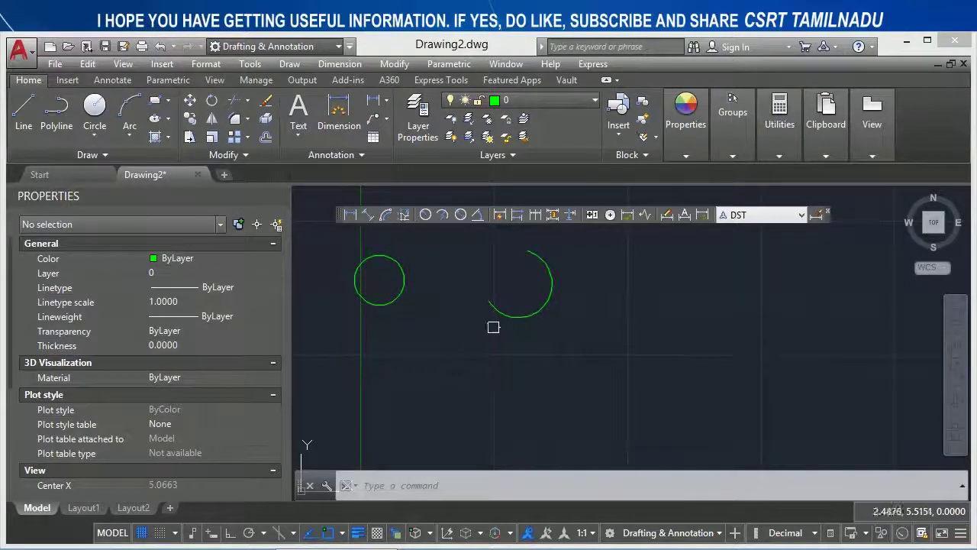
# Step: In DST, set the first arrowhead to Dot small, the second to Open and the leader to Datum triangle filled
pyautogui.write('D')
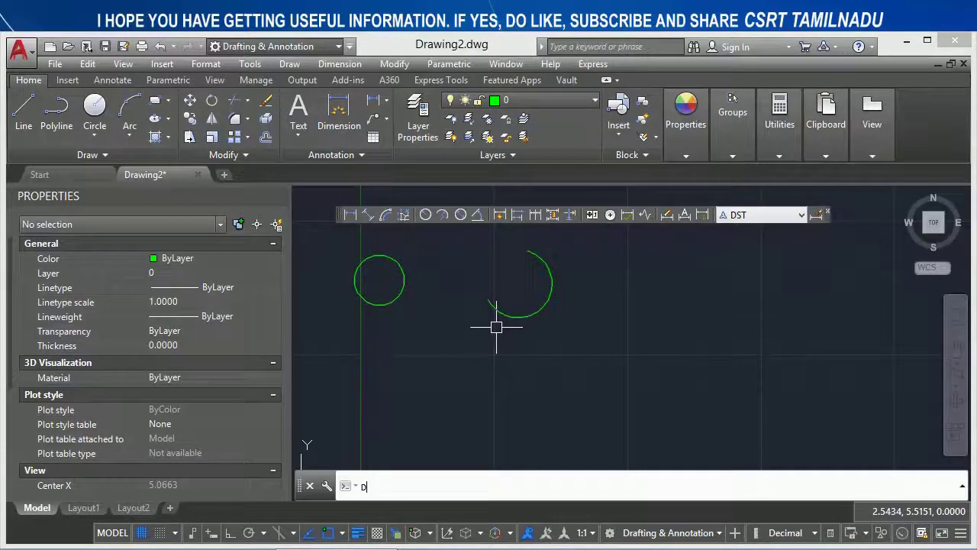
pyautogui.write('ST')
pyautogui.press('Return')
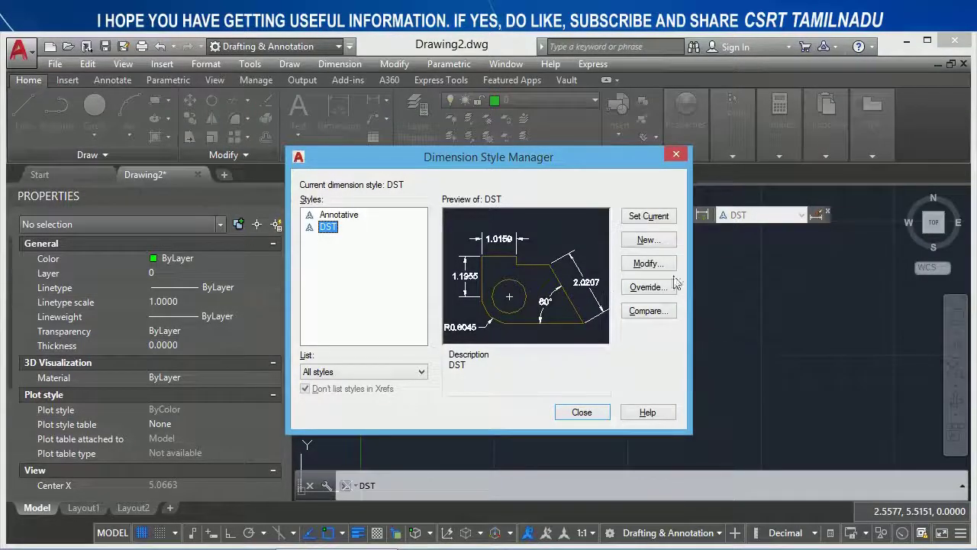
pyautogui.click(666, 266)
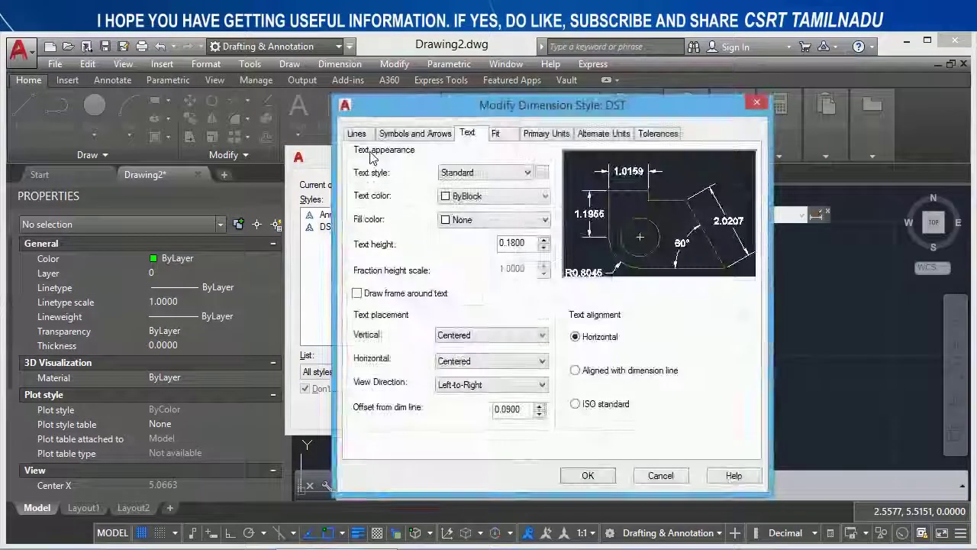
pyautogui.click(413, 134)
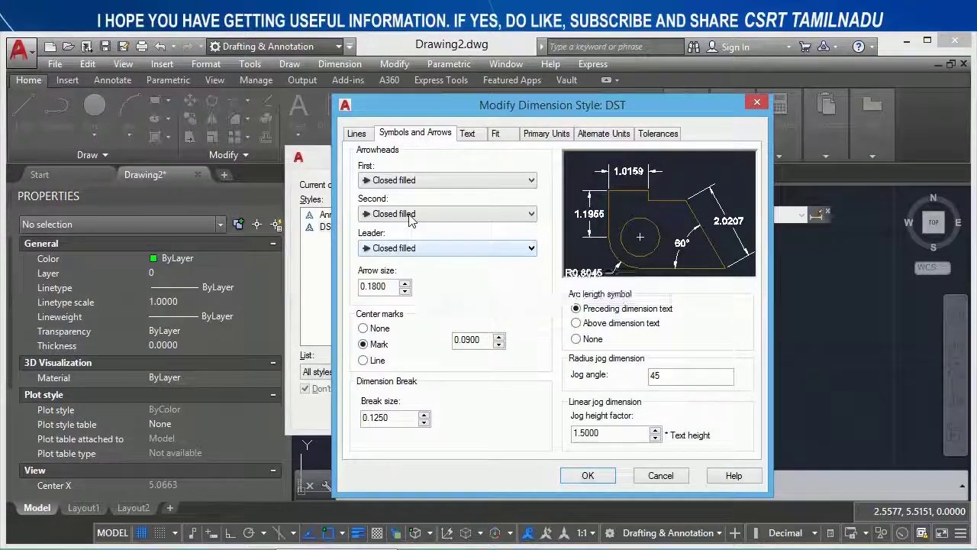
pyautogui.click(412, 181)
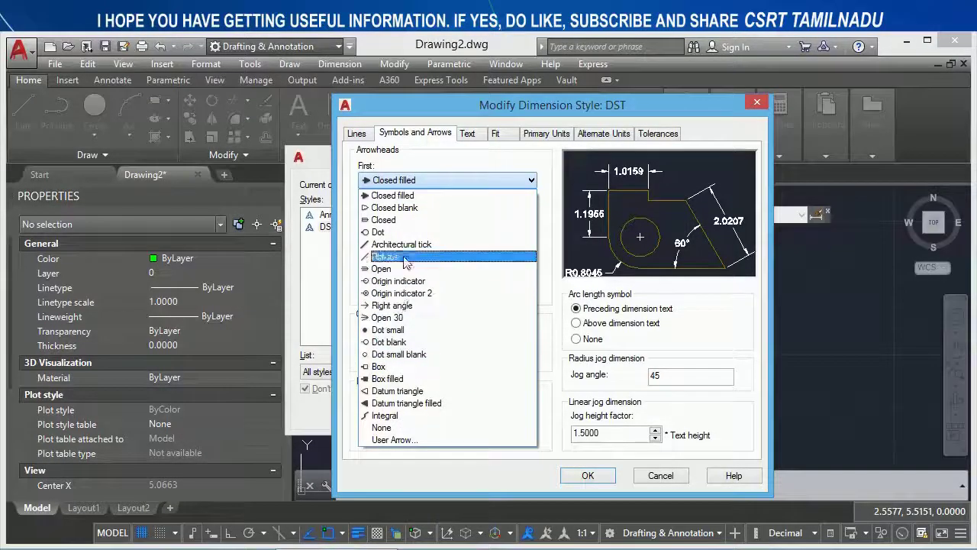
pyautogui.click(398, 331)
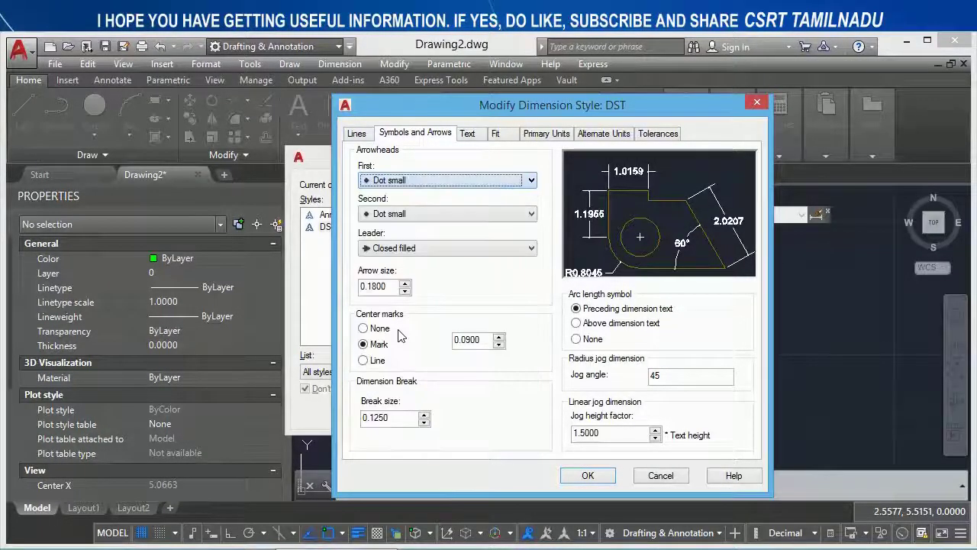
pyautogui.click(428, 215)
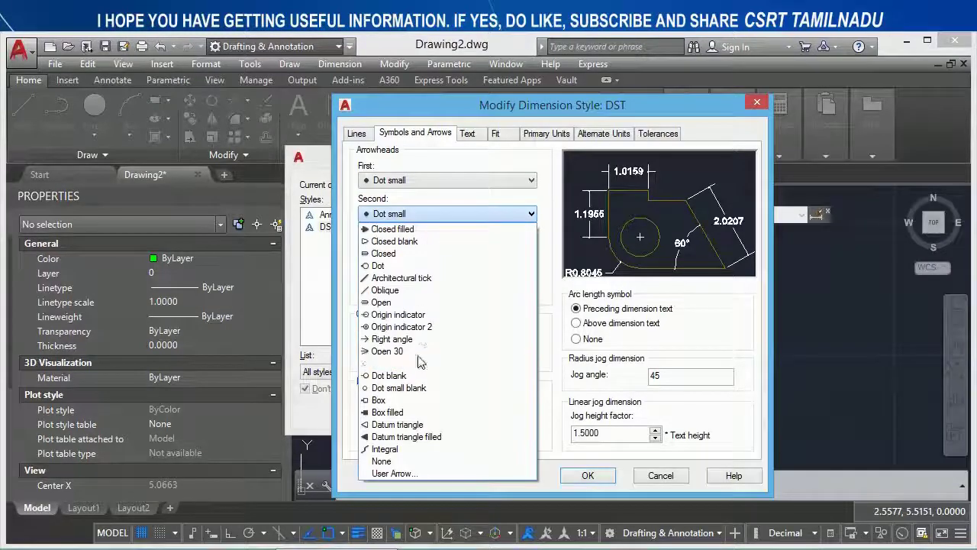
pyautogui.click(396, 305)
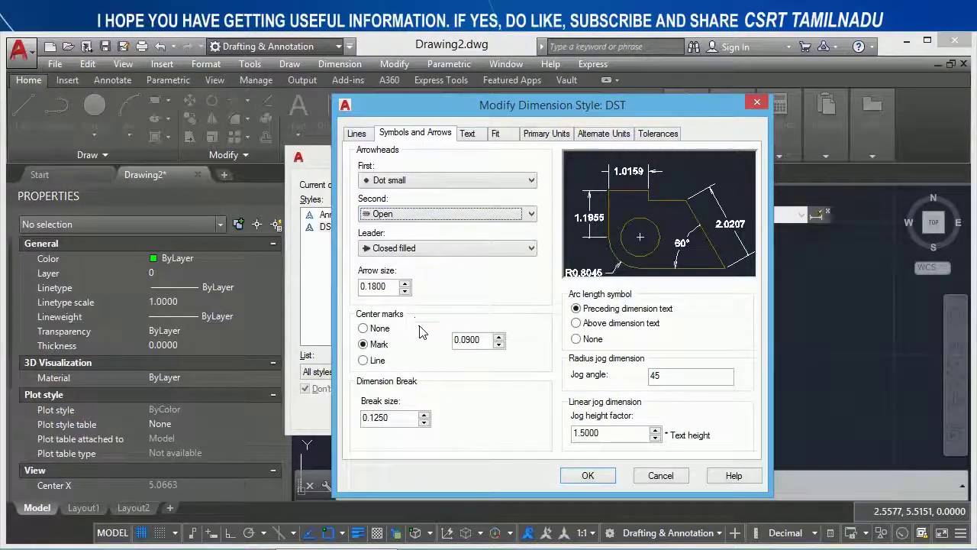
pyautogui.click(425, 251)
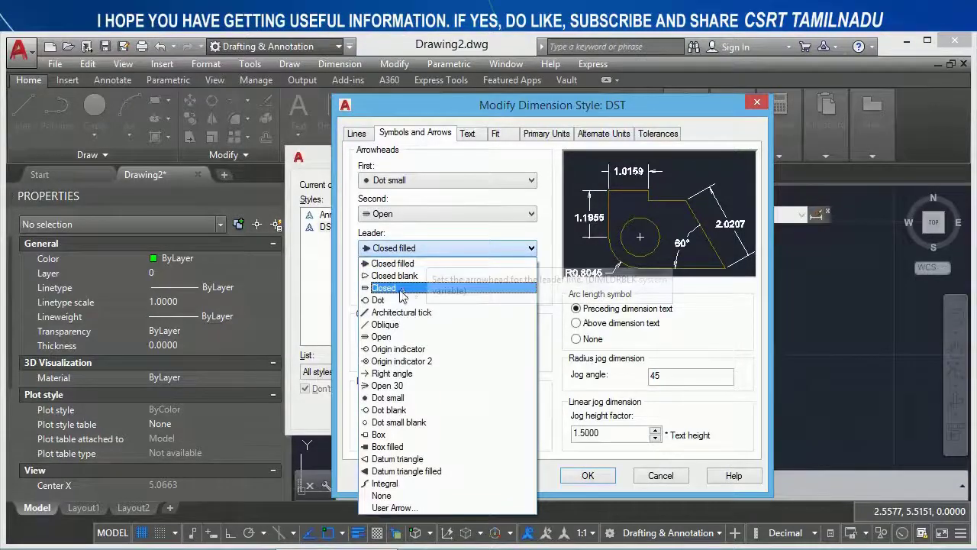
pyautogui.click(397, 471)
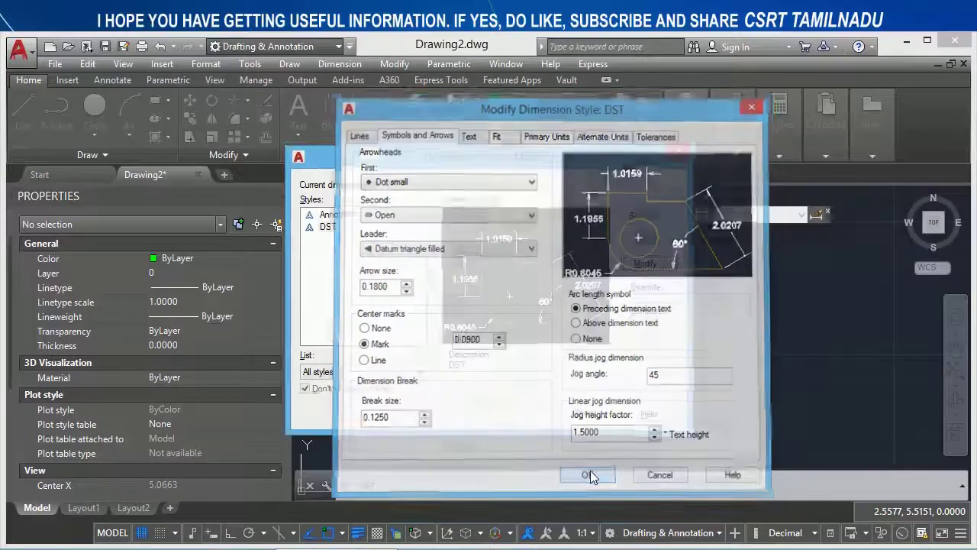
pyautogui.click(590, 473)
pyautogui.click(582, 413)
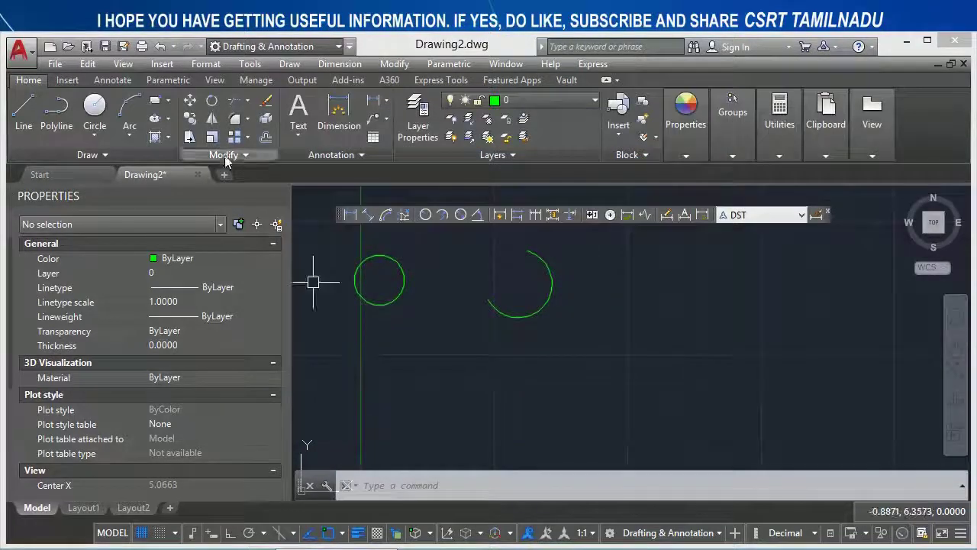
# Step: Place a 3.3876 linear dimension below the circles at 1:1 annotation scale
pyautogui.click(353, 216)
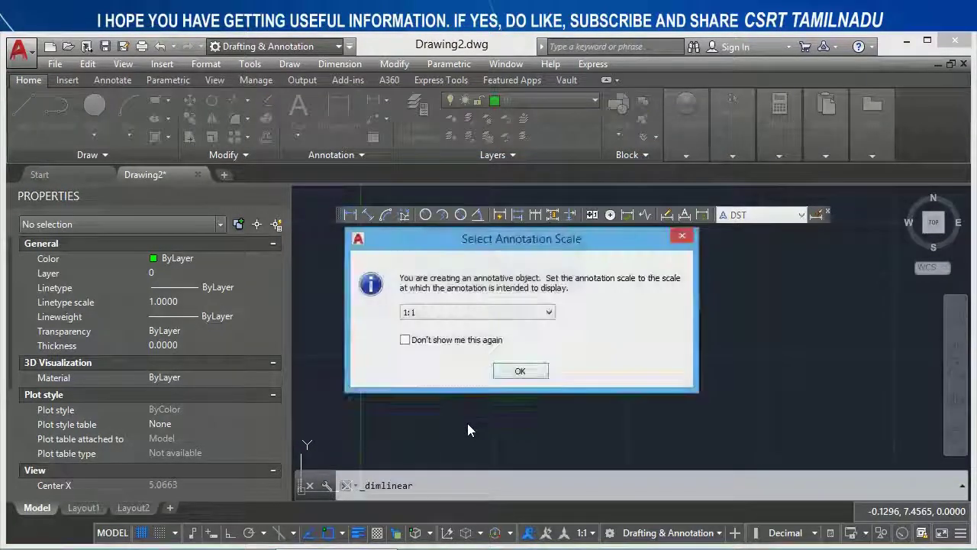
pyautogui.click(504, 374)
pyautogui.click(519, 283)
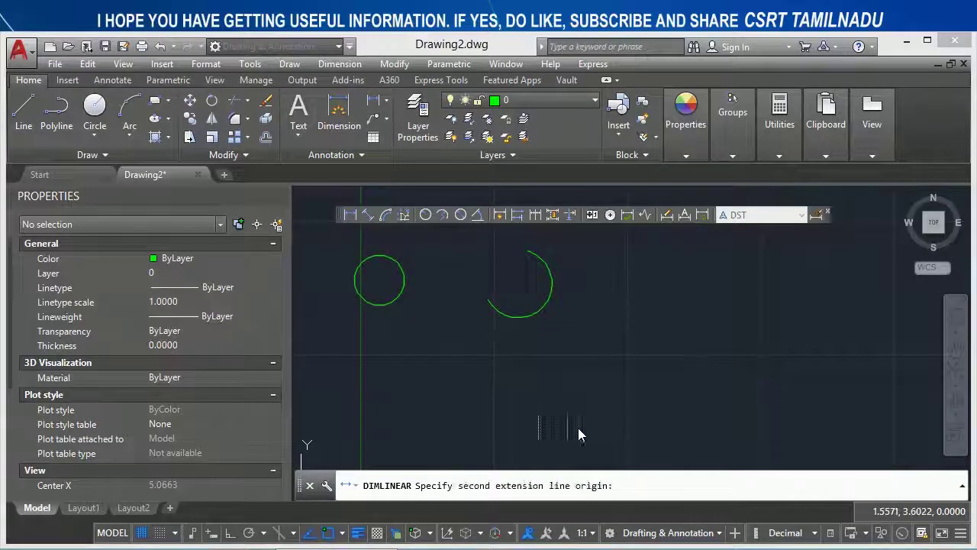
pyautogui.click(624, 432)
pyautogui.click(620, 355)
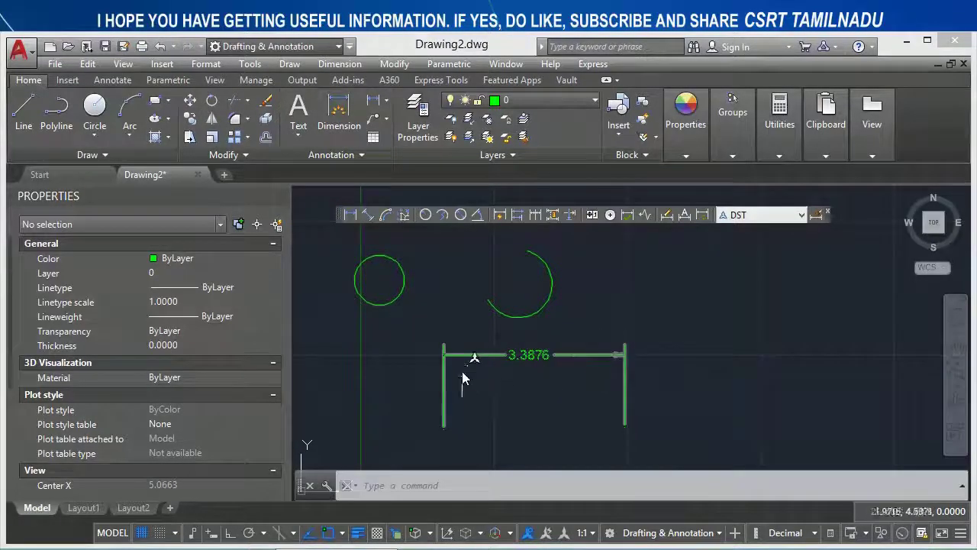
pyautogui.scroll(5, 462, 376)
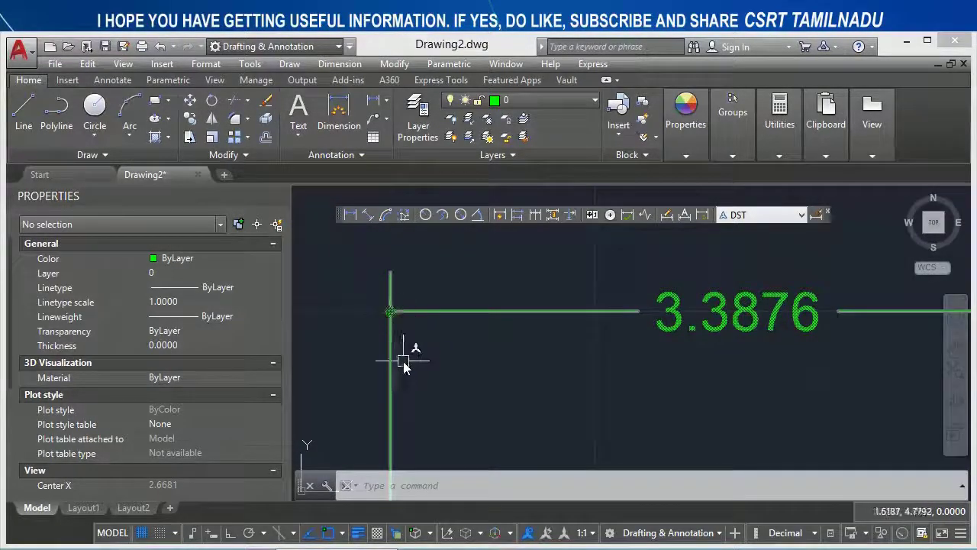
pyautogui.moveTo(554, 404); pyautogui.dragTo(225, 407, button='middle')
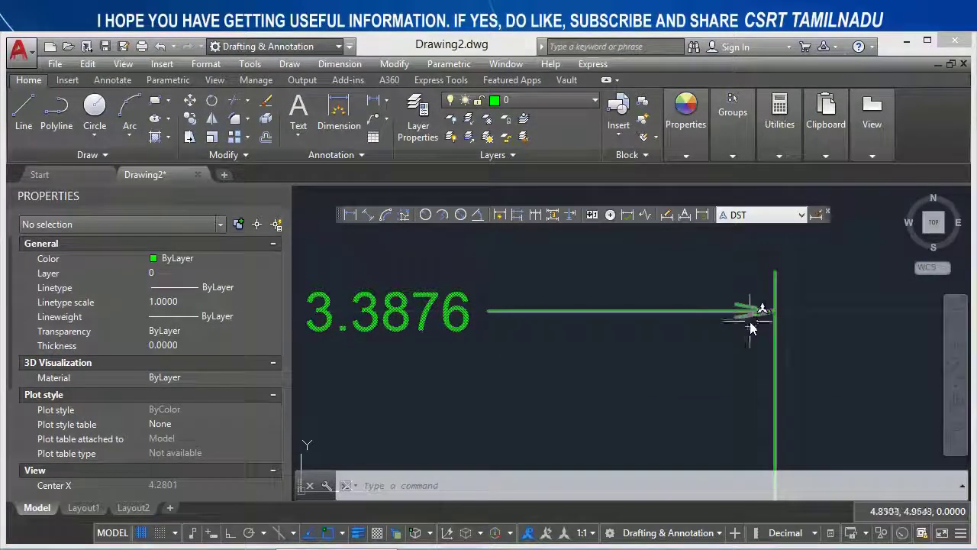
pyautogui.scroll(-3, 731, 338)
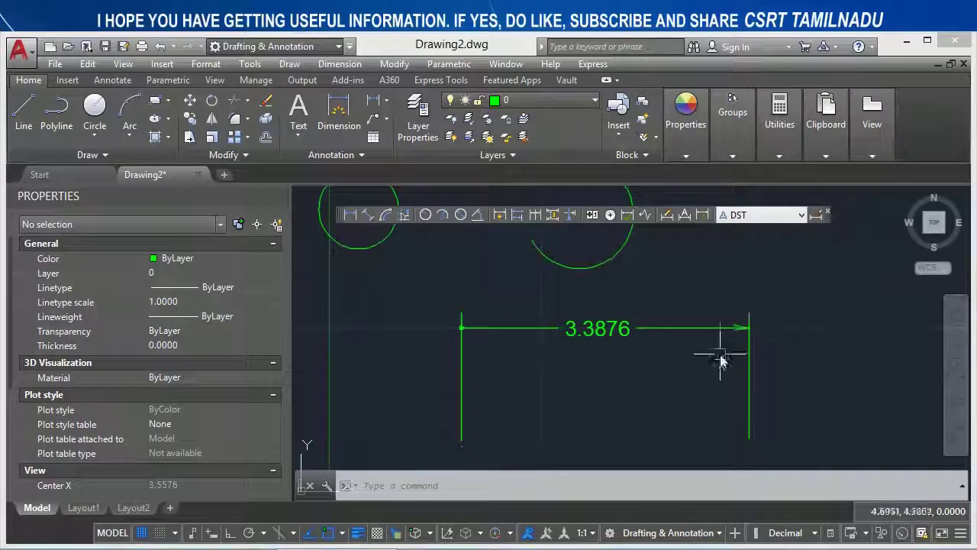
pyautogui.scroll(-3, 720, 349)
pyautogui.scroll(2, 649, 385)
pyautogui.scroll(2, 564, 390)
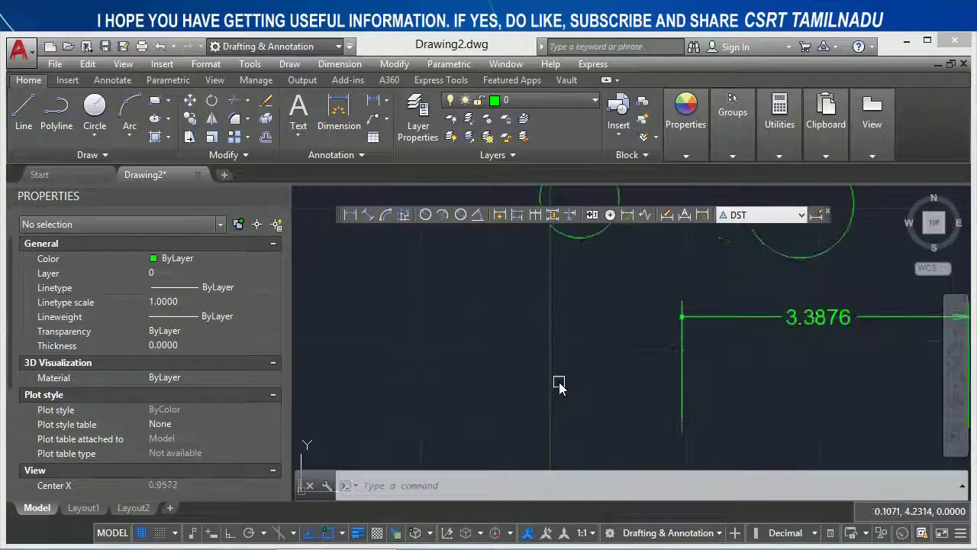
# Step: Draw a two-segment leader that ends in a filled datum triangle
pyautogui.write('LEADER')
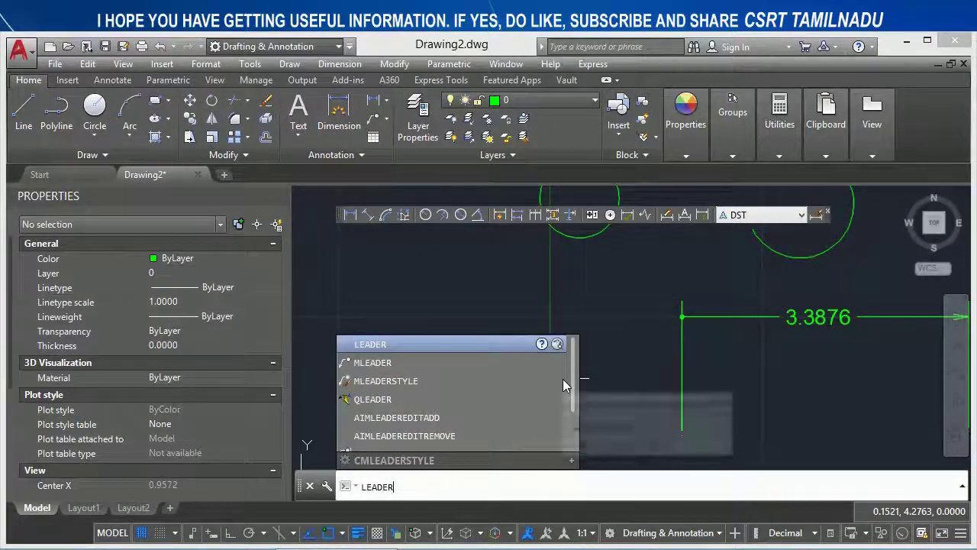
pyautogui.press('Return')
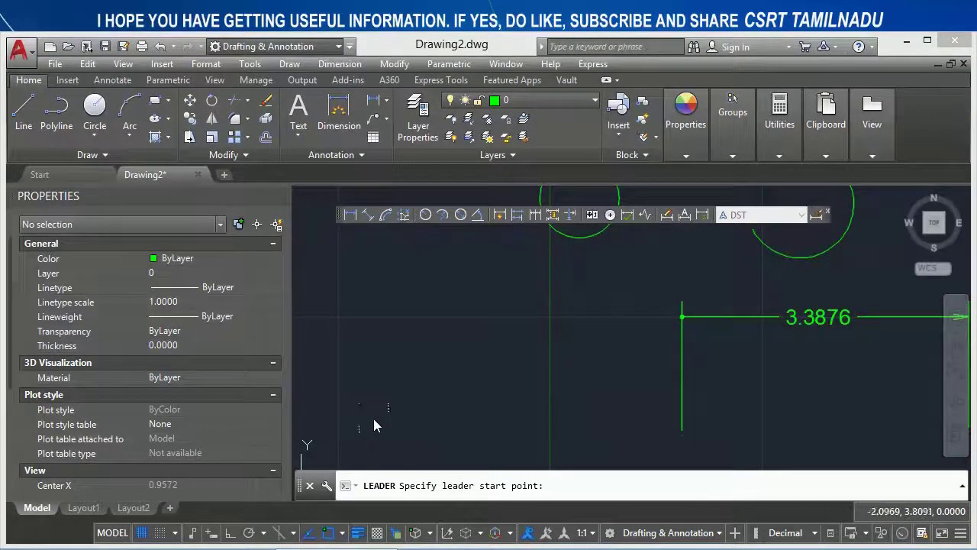
pyautogui.click(538, 314)
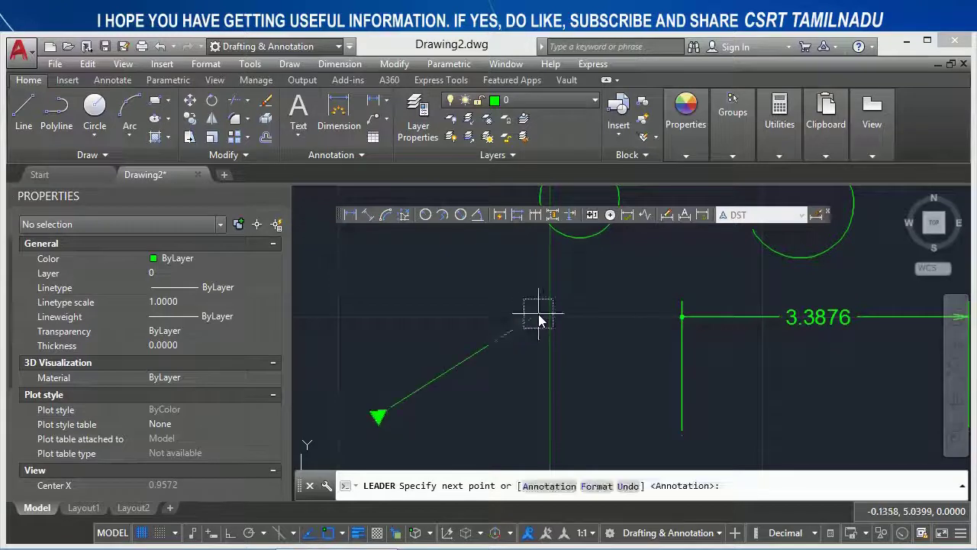
pyautogui.click(582, 354)
pyautogui.press('Return')
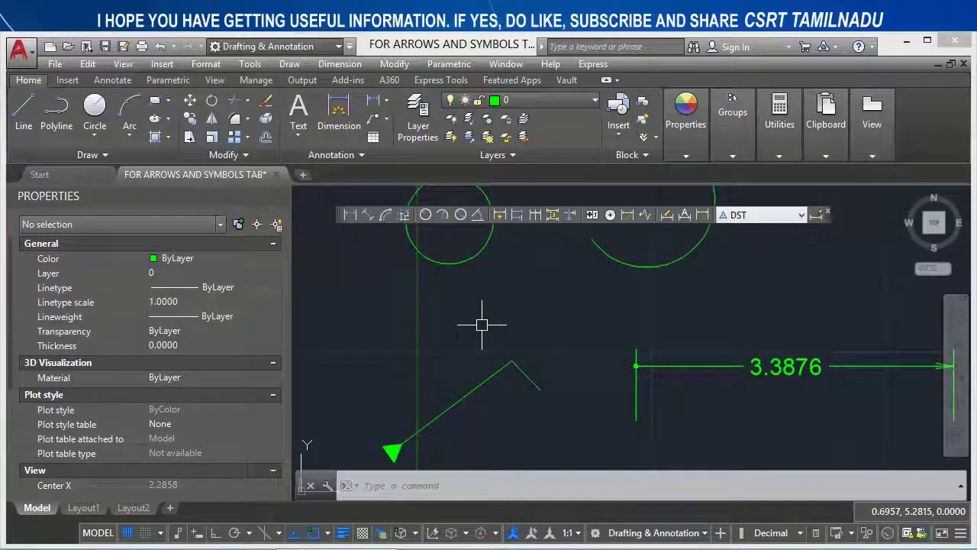
pyautogui.write('d')
pyautogui.press('Return')
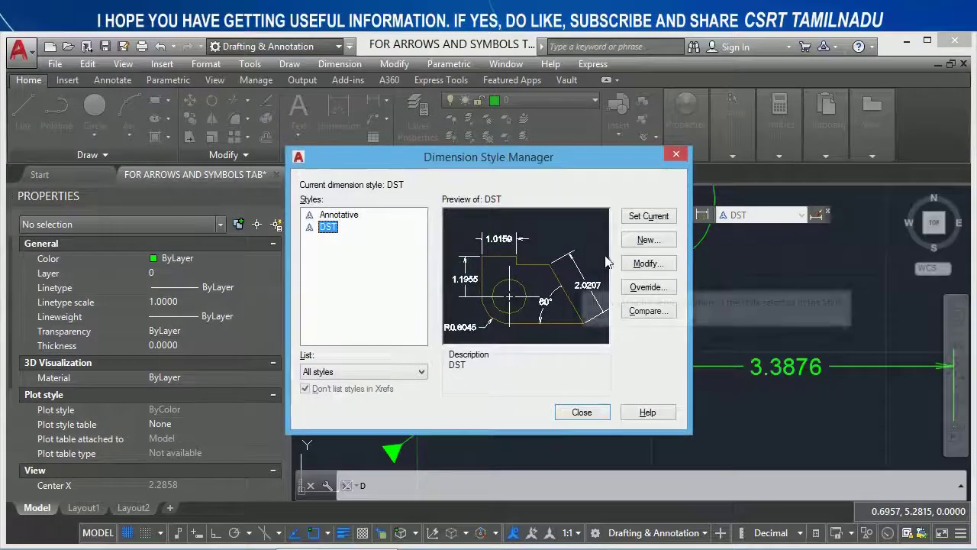
pyautogui.click(645, 263)
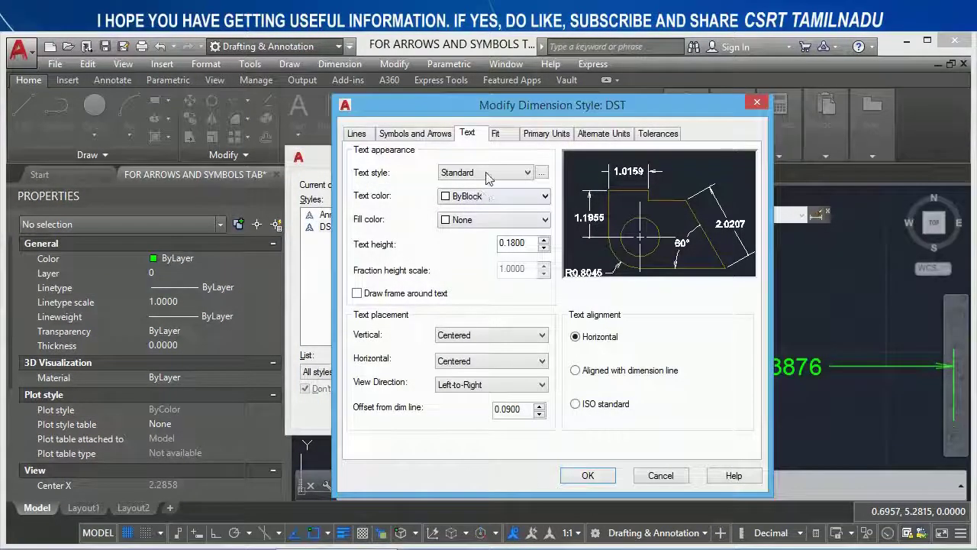
pyautogui.click(426, 136)
pyautogui.click(443, 181)
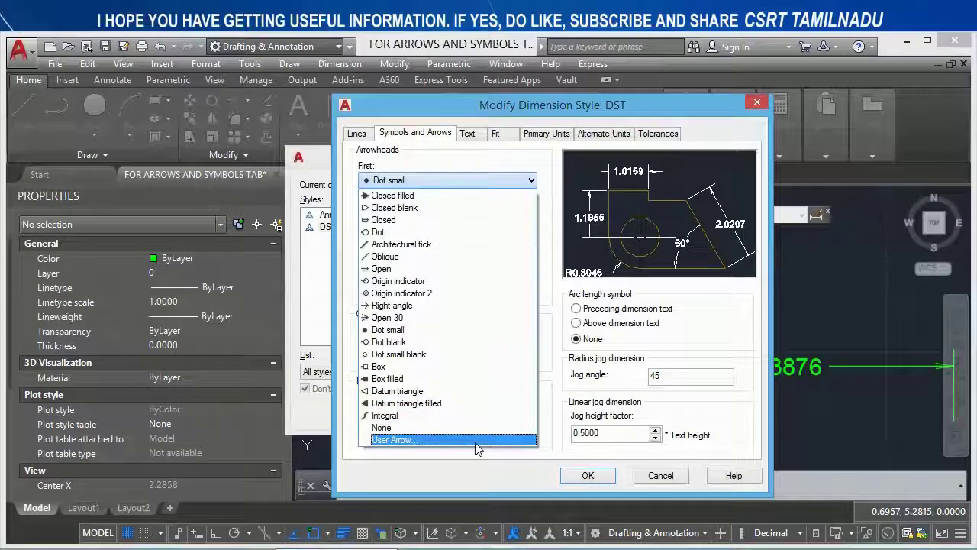
pyautogui.click(670, 482)
pyautogui.click(670, 481)
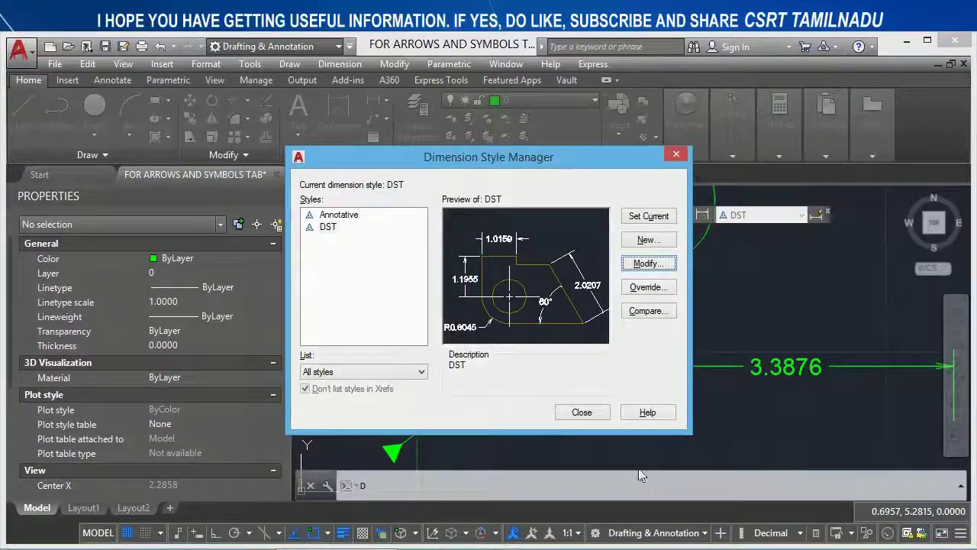
pyautogui.click(585, 412)
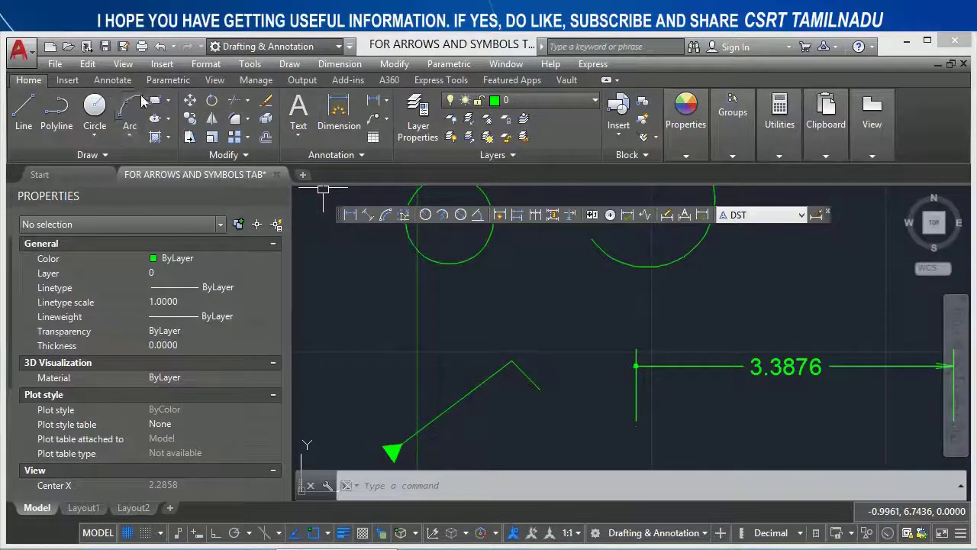
# Step: Draw a small rectangle left of the leader with a circle centred inside it
pyautogui.click(155, 100)
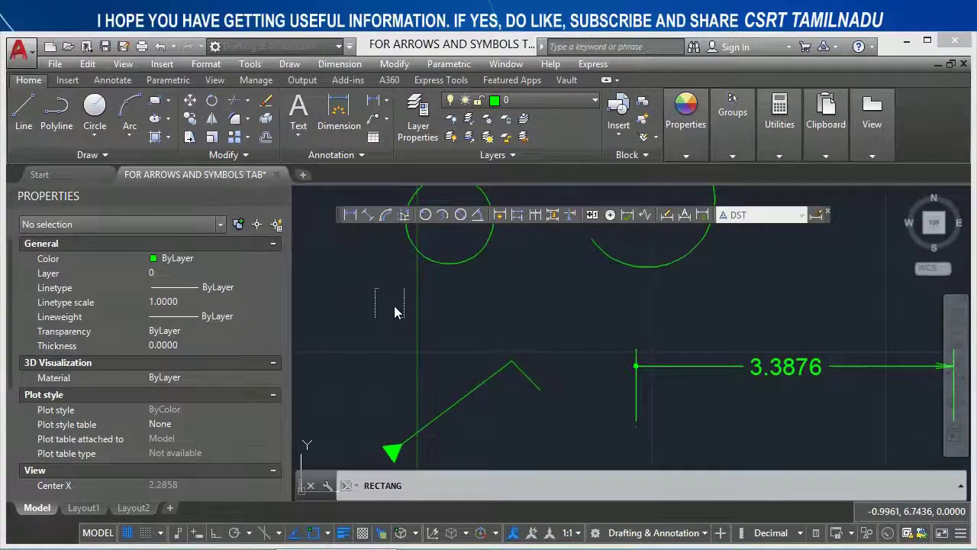
pyautogui.click(348, 300)
pyautogui.click(425, 351)
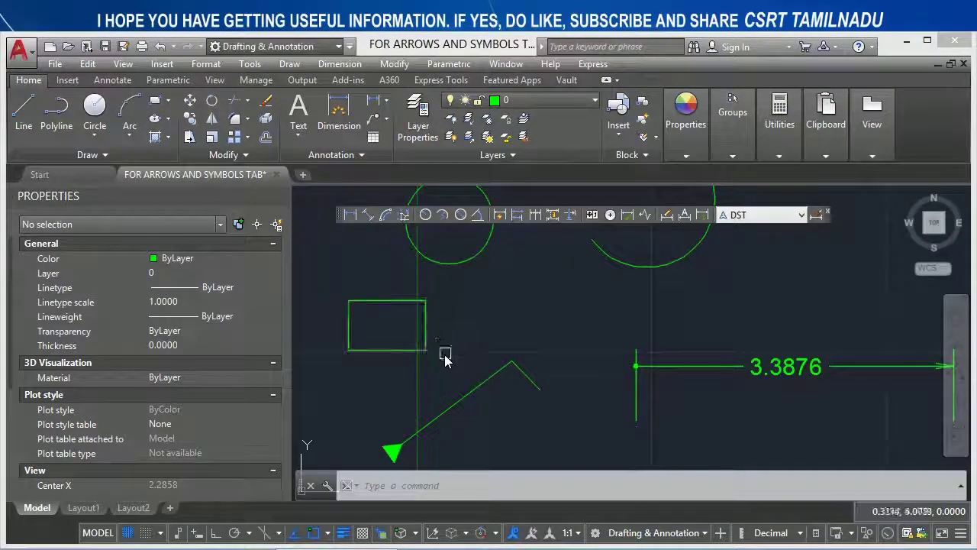
pyautogui.click(96, 108)
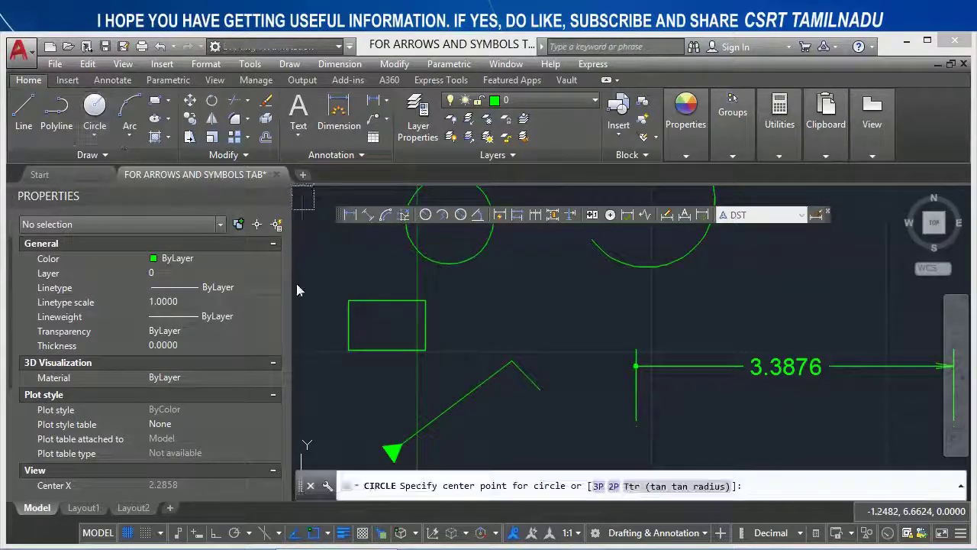
pyautogui.click(388, 325)
pyautogui.press('Return')
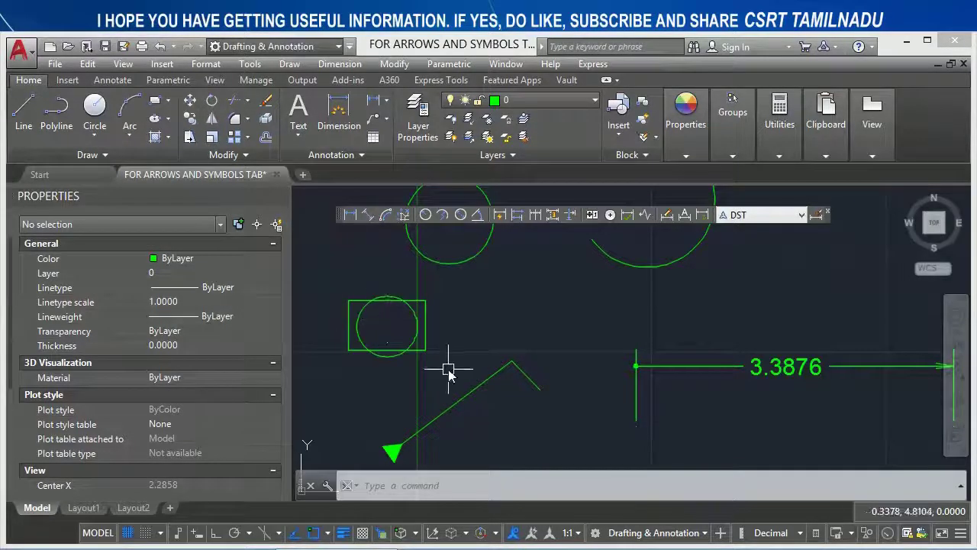
# Step: Make the rectangle and circle a block named 'for arrow', based on the rectangle's left edge
pyautogui.click(450, 367)
pyautogui.click(348, 298)
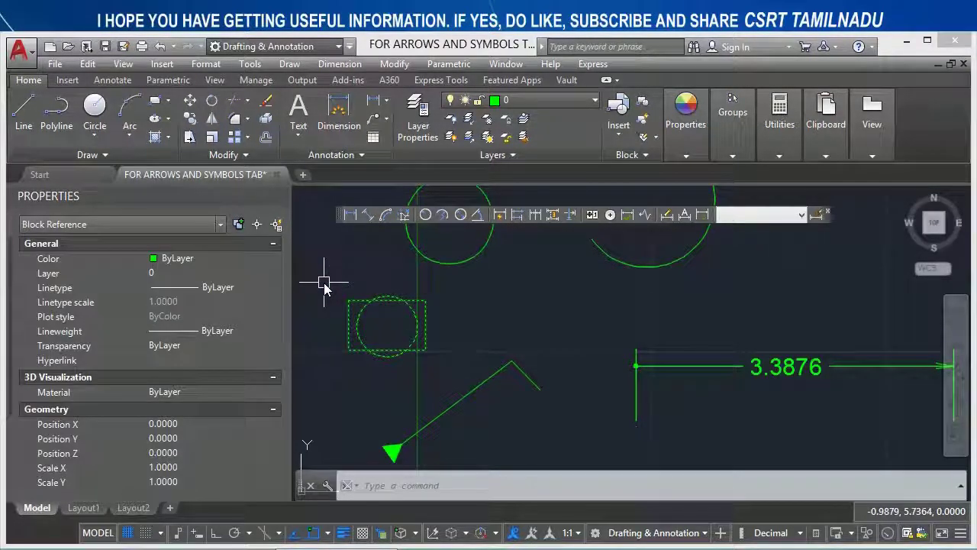
pyautogui.write('b')
pyautogui.press('Return')
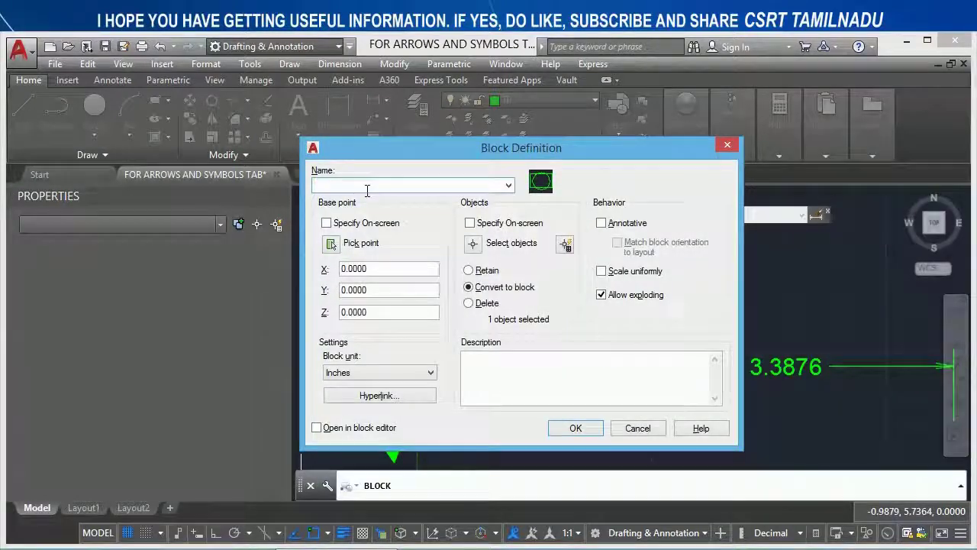
pyautogui.write('for')
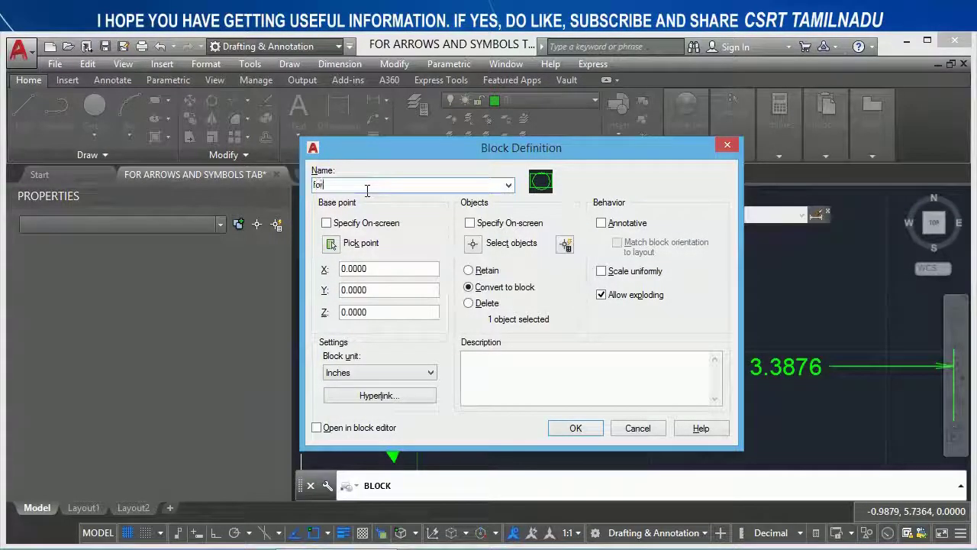
pyautogui.write(' arrow')
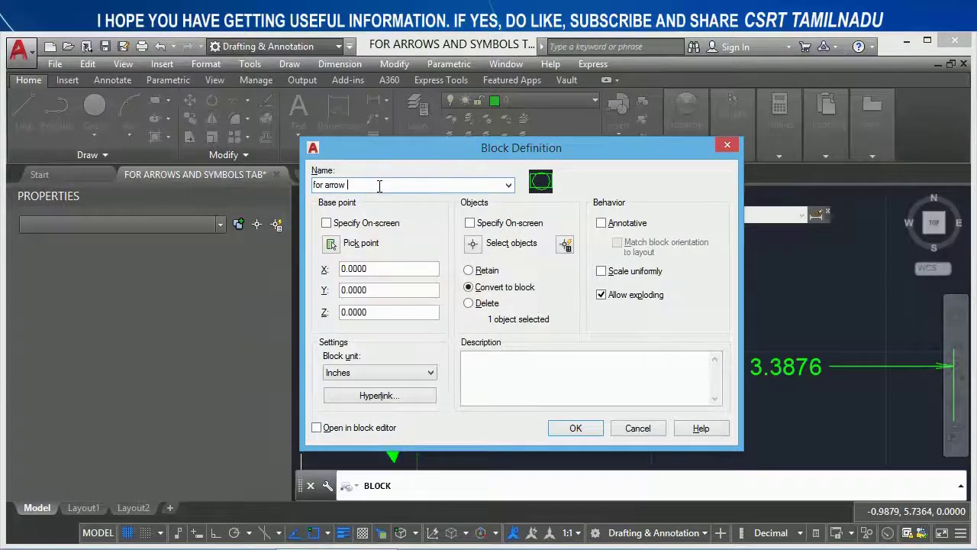
pyautogui.click(330, 246)
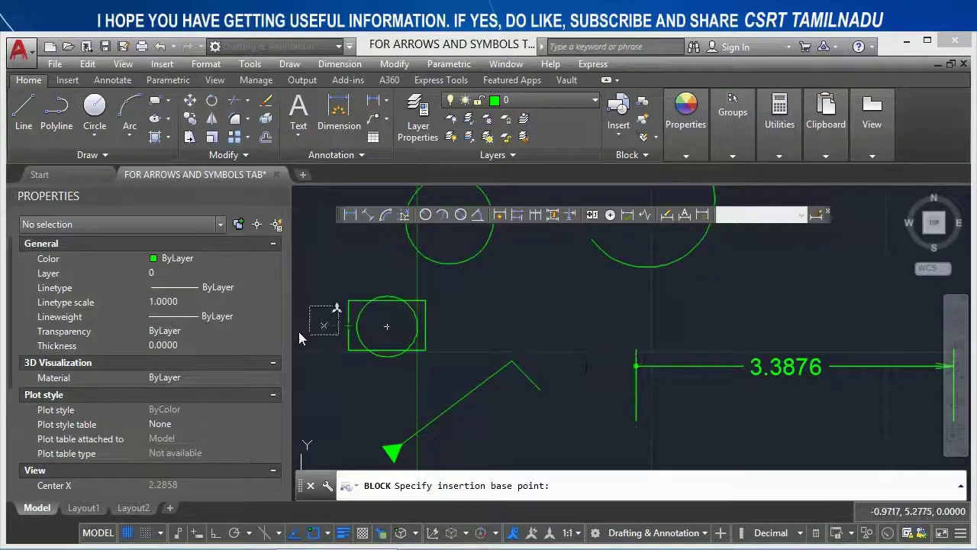
pyautogui.click(352, 326)
pyautogui.click(573, 428)
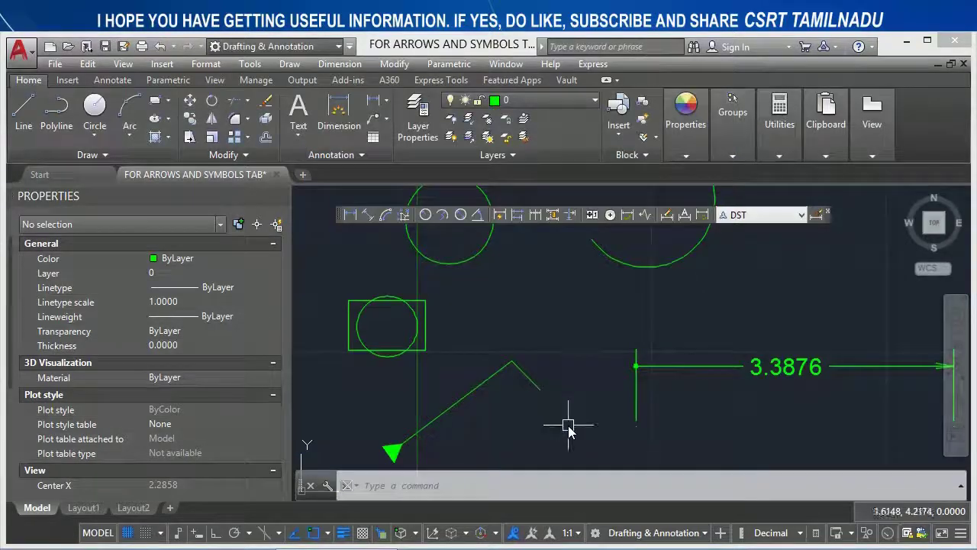
# Step: Edit DST and choose User Arrow with the 'for arrow' block as the first arrowhead
pyautogui.write('d')
pyautogui.press('Return')
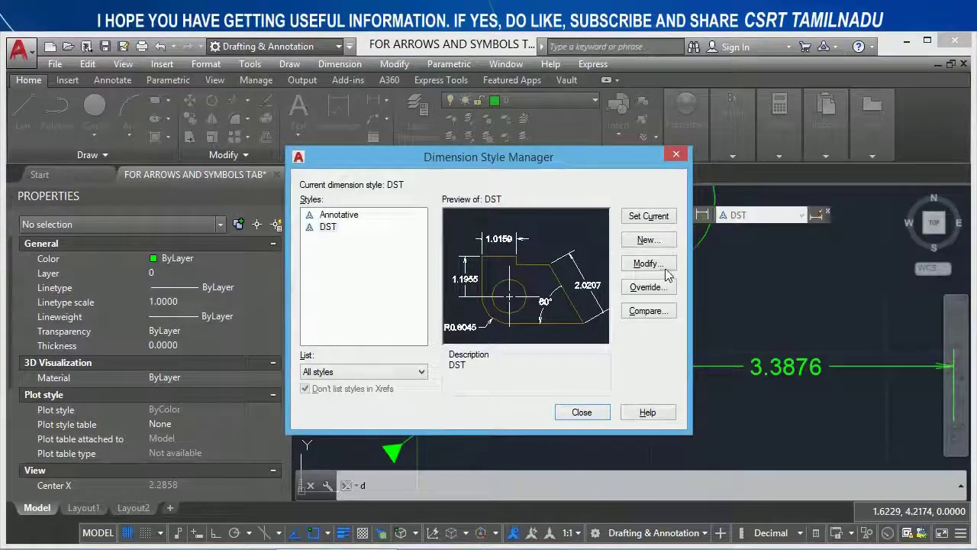
pyautogui.click(663, 263)
pyautogui.click(416, 132)
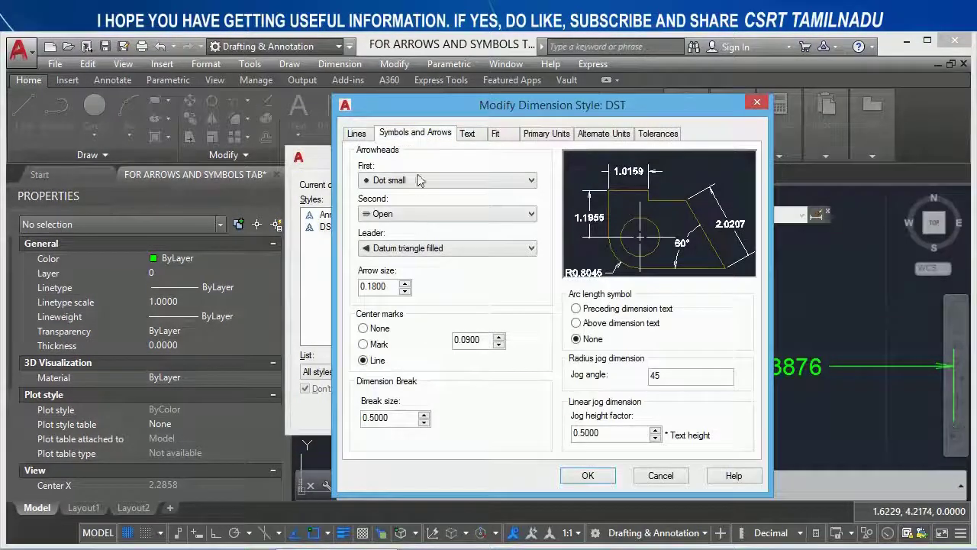
pyautogui.click(420, 182)
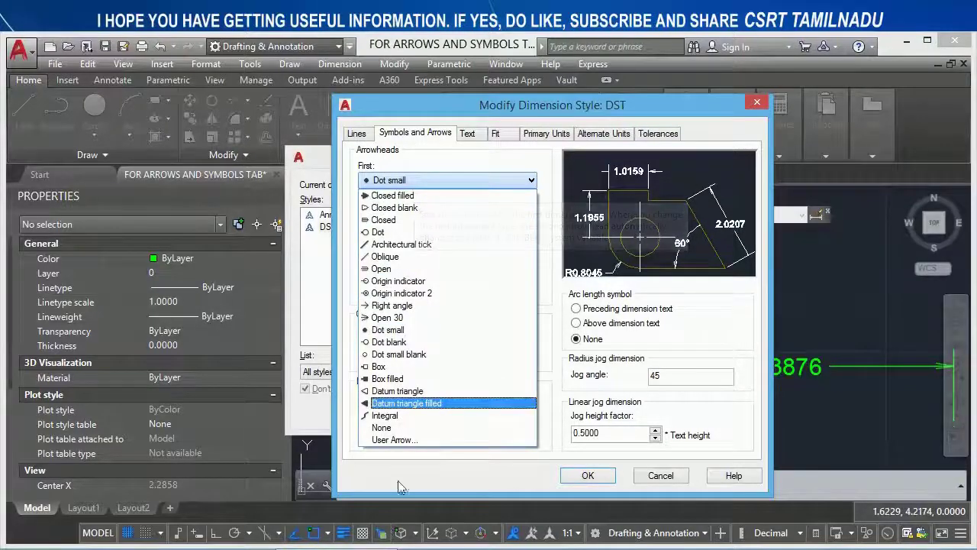
pyautogui.click(395, 440)
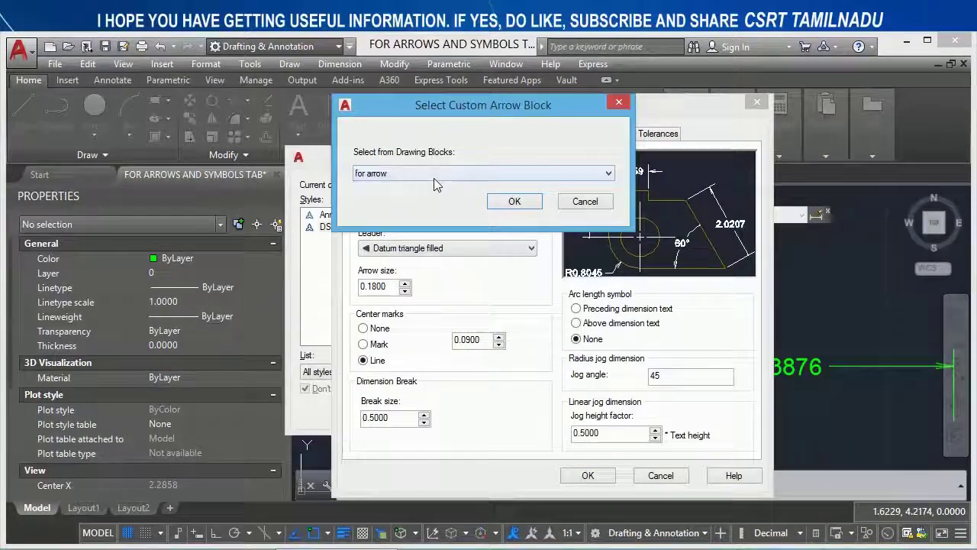
pyautogui.click(409, 174)
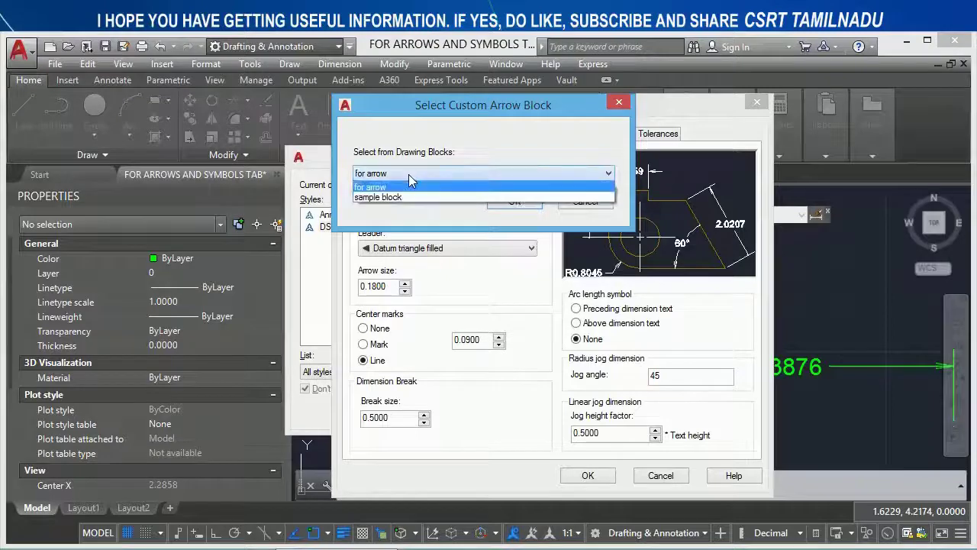
pyautogui.click(405, 186)
# Step: Confirm the 'for arrow' arrowhead, close the style dialogs, and zoom to inspect the 3.3876 dimension
pyautogui.click(515, 201)
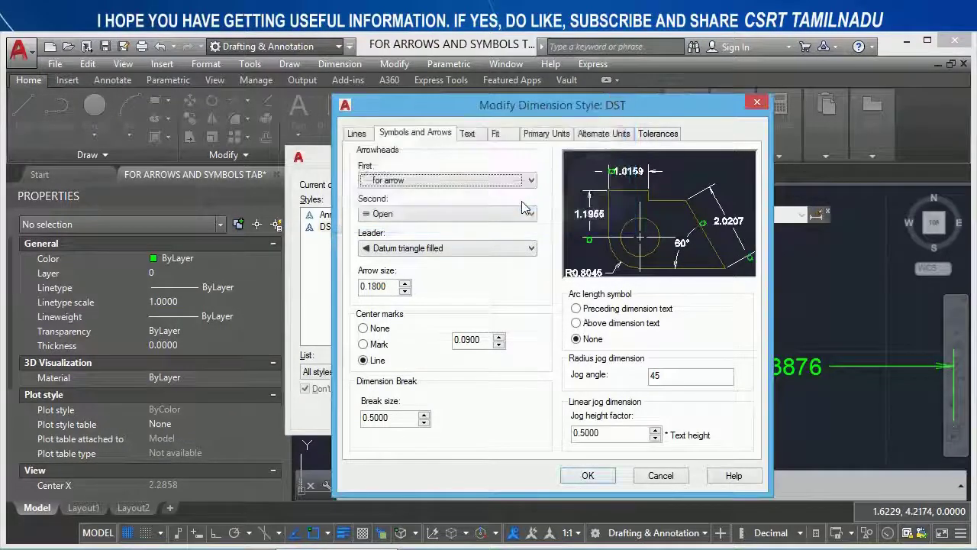
pyautogui.click(588, 475)
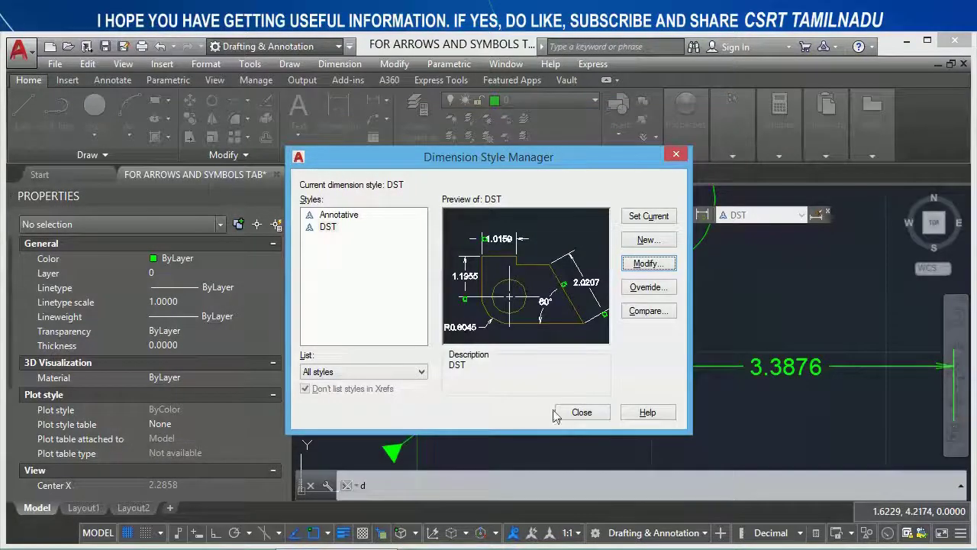
pyautogui.click(581, 412)
pyautogui.scroll(4, 614, 378)
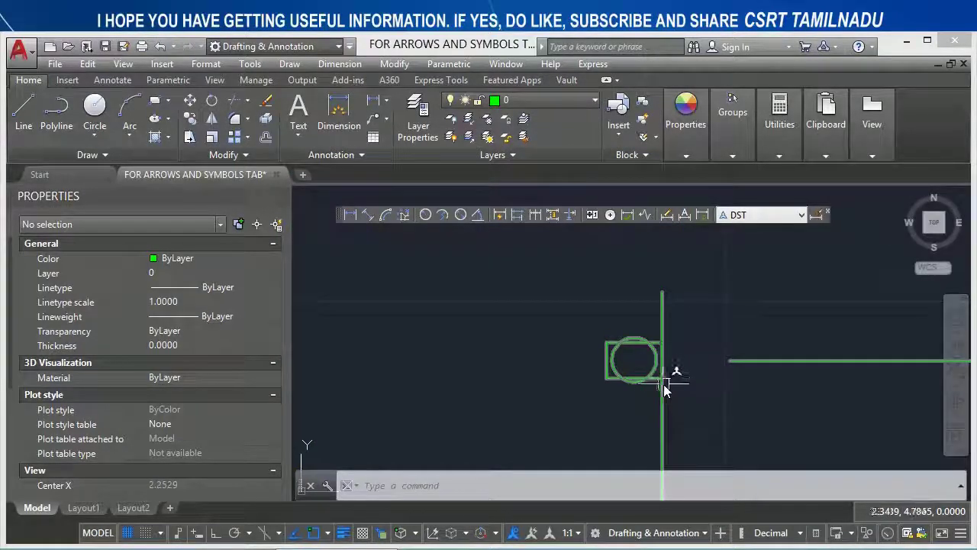
pyautogui.scroll(-2, 664, 383)
pyautogui.scroll(-2, 664, 386)
pyautogui.scroll(3, 664, 390)
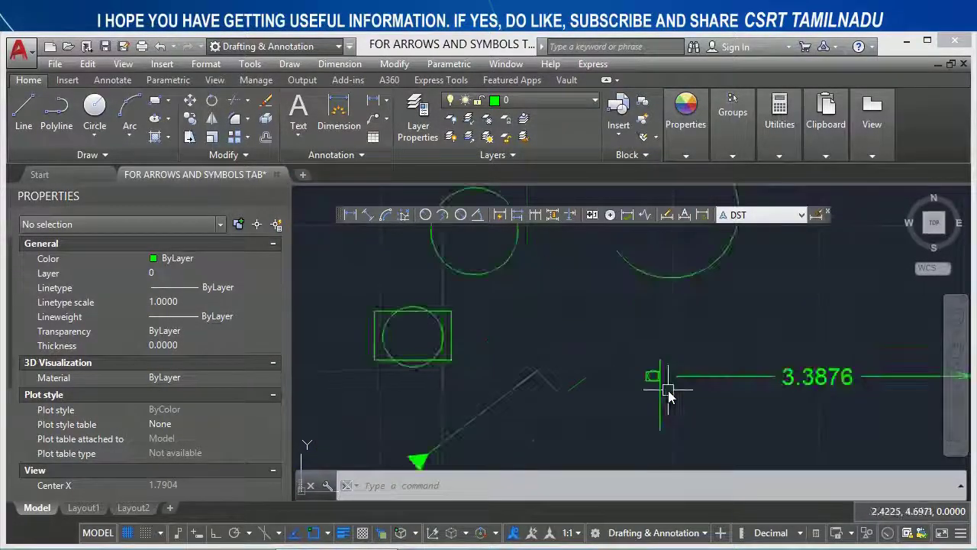
pyautogui.scroll(2, 669, 393)
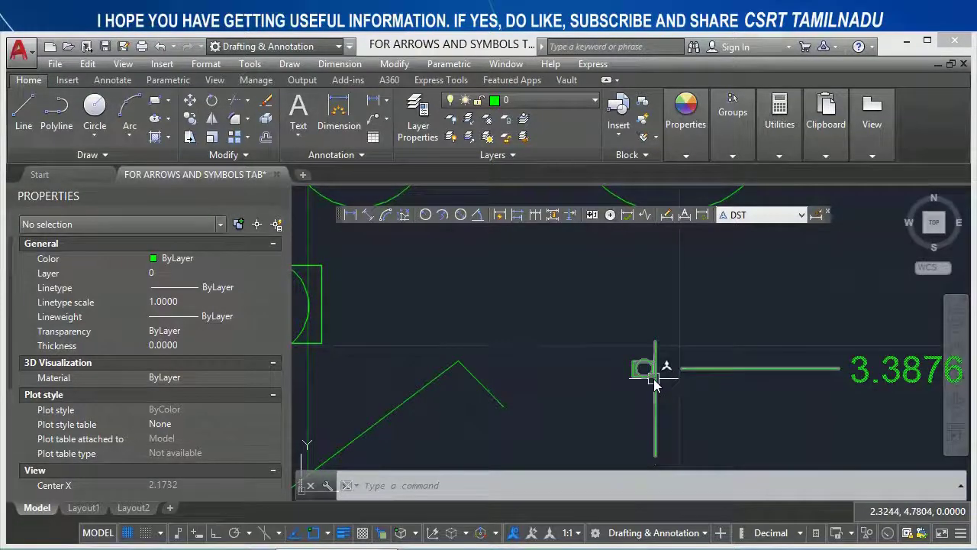
pyautogui.scroll(-2, 648, 389)
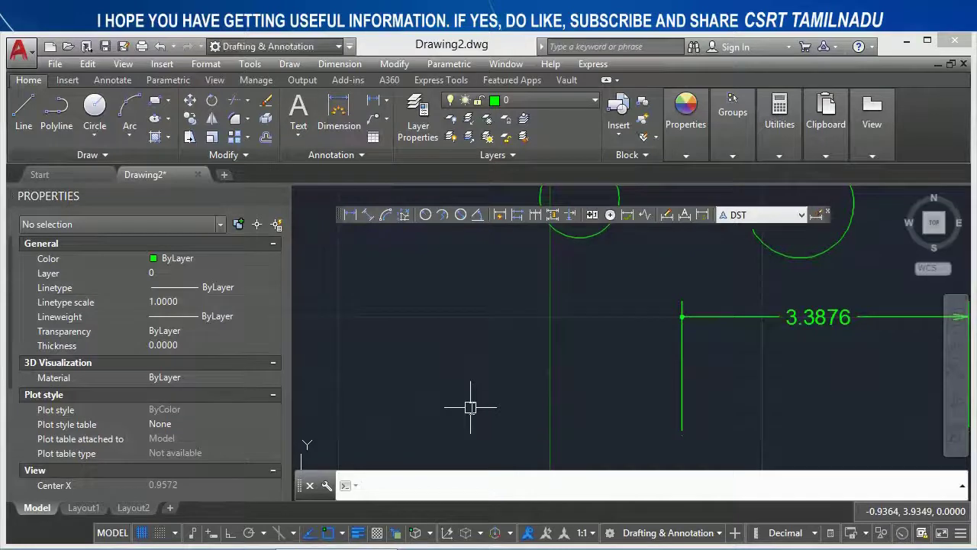
# Step: Change DST's arrow size from 0.1800 to 1 and apply it
pyautogui.press('Return')
pyautogui.click(647, 264)
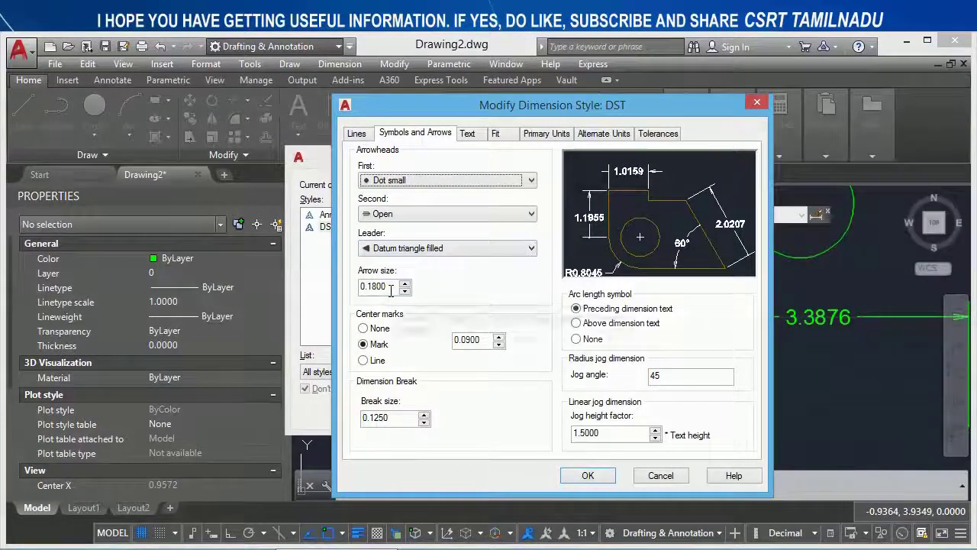
pyautogui.moveTo(391, 286); pyautogui.dragTo(288, 272)
pyautogui.write('1.')
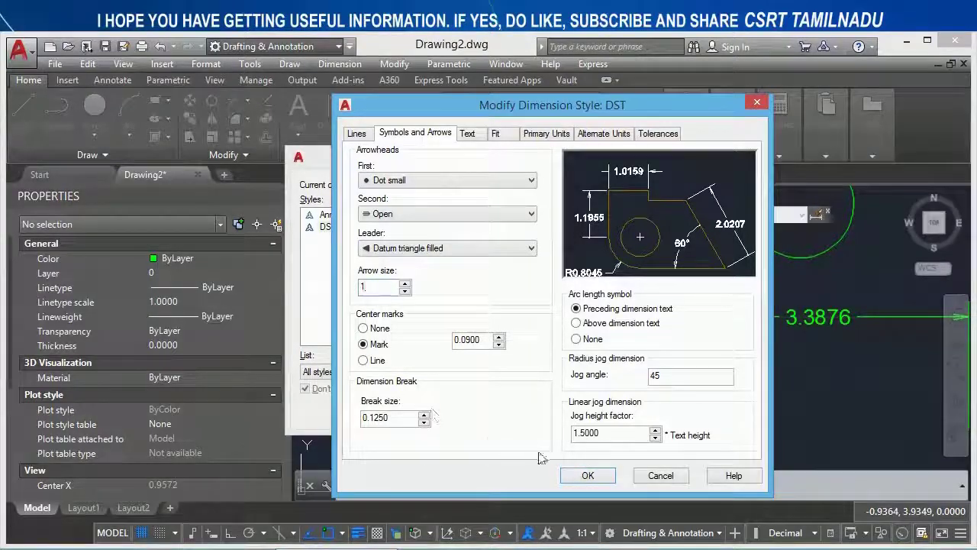
pyautogui.click(586, 474)
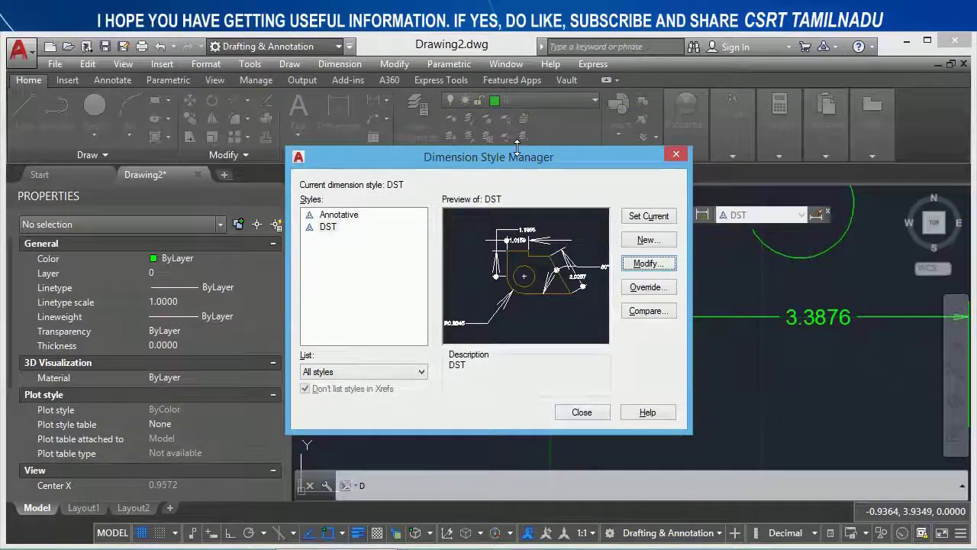
pyautogui.moveTo(529, 169); pyautogui.dragTo(313, 134)
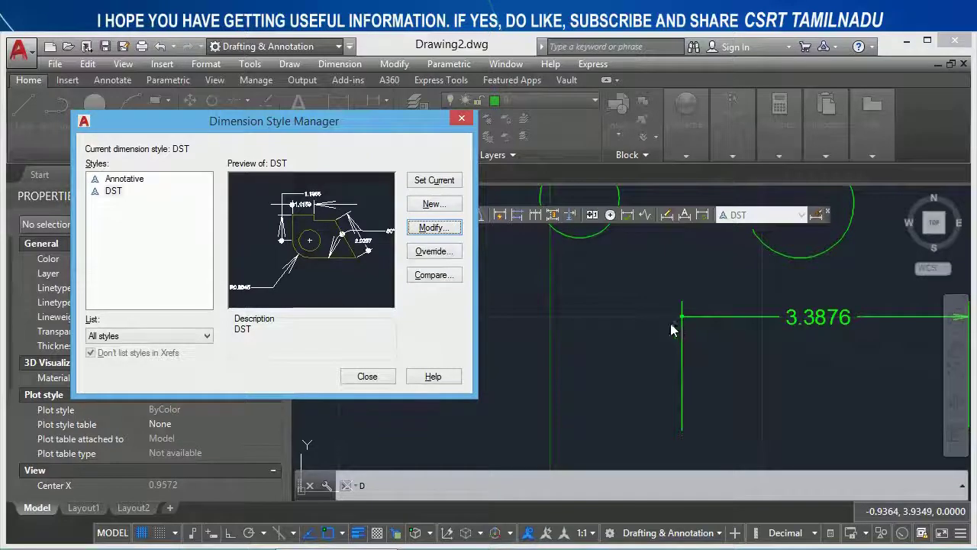
# Step: Close the style manager and set the arrow size variable DIMASZ to 2
pyautogui.click(367, 377)
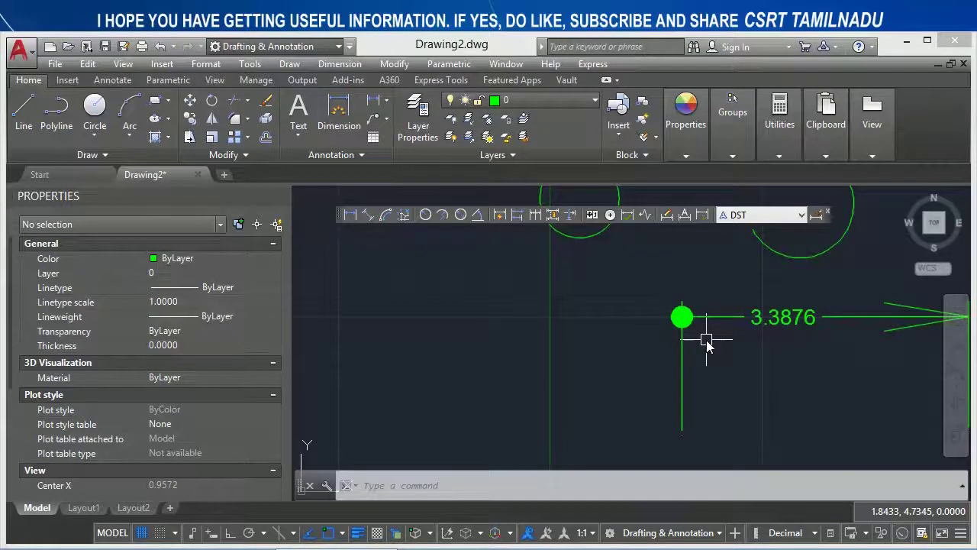
pyautogui.write('DIM')
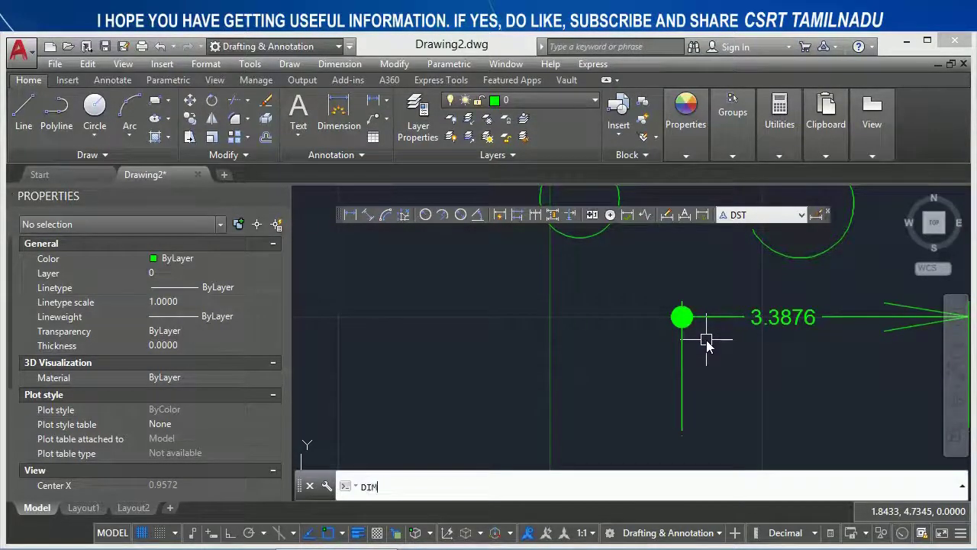
pyautogui.write('ASZ')
pyautogui.press('Return')
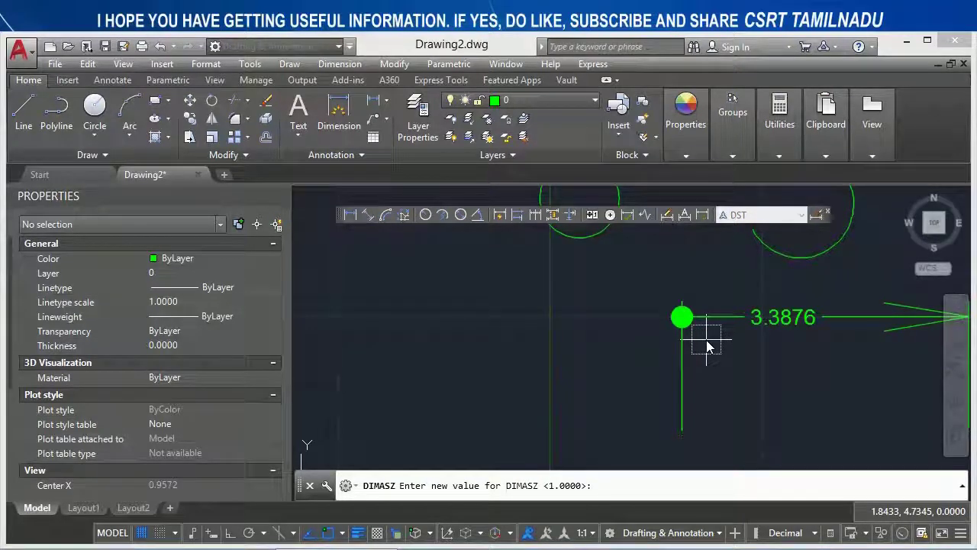
pyautogui.press('Return')
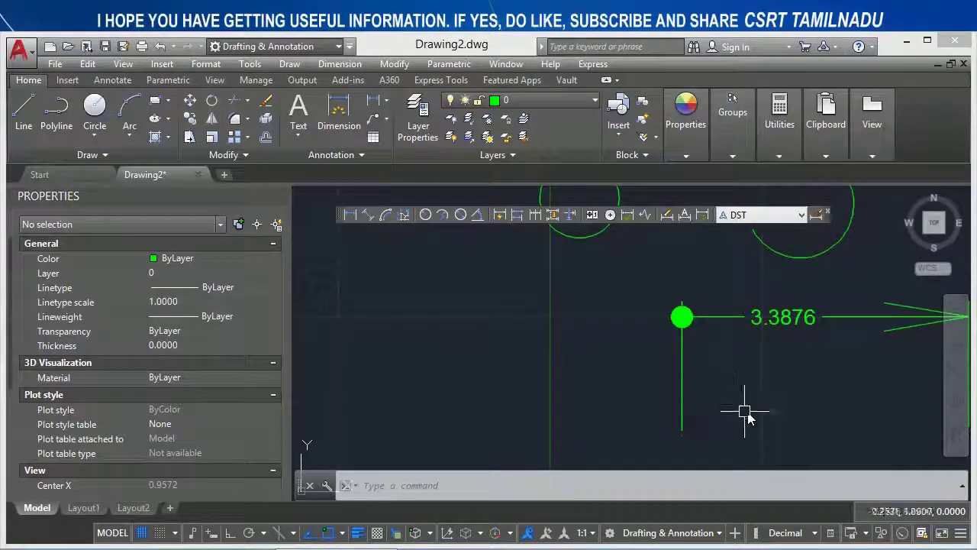
# Step: Place a 2.6268 linear dimension with the enlarged arrowheads
pyautogui.click(351, 214)
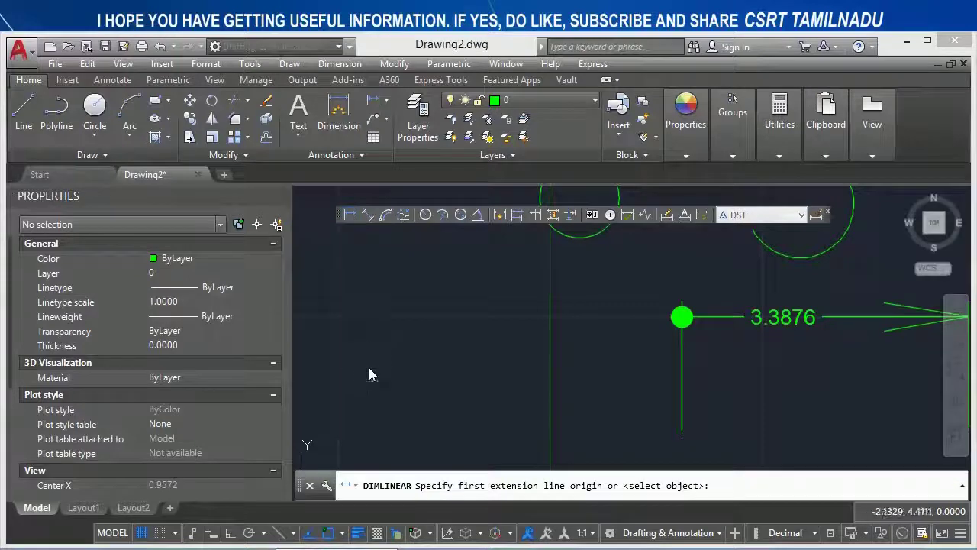
pyautogui.click(369, 368)
pyautogui.click(591, 360)
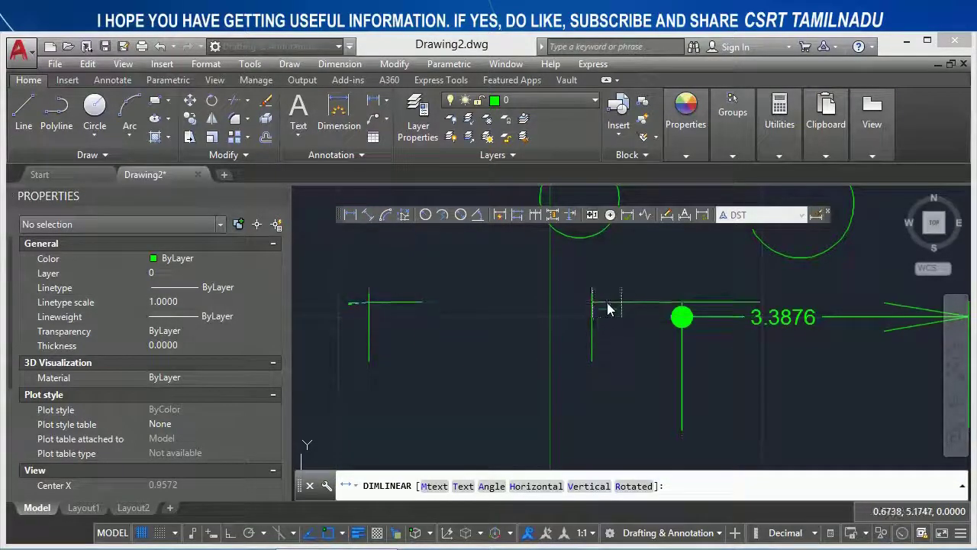
pyautogui.click(605, 301)
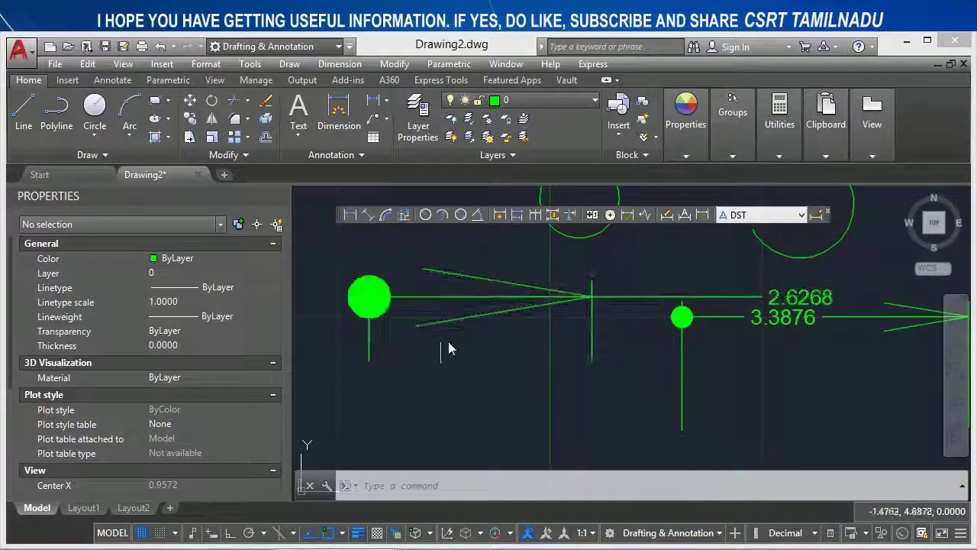
# Step: Crossing-select the left and right dimensions and delete them
pyautogui.click(582, 347)
pyautogui.click(489, 263)
pyautogui.scroll(-2, 637, 346)
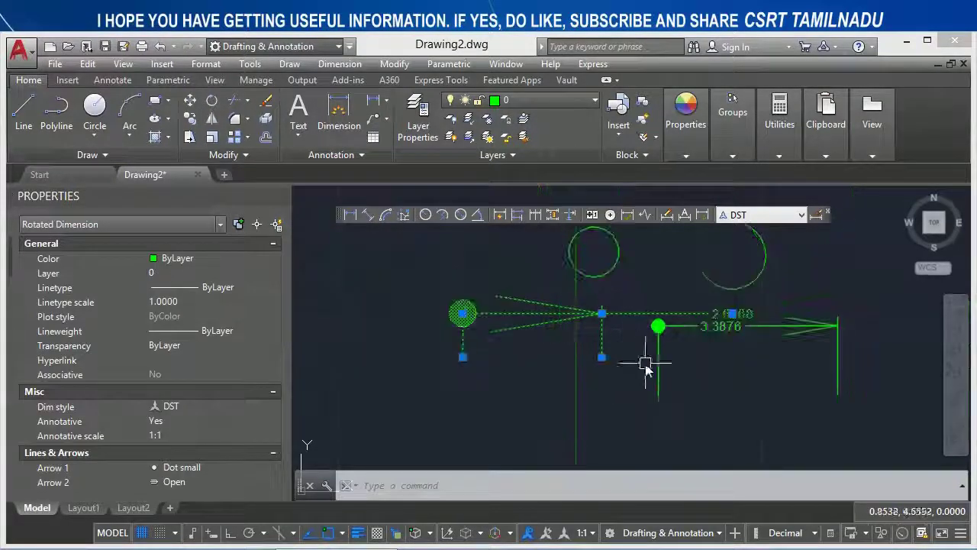
pyautogui.click(857, 357)
pyautogui.click(652, 309)
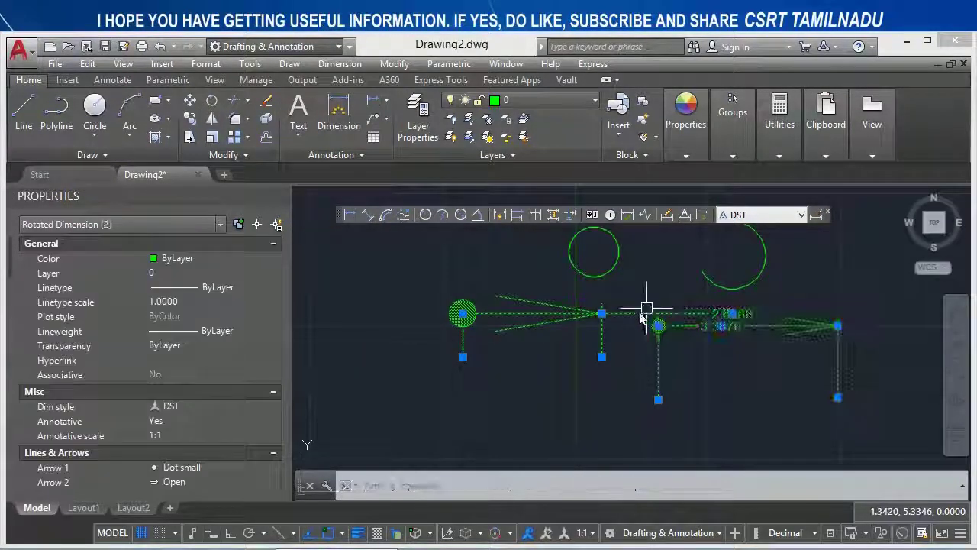
pyautogui.press('Delete')
# Step: Delete the unsaved style overrides in the Dimension Style Manager
pyautogui.moveTo(580, 332); pyautogui.dragTo(488, 366, button='middle')
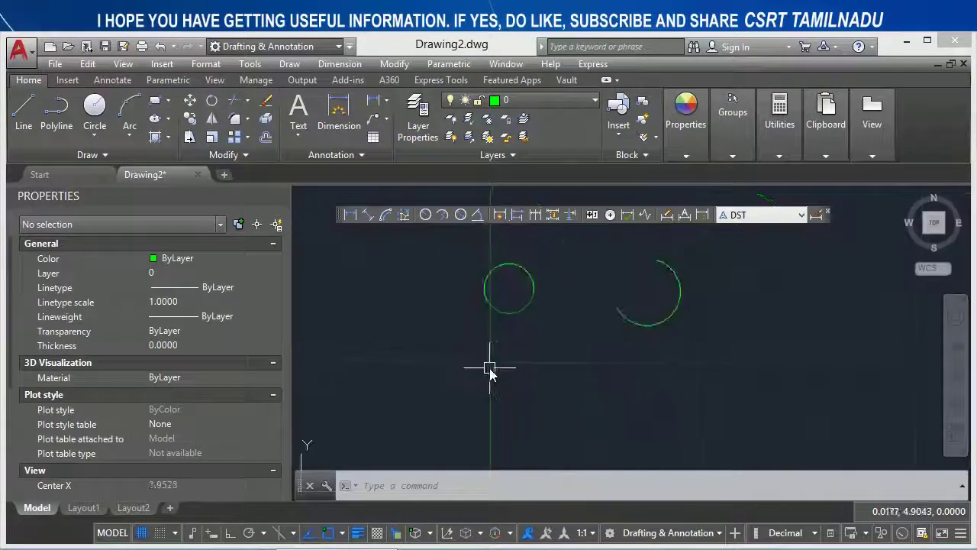
pyautogui.write('d')
pyautogui.press('Return')
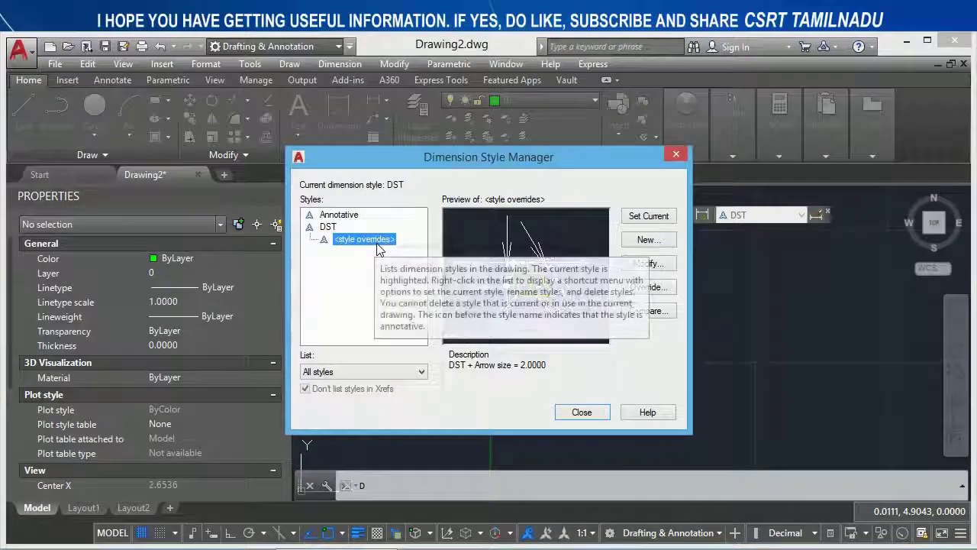
pyautogui.press('Delete')
pyautogui.press('Return')
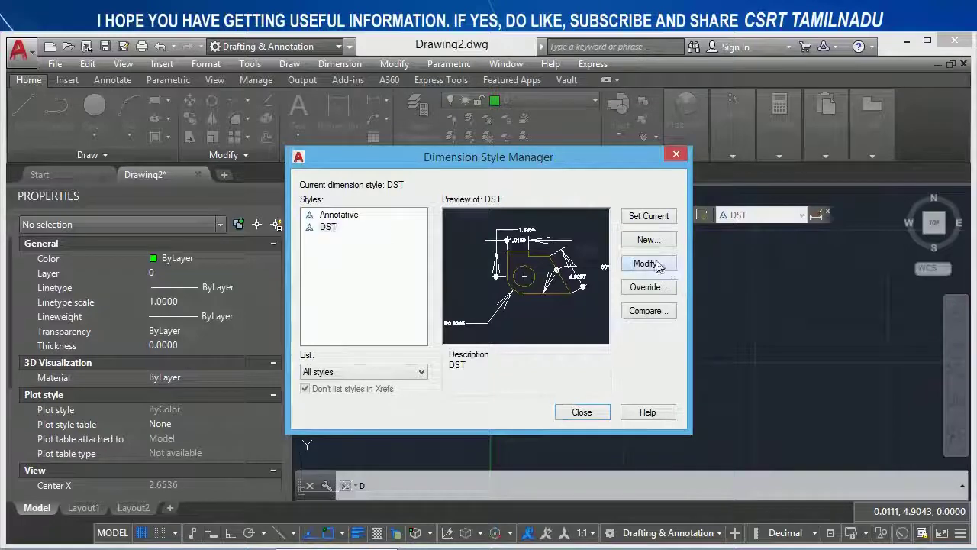
# Step: Set DST's arrow size back to 0.18 and close the style dialogs
pyautogui.click(660, 263)
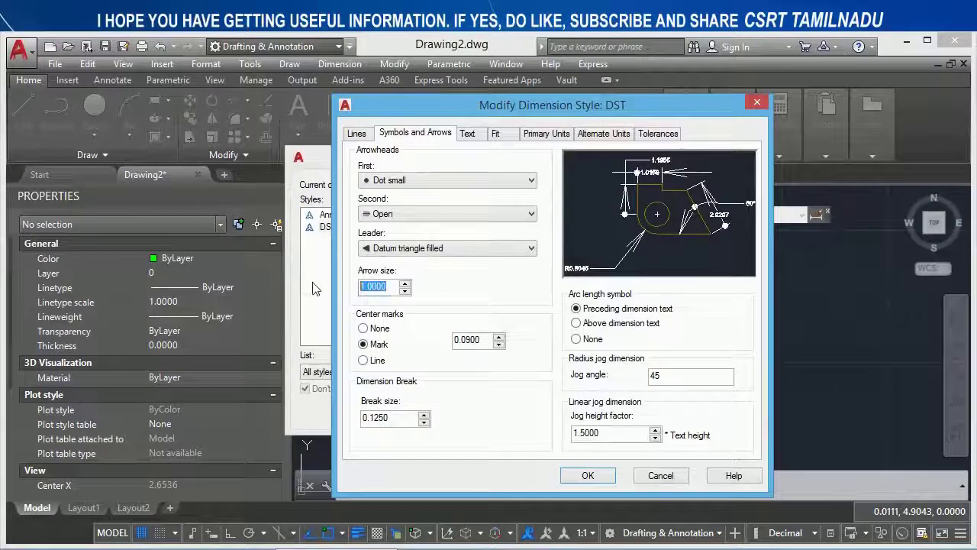
pyautogui.write('0.18')
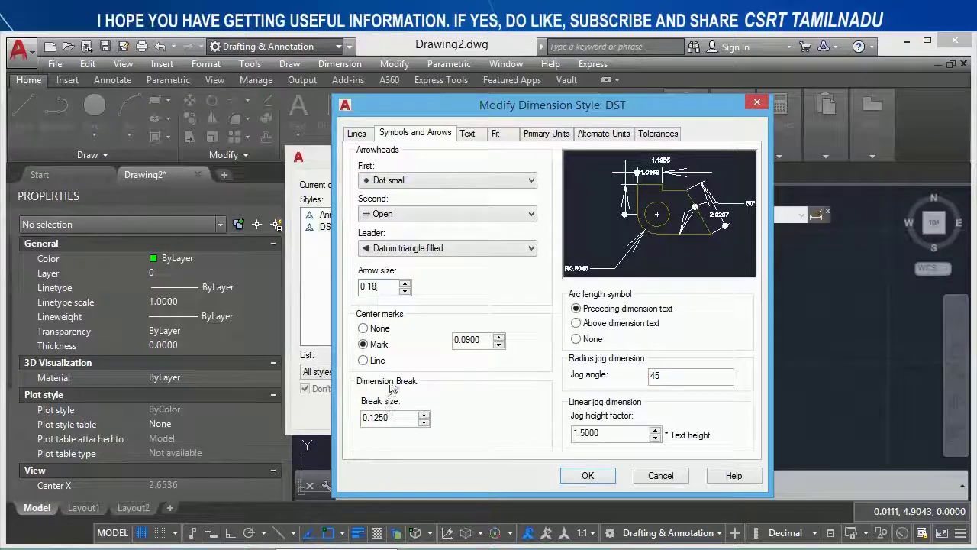
pyautogui.click(588, 475)
pyautogui.click(600, 413)
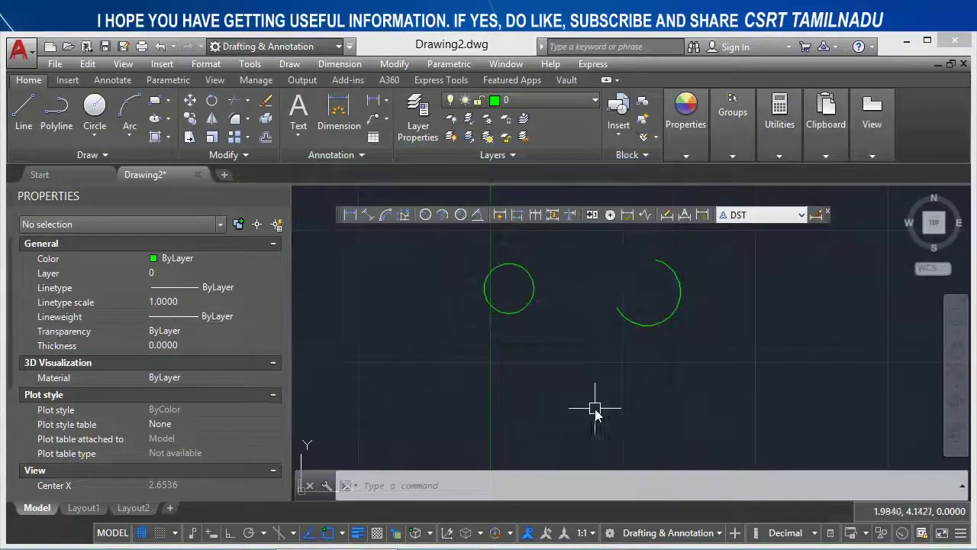
# Step: Add a test centre mark to the left circle, then erase it
pyautogui.click(610, 215)
pyautogui.click(522, 271)
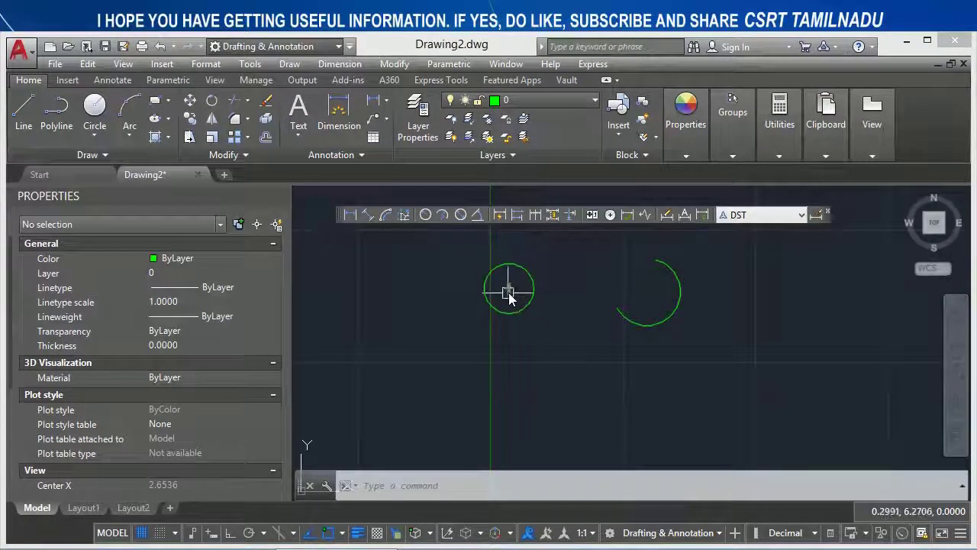
pyautogui.click(516, 292)
pyautogui.click(505, 284)
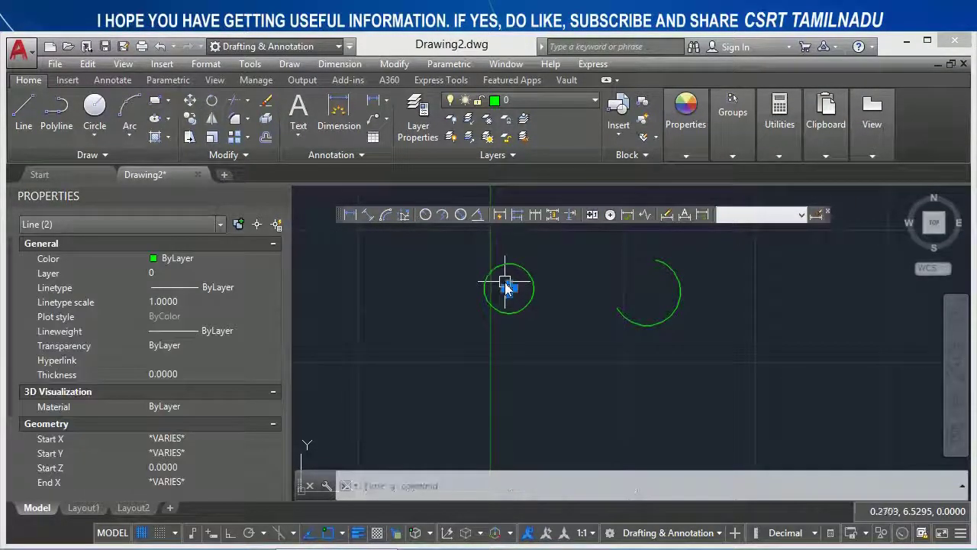
pyautogui.press('Delete')
# Step: Set DST's centre marks to Line and close the style dialogs
pyautogui.write('d')
pyautogui.press('Return')
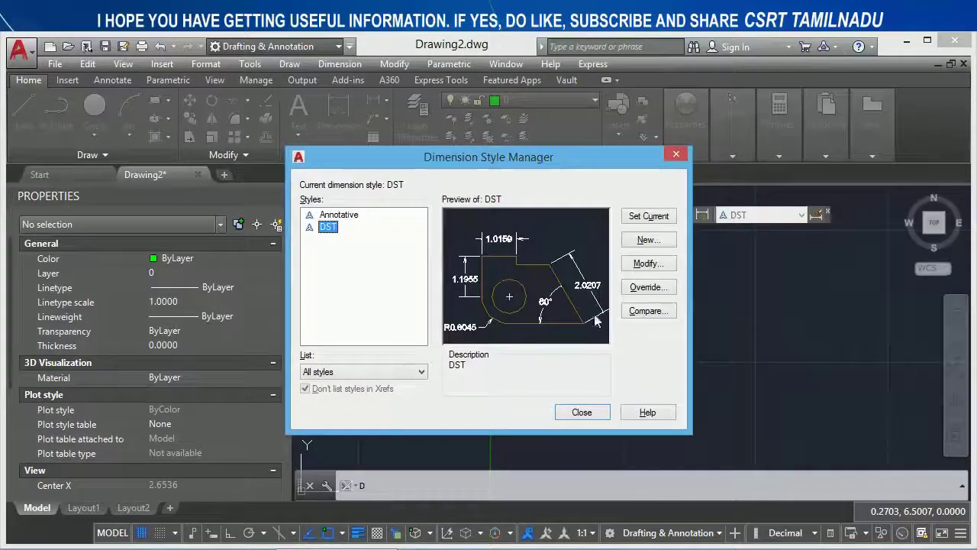
pyautogui.click(643, 262)
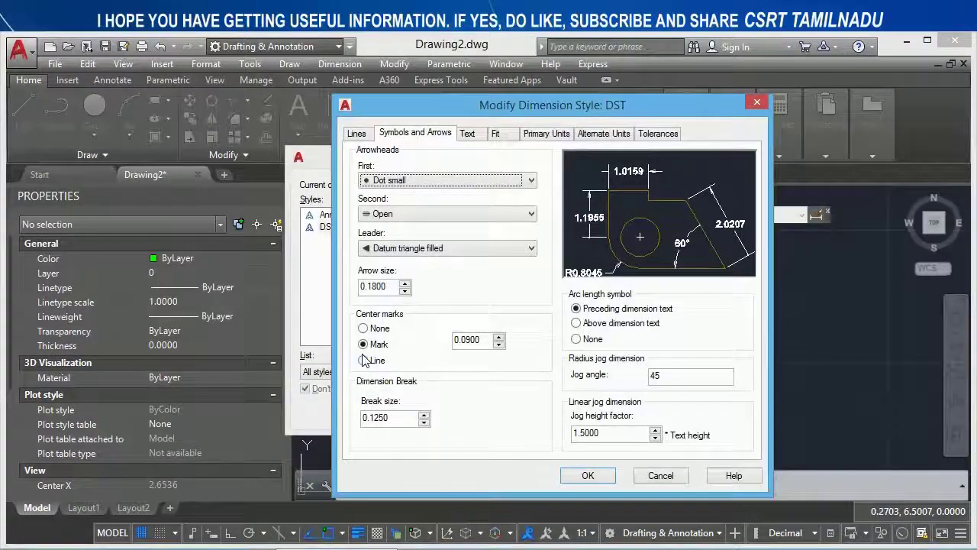
pyautogui.click(364, 359)
pyautogui.click(586, 476)
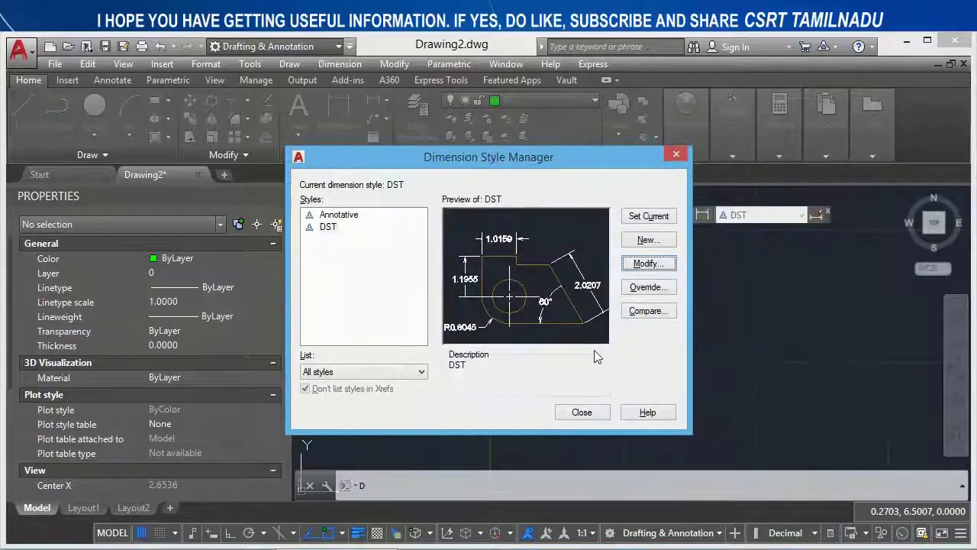
pyautogui.click(576, 415)
# Step: Test the line-style centre mark on the left circle, then delete all its lines
pyautogui.click(610, 215)
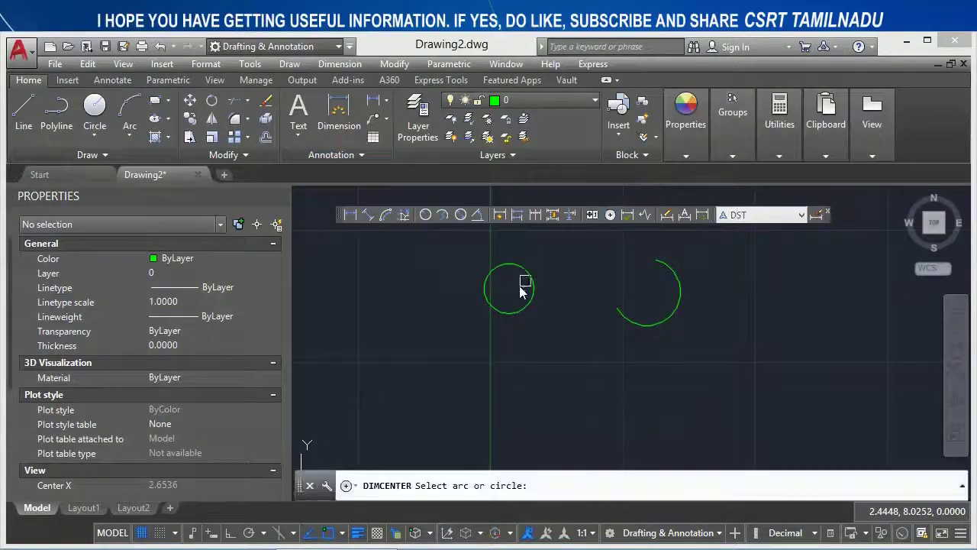
pyautogui.click(523, 278)
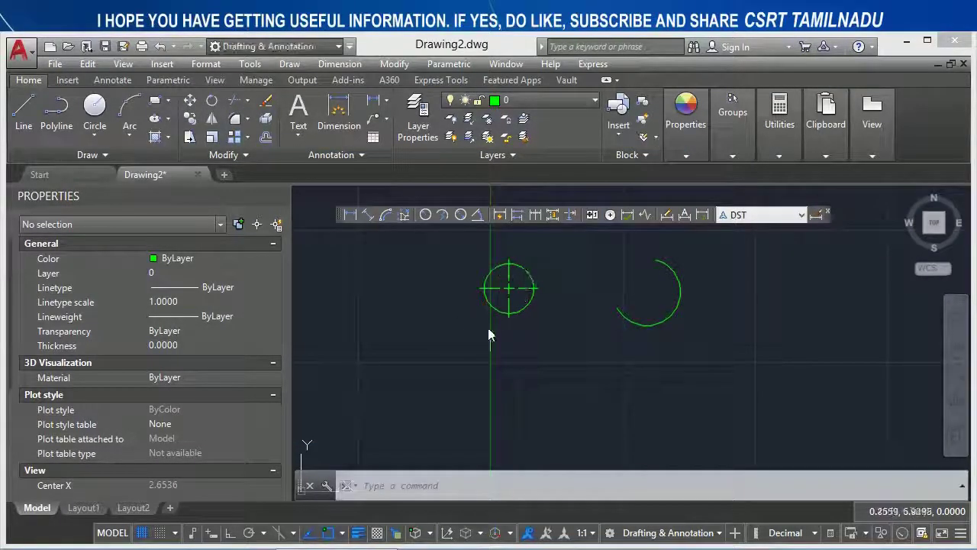
pyautogui.click(522, 296)
pyautogui.click(496, 287)
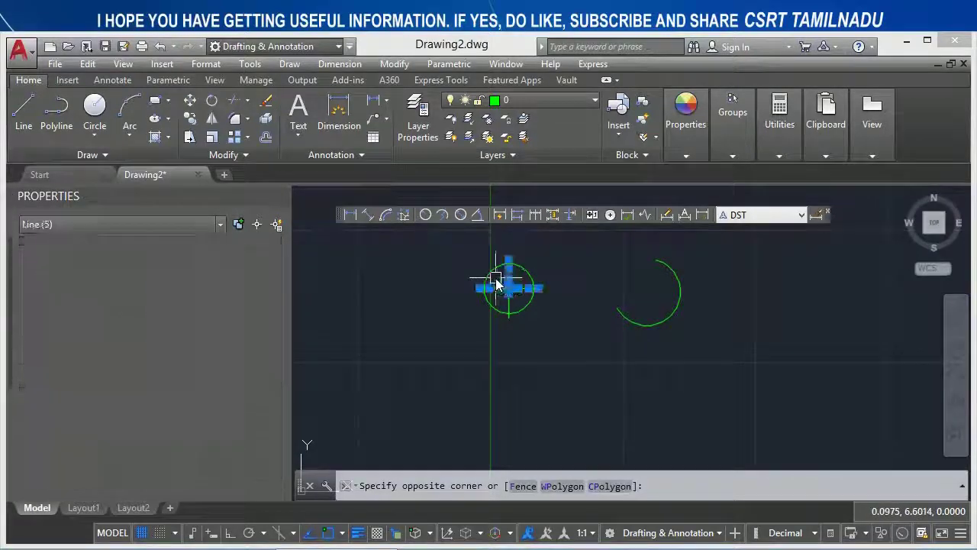
pyautogui.press('Delete')
pyautogui.click(510, 305)
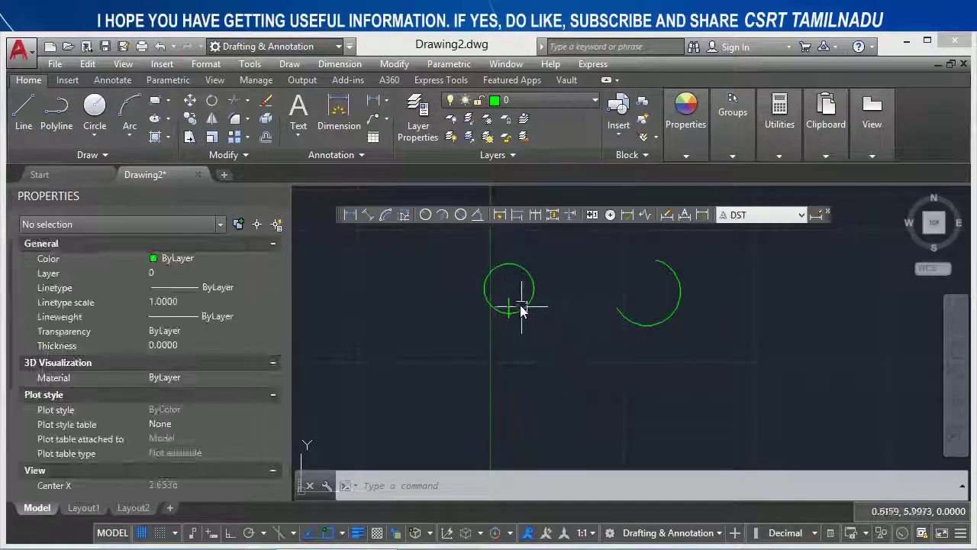
pyautogui.press('Delete')
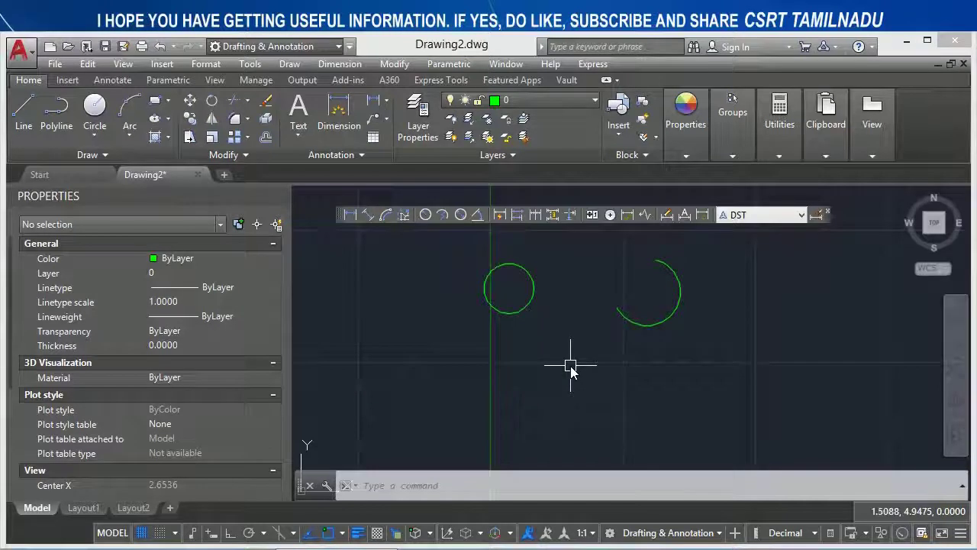
# Step: Set the centre mark size DIMCEN to 0.1
pyautogui.write('DIMC')
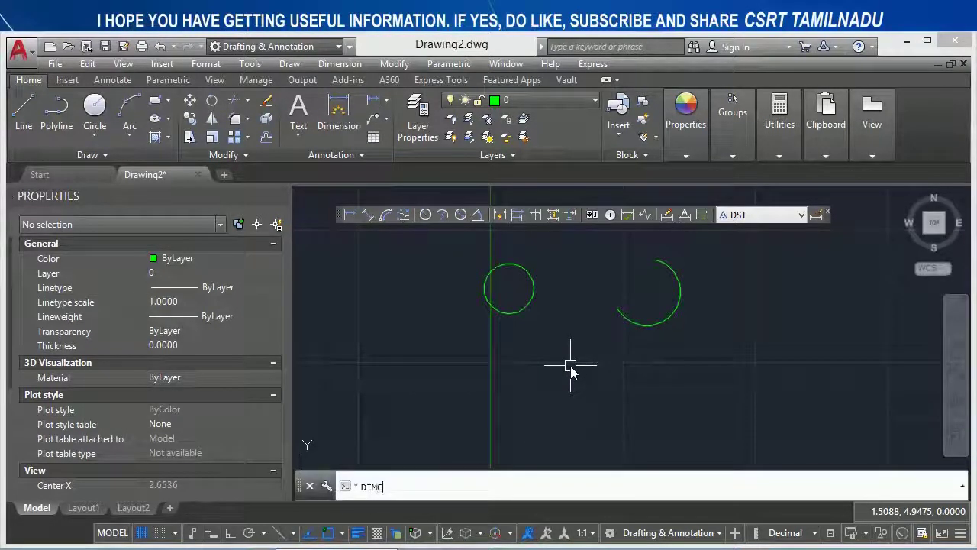
pyautogui.write('EN')
pyautogui.press('Return')
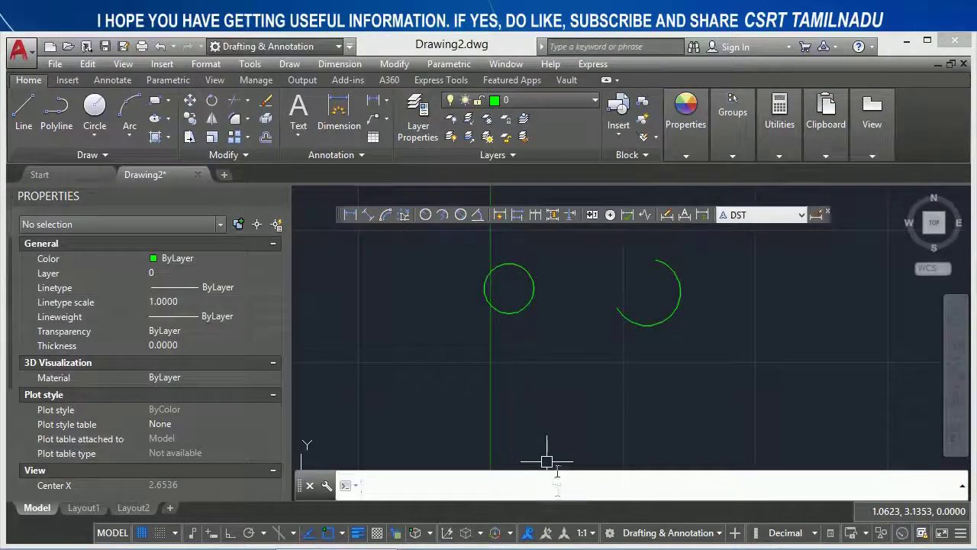
pyautogui.press('Return')
# Step: Add a test centre mark to the left circle, then remove it
pyautogui.click(610, 215)
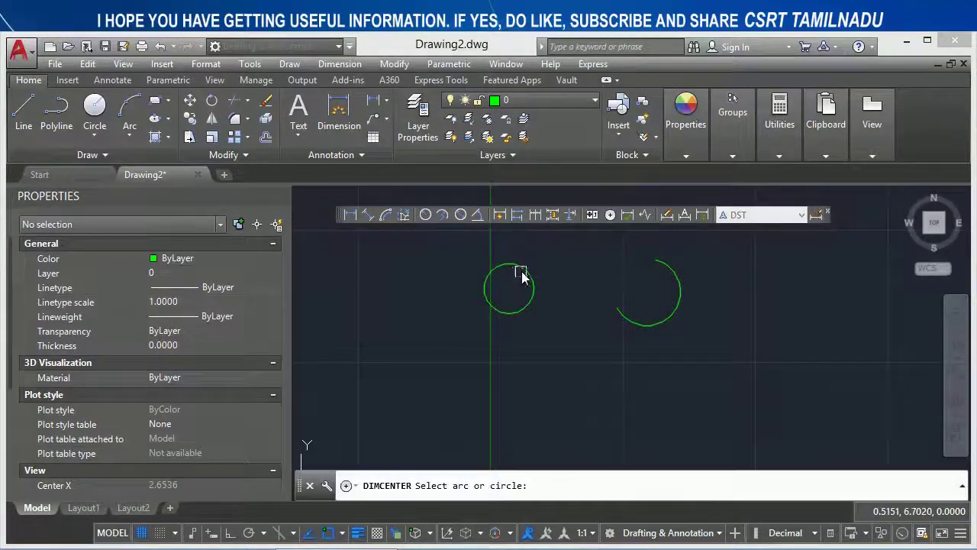
pyautogui.click(525, 269)
pyautogui.click(517, 294)
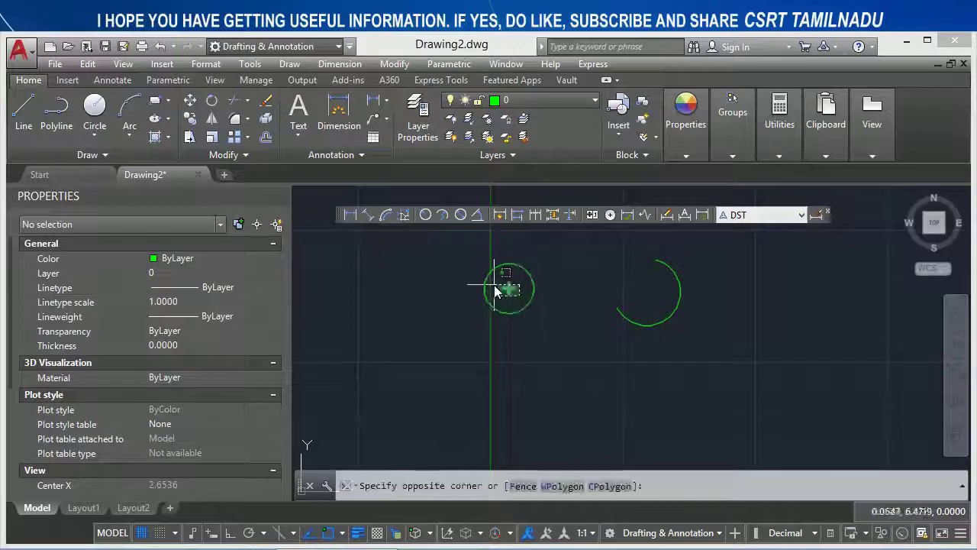
pyautogui.click(502, 284)
pyautogui.press('Escape')
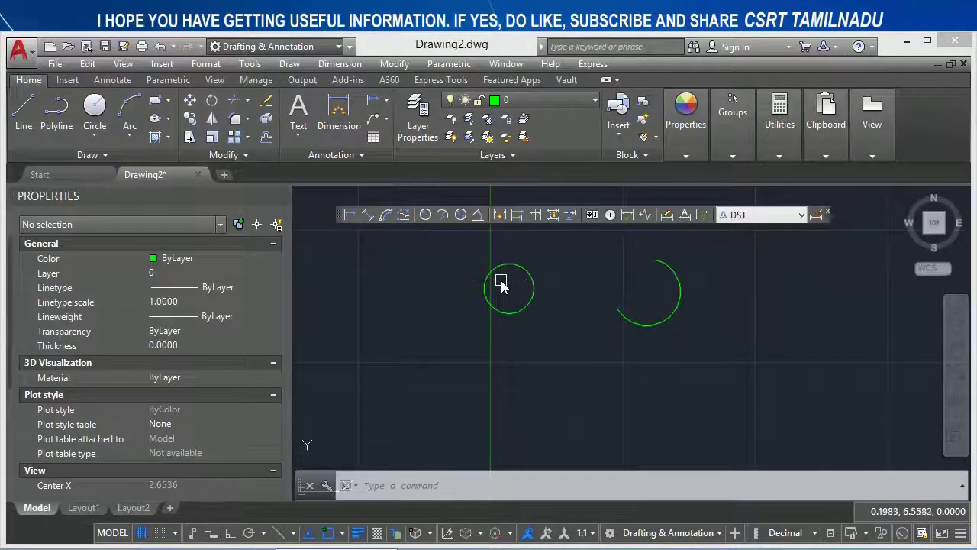
pyautogui.hotkey('ctrl', 'z')
pyautogui.write('D')
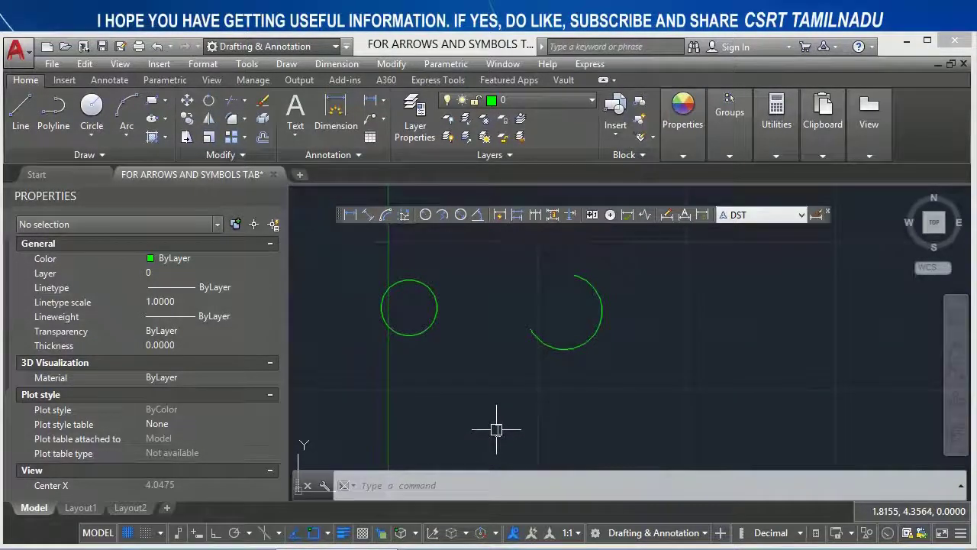
# Step: Set the DST style's dimension break size to 1.0000 and close the style dialogs
pyautogui.write('l')
pyautogui.press('Return')
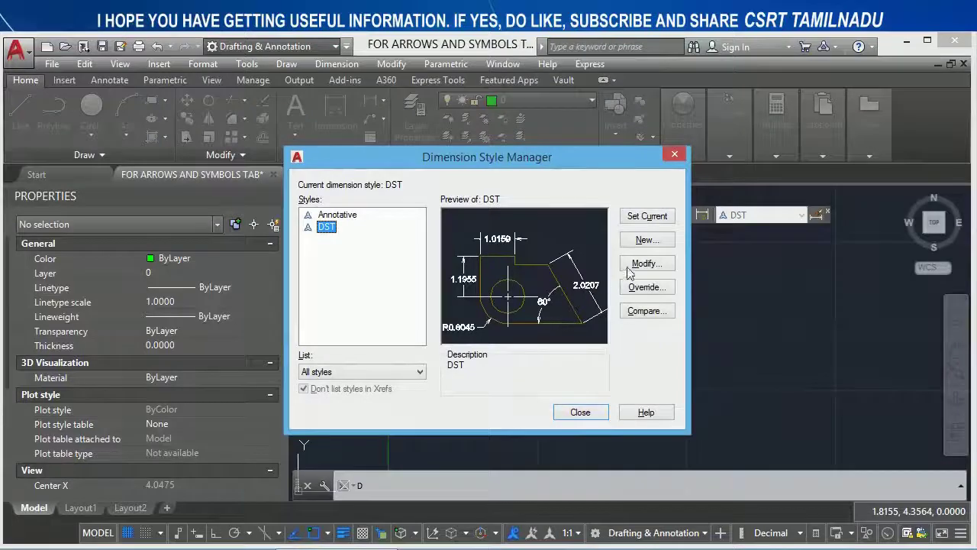
pyautogui.click(633, 265)
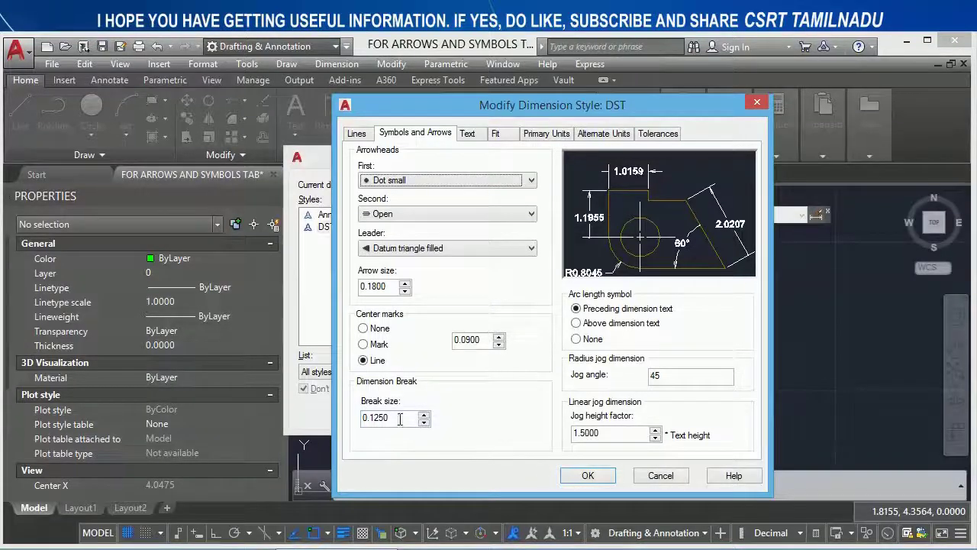
pyautogui.moveTo(398, 418); pyautogui.dragTo(255, 417)
pyautogui.write('1')
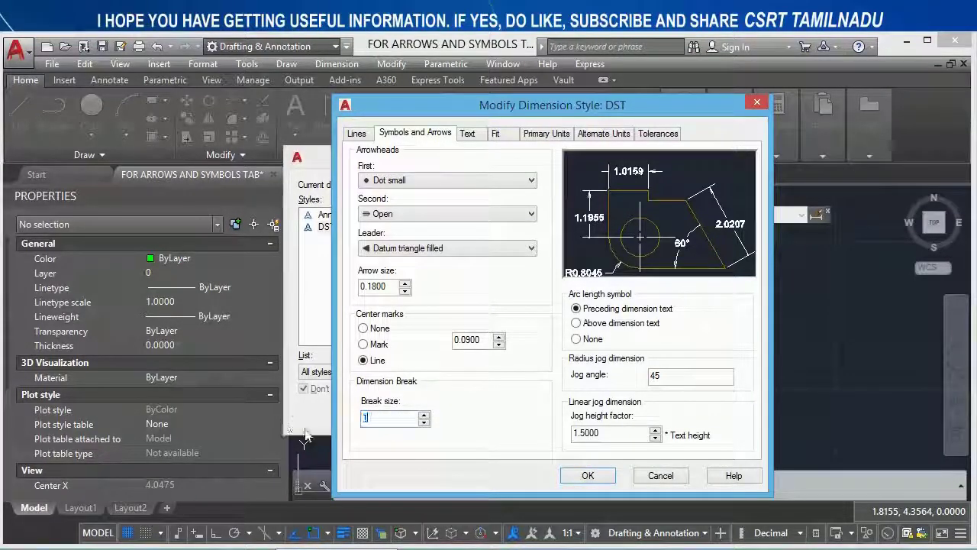
pyautogui.click(598, 476)
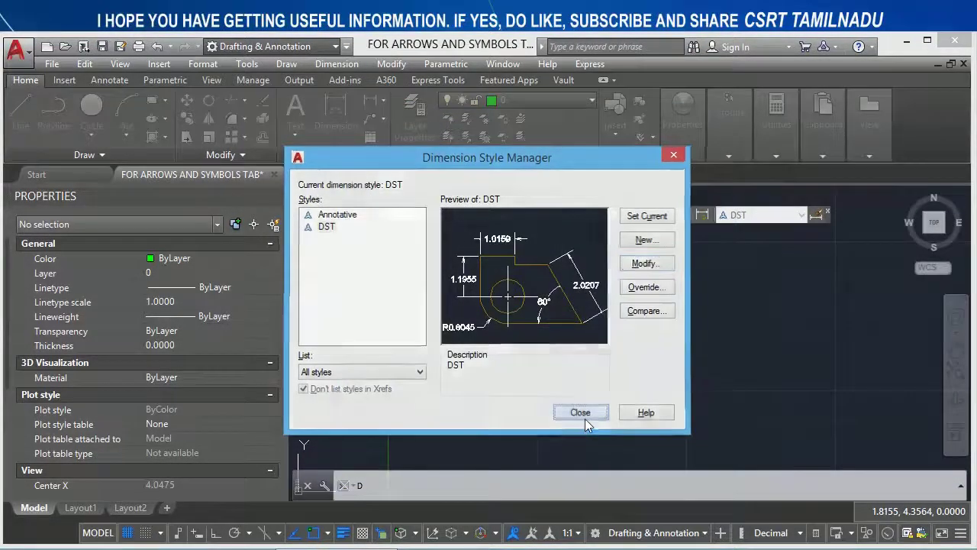
pyautogui.click(585, 417)
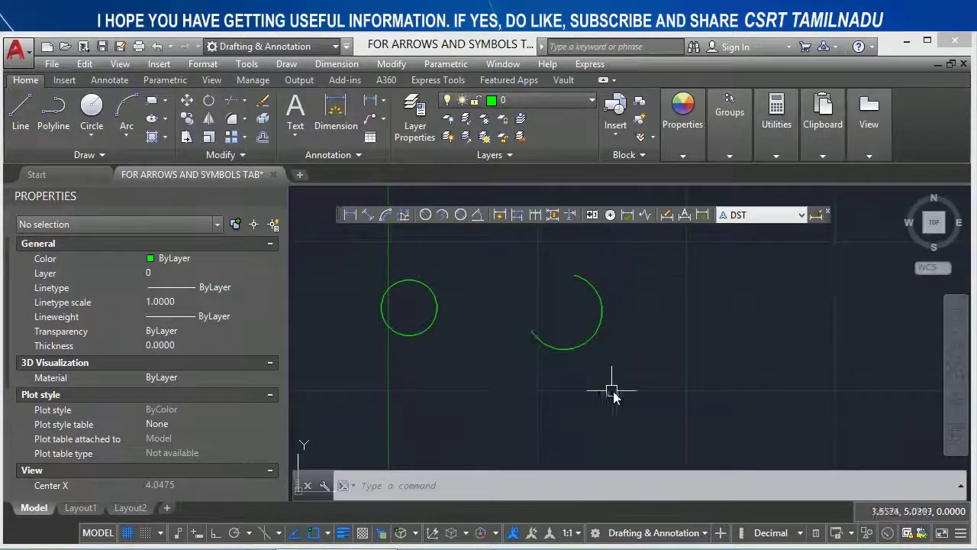
pyautogui.moveTo(615, 392); pyautogui.dragTo(445, 371, button='middle')
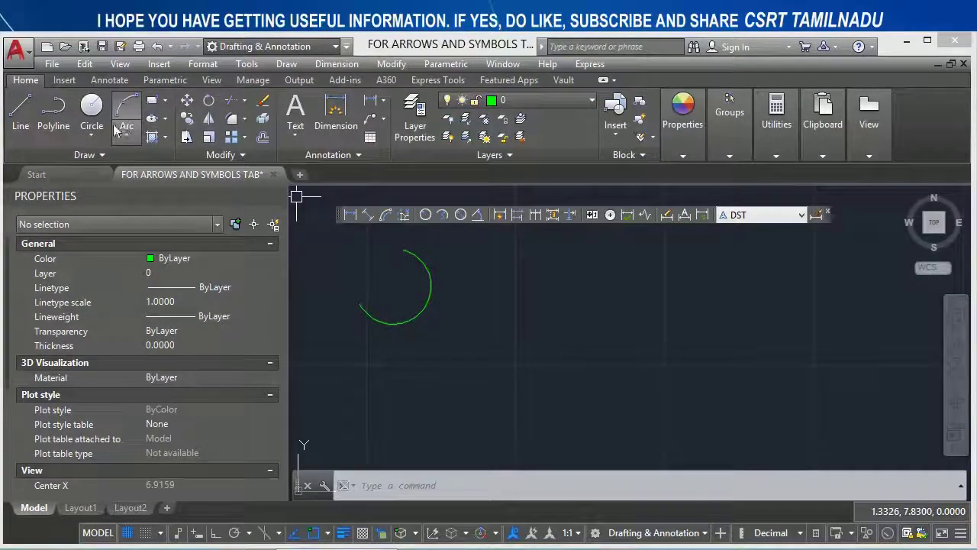
# Step: Draw a sloped line rising to the right across the drawing
pyautogui.click(21, 111)
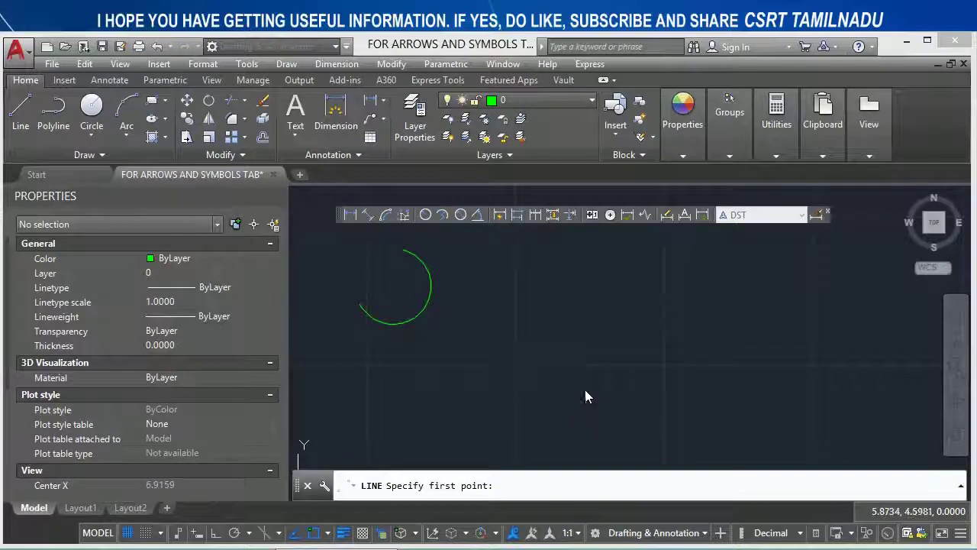
pyautogui.click(568, 389)
pyautogui.click(915, 324)
pyautogui.press('Return')
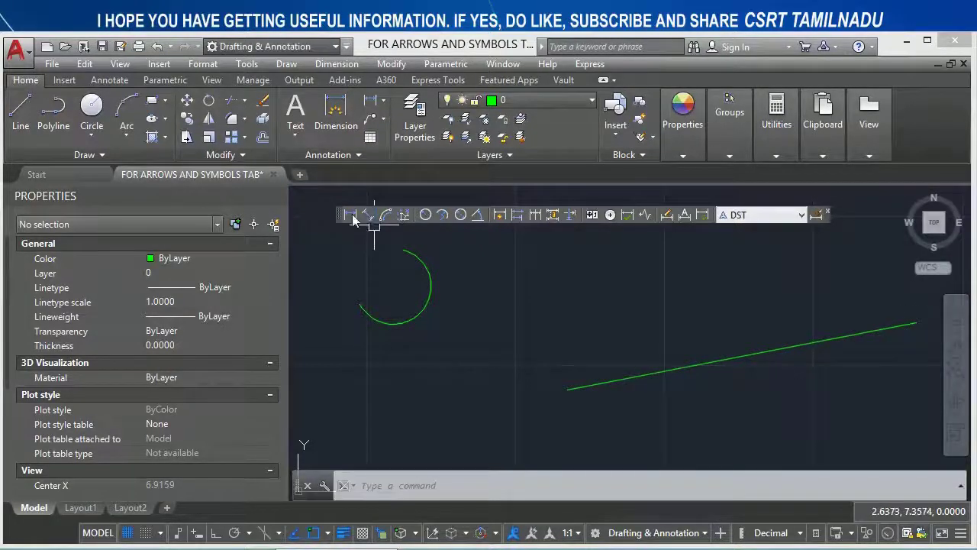
# Step: Add a 3.2105 linear dimension below the sloped line at 1:1 annotation scale
pyautogui.click(351, 214)
pyautogui.click(522, 371)
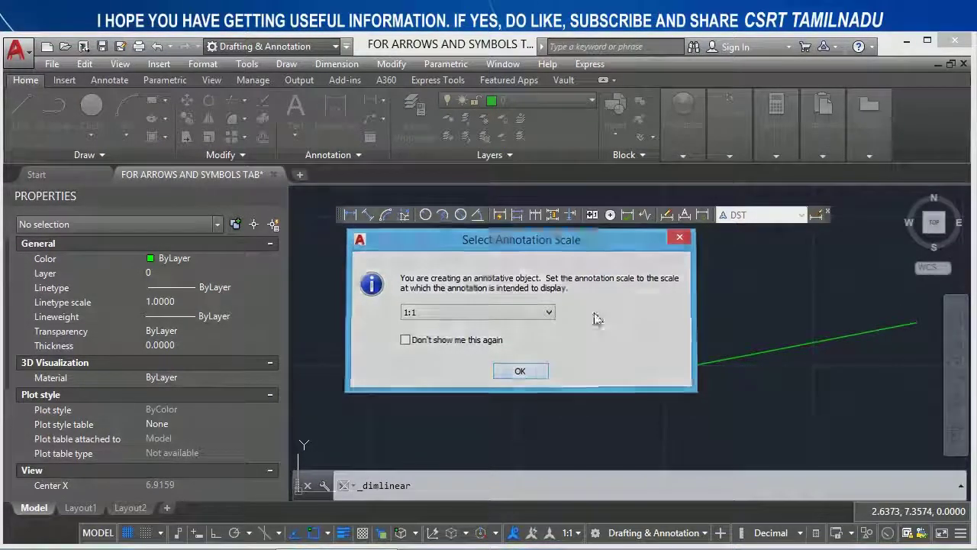
pyautogui.click(802, 282)
pyautogui.click(802, 283)
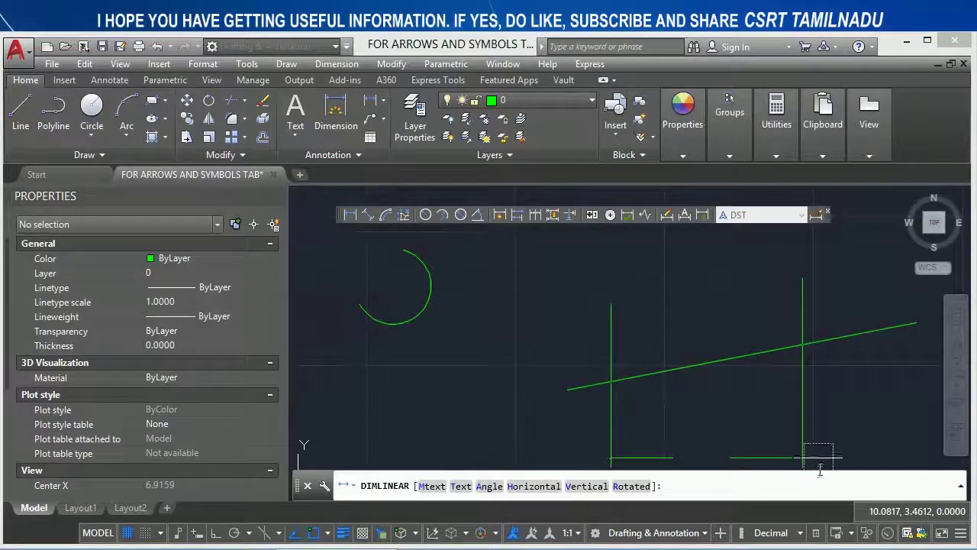
pyautogui.moveTo(818, 455); pyautogui.dragTo(727, 403, button='middle')
pyautogui.click(734, 432)
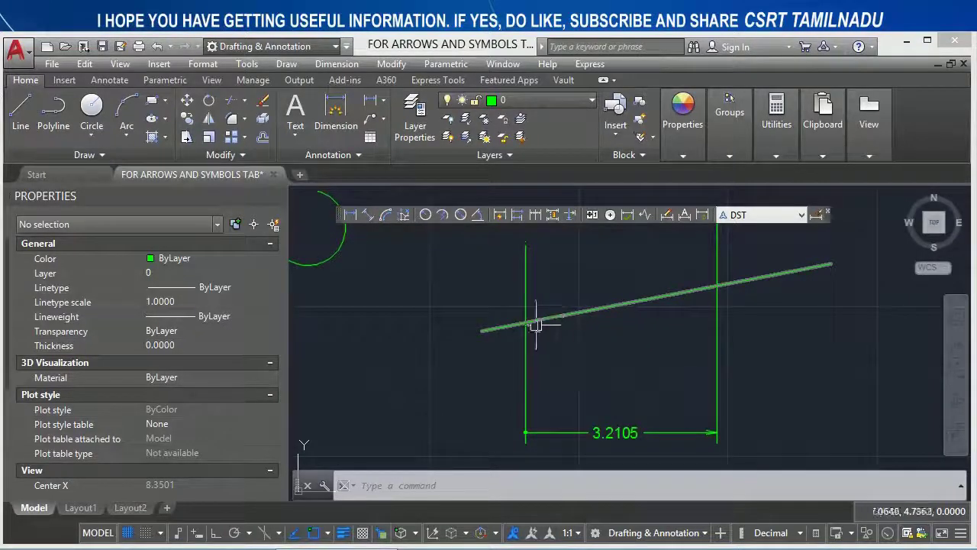
# Step: Break the 3.2105 dimension where the sloped line crosses it
pyautogui.scroll(3, 532, 325)
pyautogui.write('dimb')
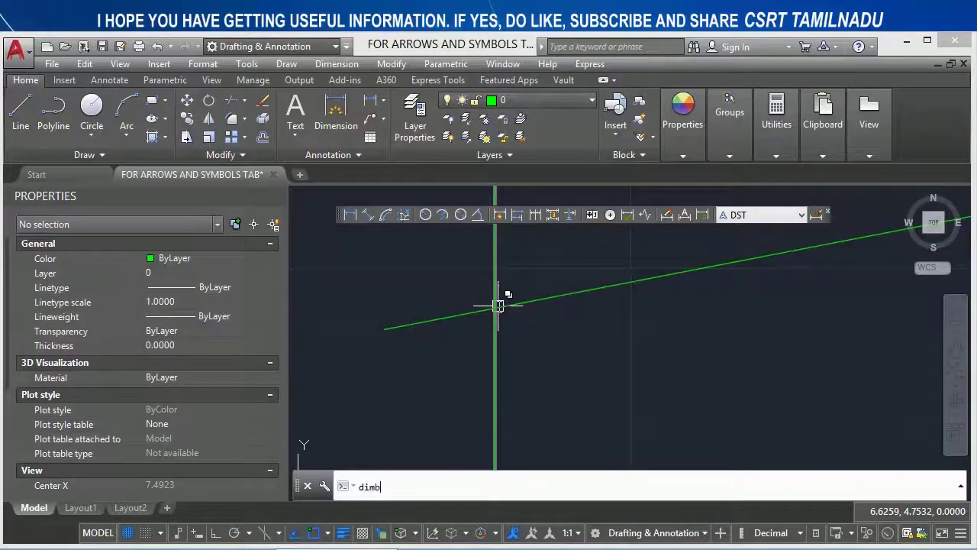
pyautogui.write('r')
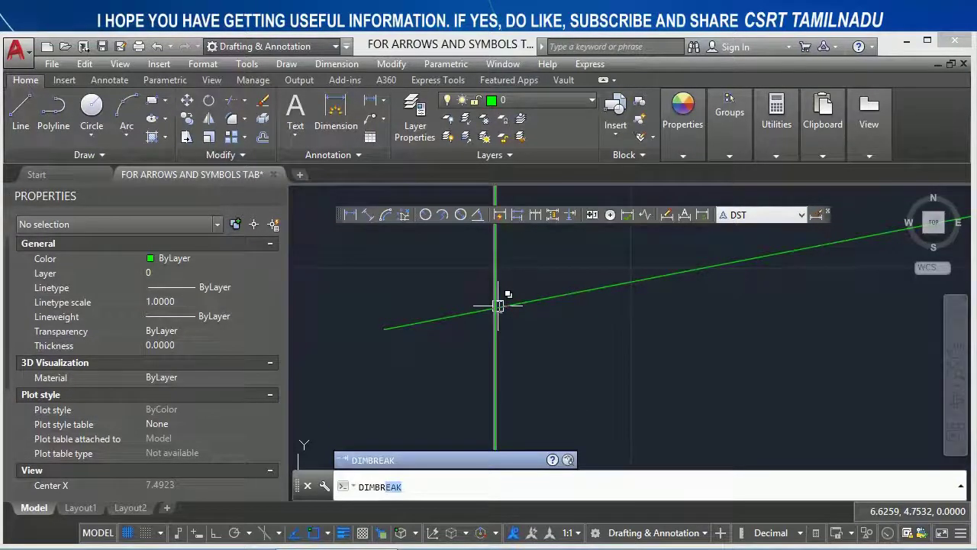
pyautogui.press('Return')
pyautogui.click(500, 327)
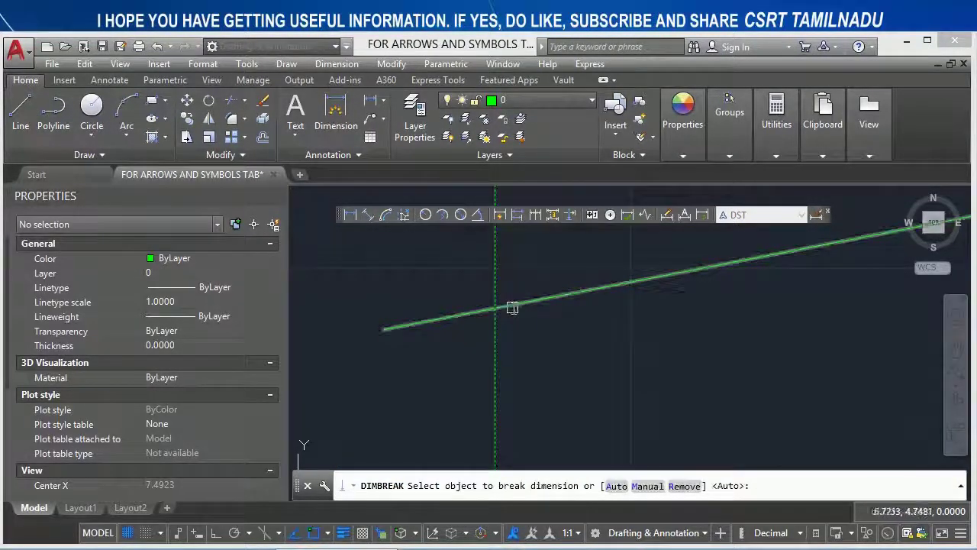
pyautogui.click(512, 307)
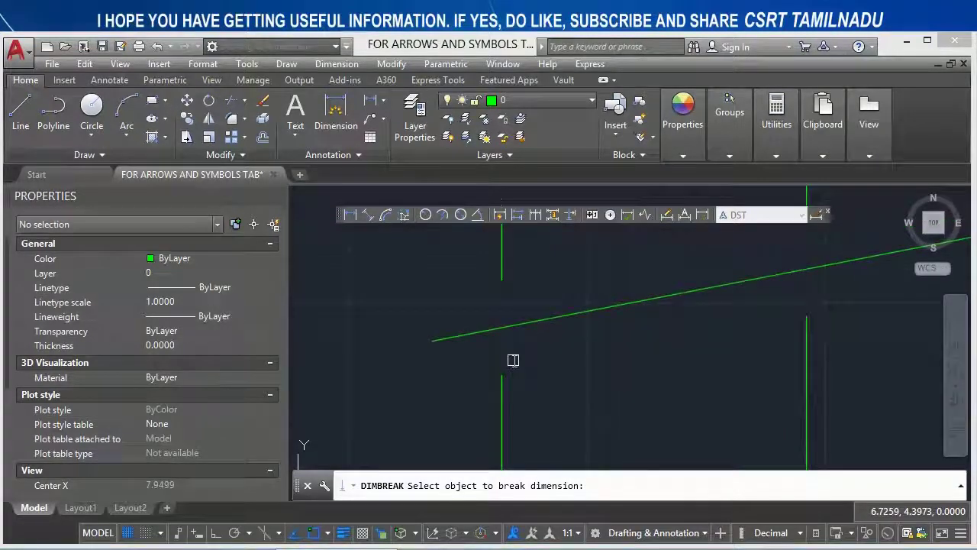
pyautogui.press('Return')
pyautogui.scroll(-2, 510, 336)
pyautogui.scroll(-2, 508, 334)
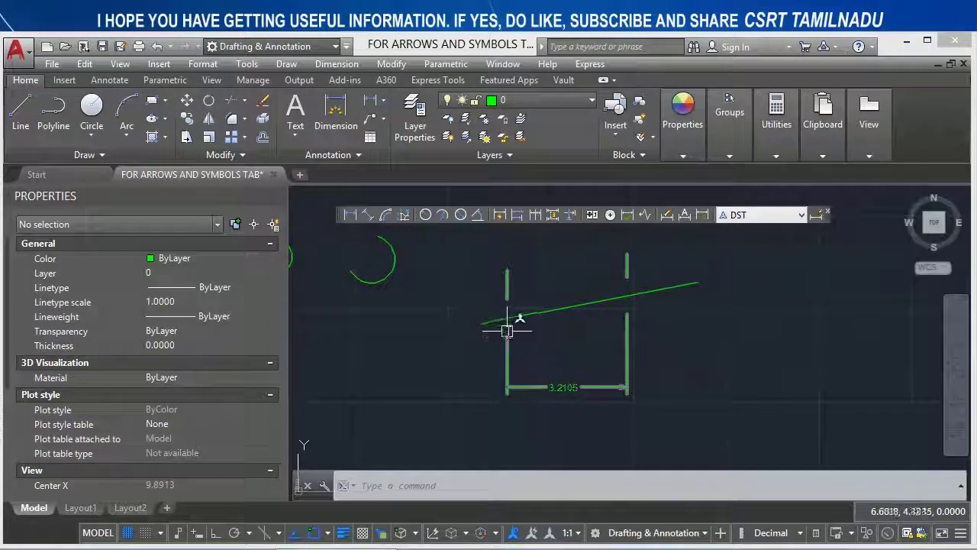
pyautogui.scroll(1, 507, 320)
pyautogui.scroll(1, 506, 324)
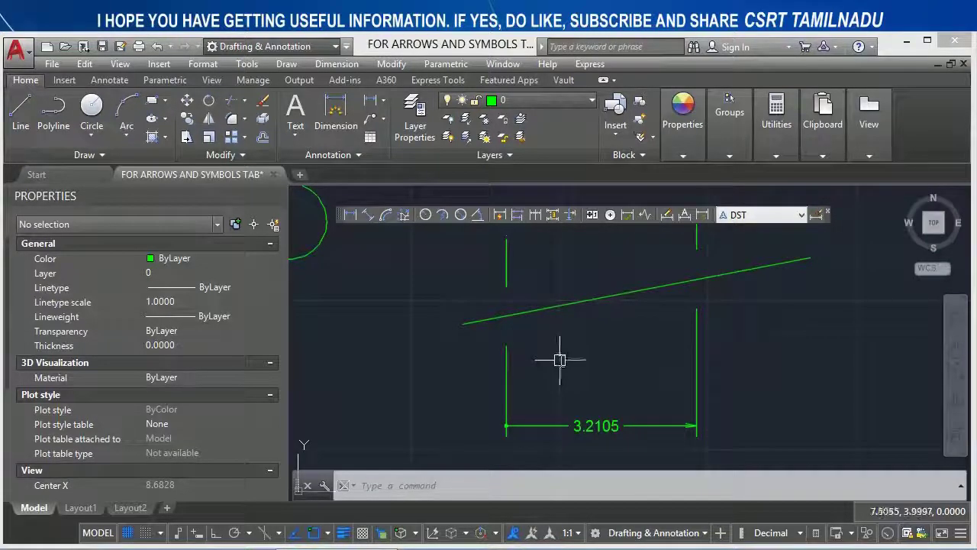
pyautogui.moveTo(506, 311); pyautogui.dragTo(508, 338, button='middle')
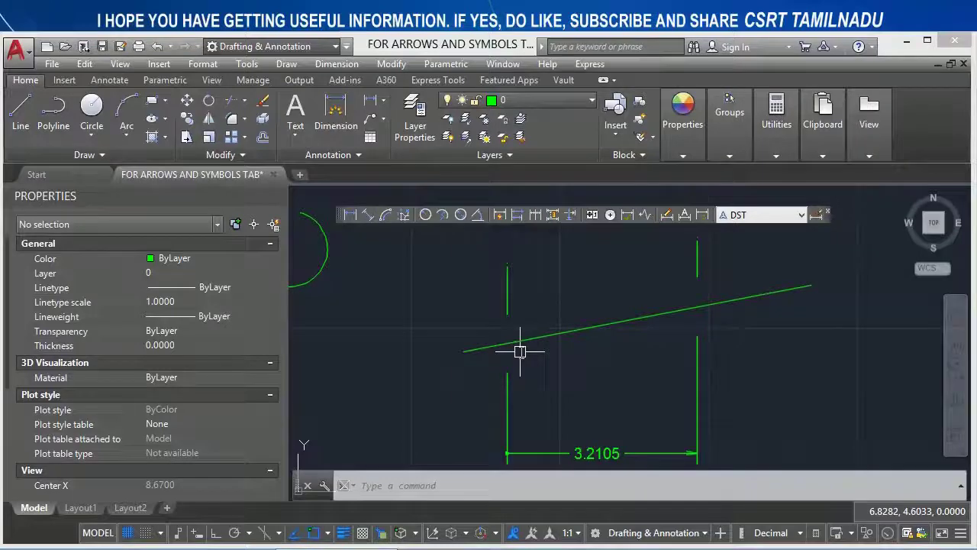
# Step: Change the DST style's dimension break size to 0.5000 and close the style manager
pyautogui.write('d')
pyautogui.press('Return')
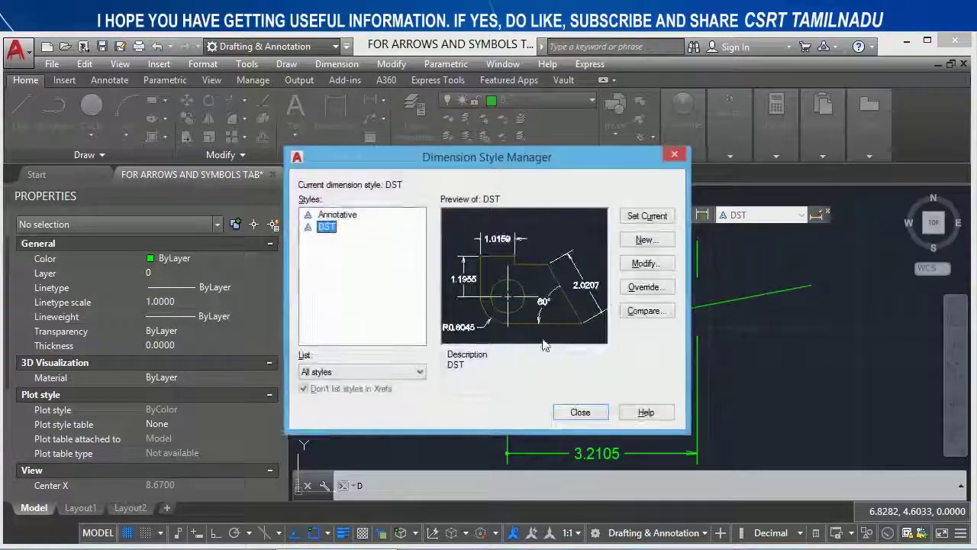
pyautogui.click(645, 263)
pyautogui.write('0.')
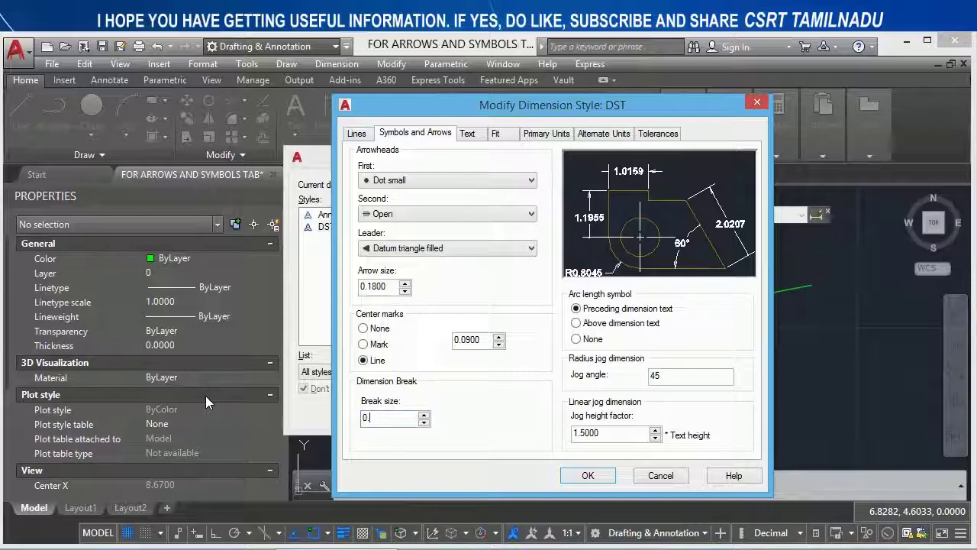
pyautogui.write('5000')
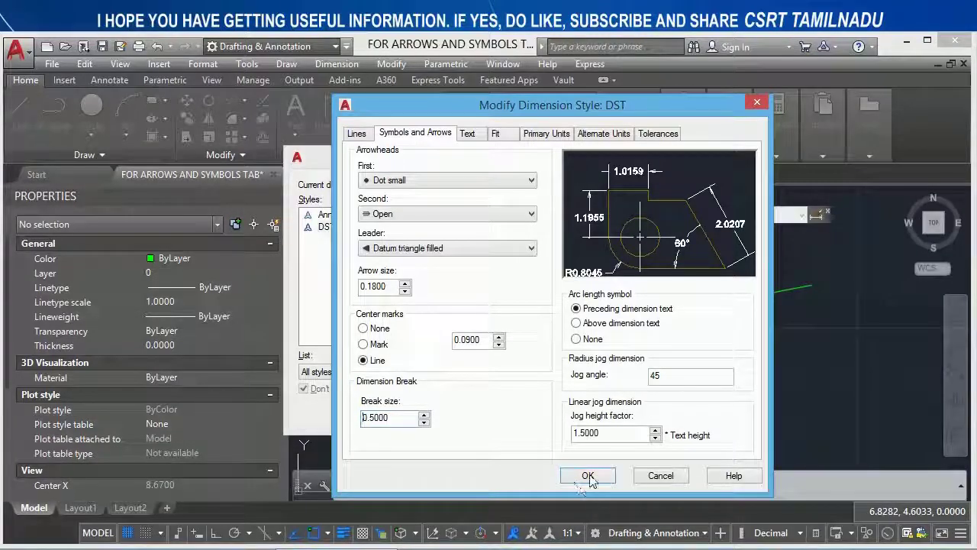
pyautogui.click(588, 476)
pyautogui.moveTo(598, 156)
pyautogui.mouseDown()
pyautogui.moveTo(258, 101)
pyautogui.moveTo(347, 126)
pyautogui.mouseUp()
pyautogui.click(327, 375)
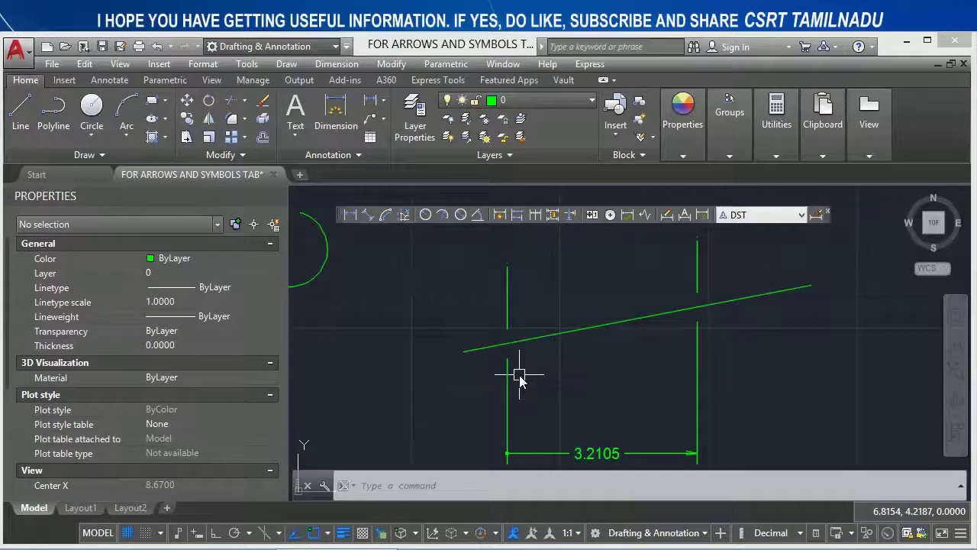
# Step: Reopen the DST style settings for review, close them, and show both circles and the arc
pyautogui.write('d')
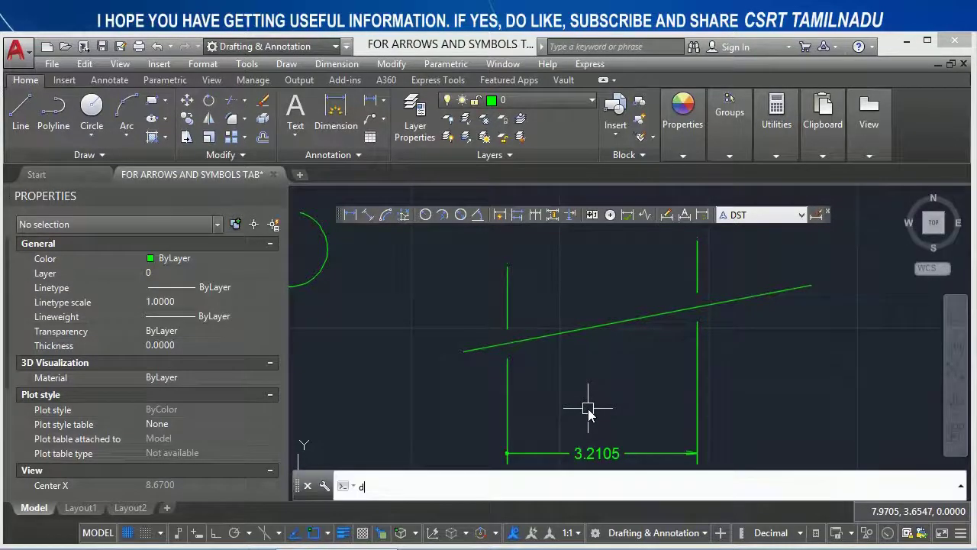
pyautogui.press('Return')
pyautogui.click(632, 264)
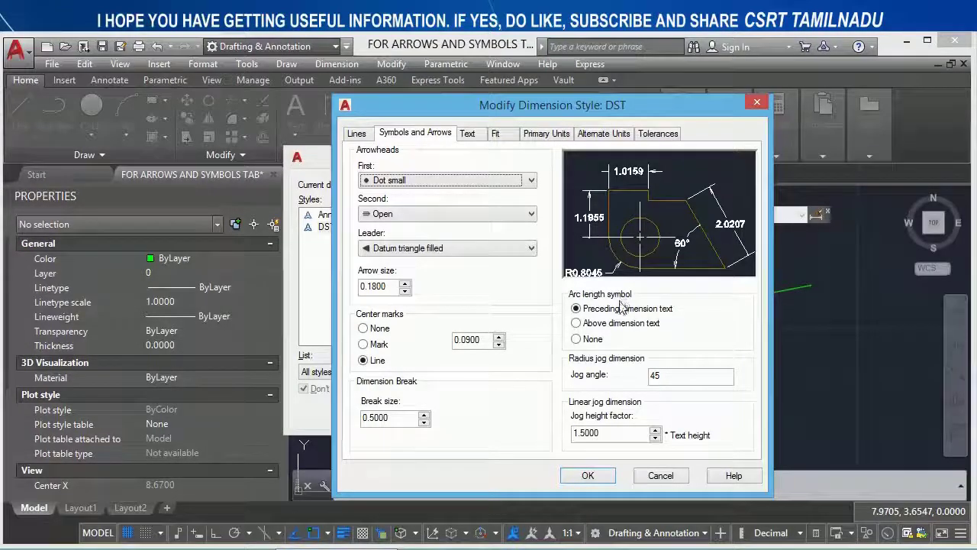
pyautogui.moveTo(620, 323)
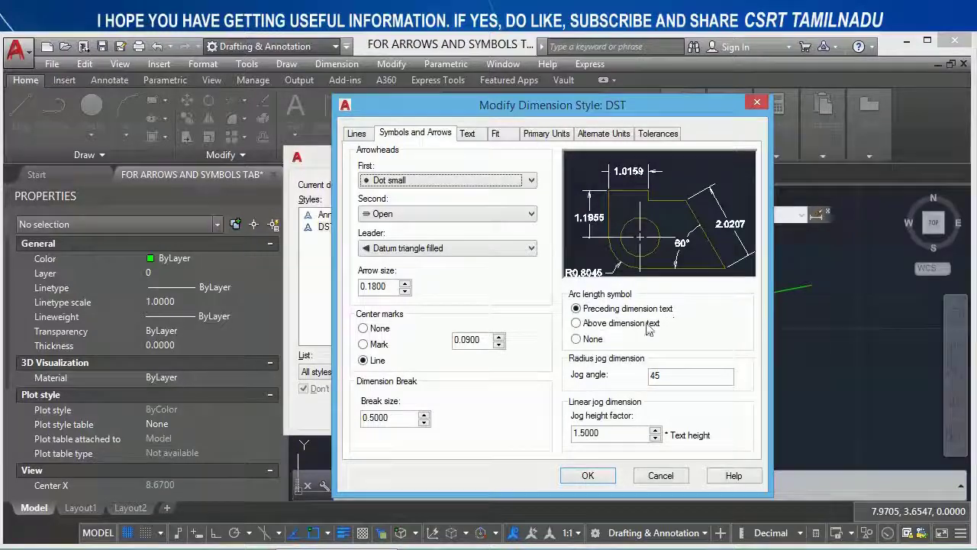
pyautogui.click(592, 476)
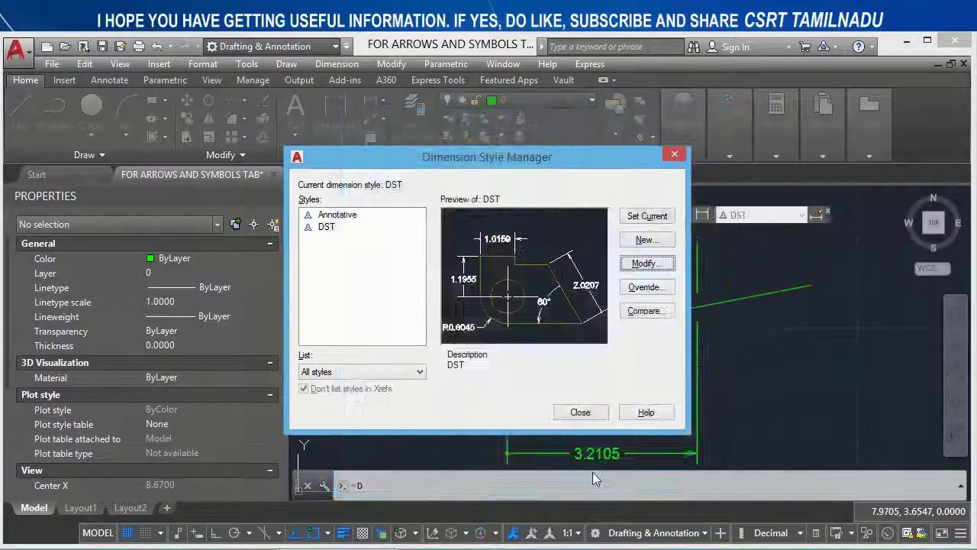
pyautogui.click(593, 414)
pyautogui.moveTo(557, 290)
pyautogui.mouseDown(button='middle')
pyautogui.moveTo(689, 397)
pyautogui.moveTo(764, 431)
pyautogui.mouseUp(button='middle')
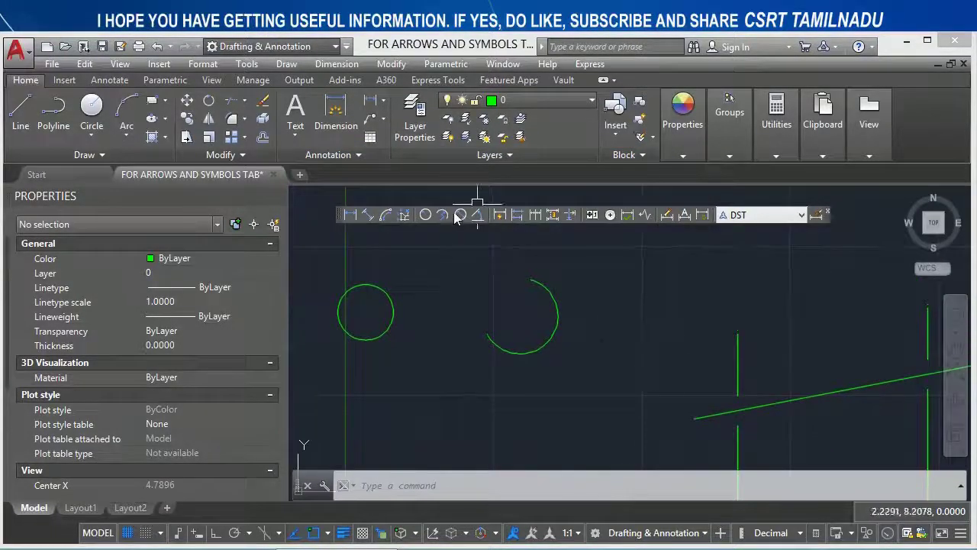
# Step: Place a 2.4975 arc length dimension below the arc
pyautogui.click(386, 215)
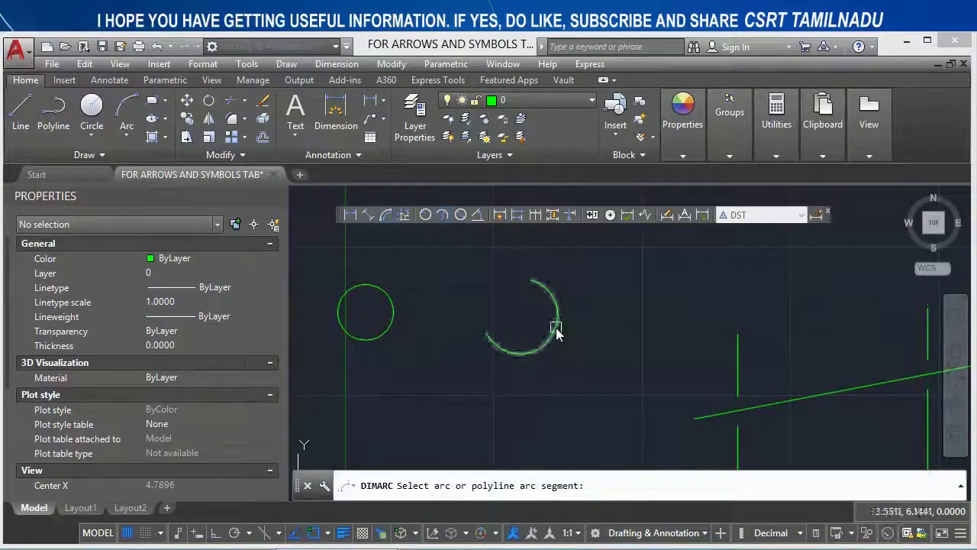
pyautogui.click(558, 331)
pyautogui.click(599, 374)
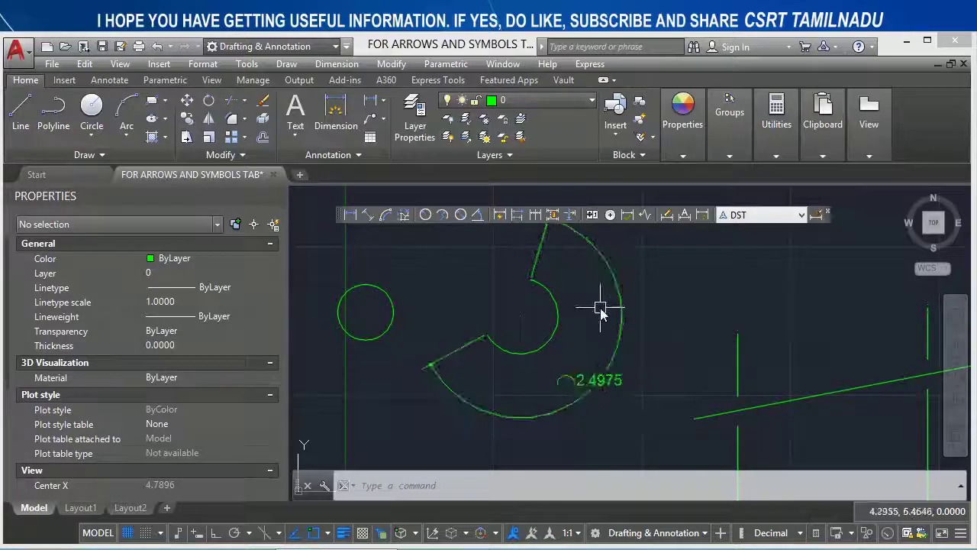
# Step: Change the arc length symbol setting in the DST style and close the style manager
pyautogui.write('d')
pyautogui.press('Return')
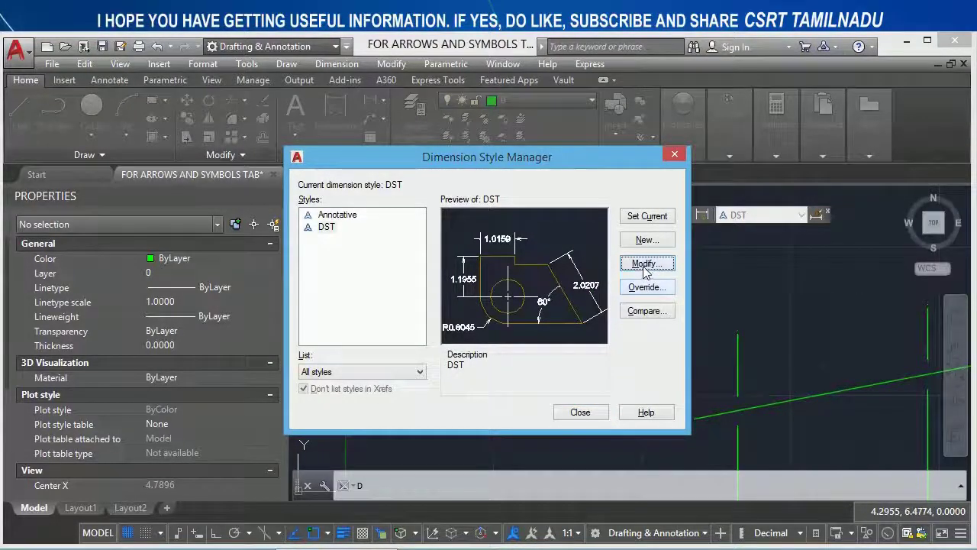
pyautogui.click(645, 263)
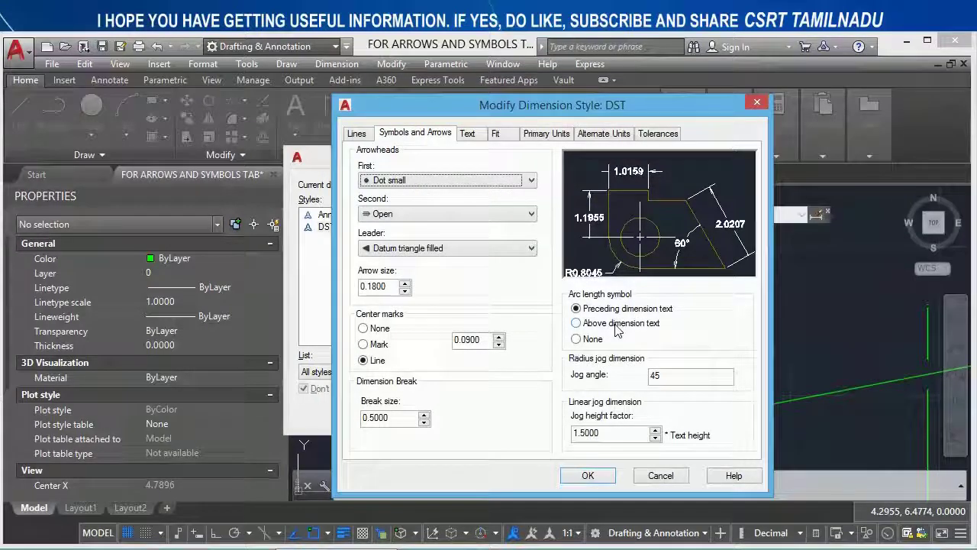
pyautogui.click(616, 325)
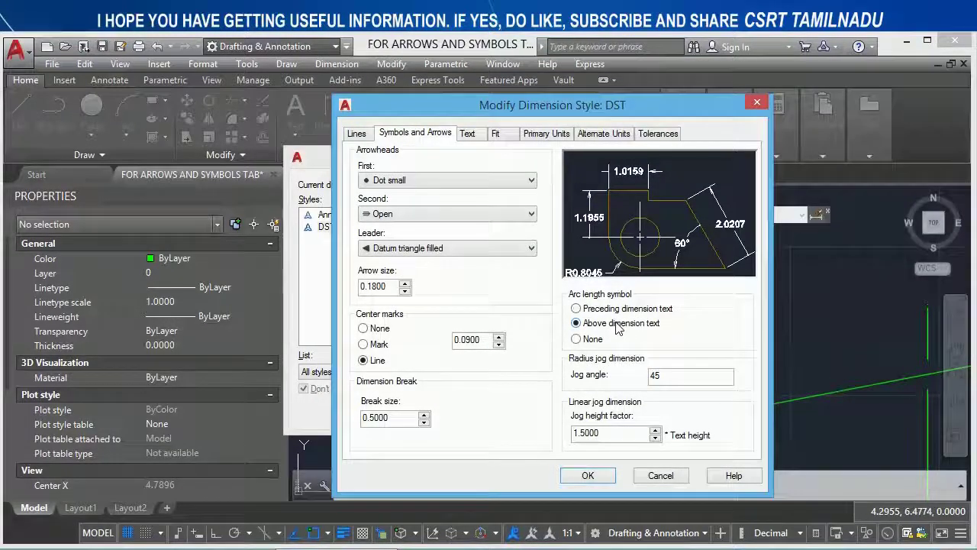
pyautogui.click(594, 477)
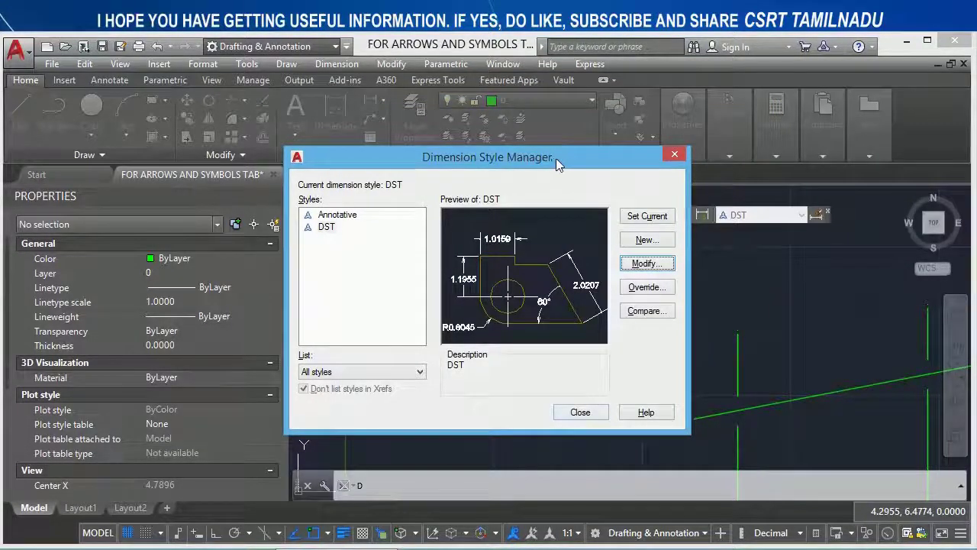
pyautogui.moveTo(556, 160); pyautogui.dragTo(383, 150)
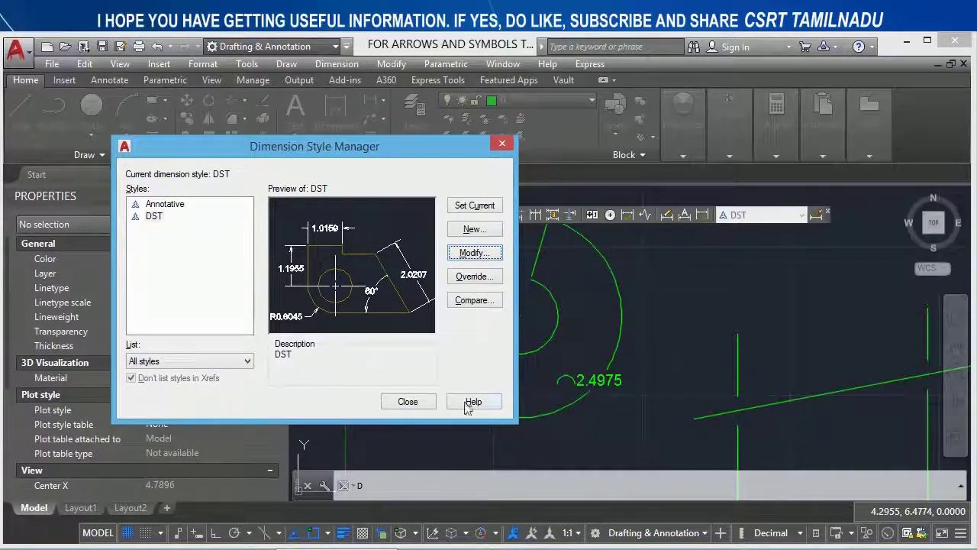
pyautogui.click(416, 403)
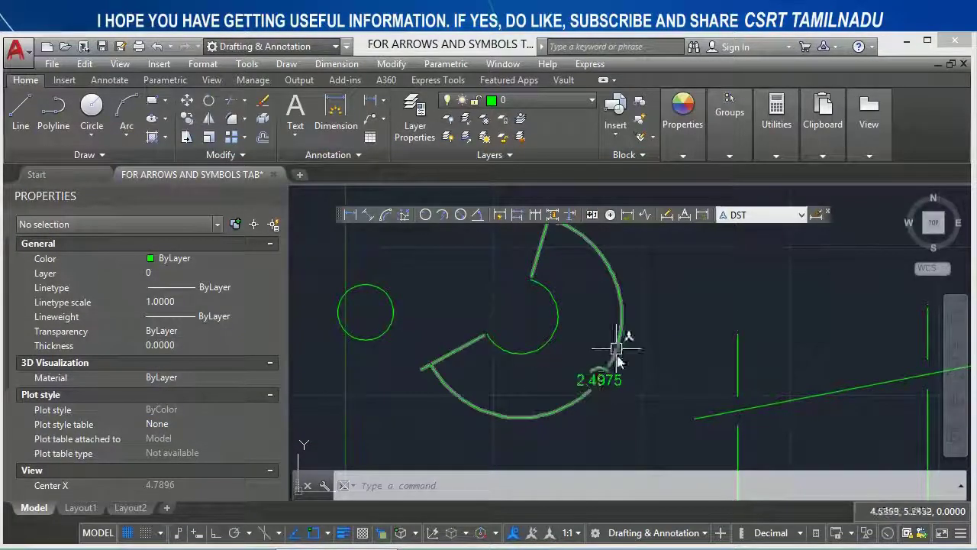
# Step: Review the DST style's jog settings, keeping the 45 jog angle and 1.5 jog height factor
pyautogui.write('d')
pyautogui.press('Return')
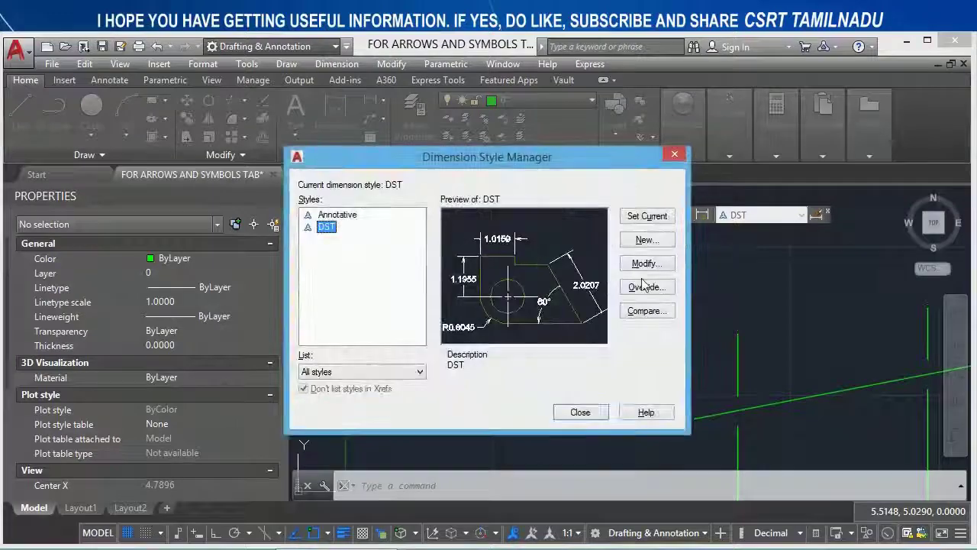
pyautogui.click(644, 264)
pyautogui.click(589, 340)
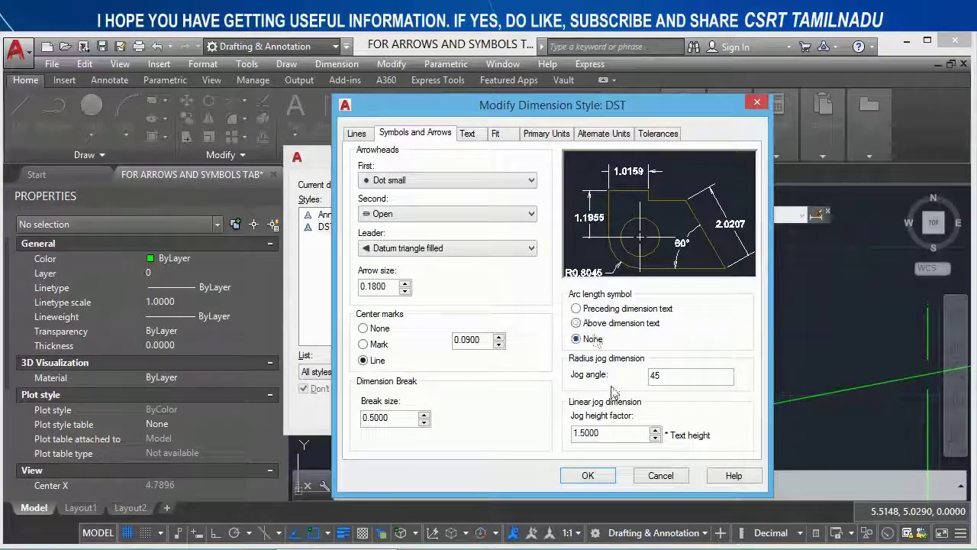
pyautogui.click(587, 479)
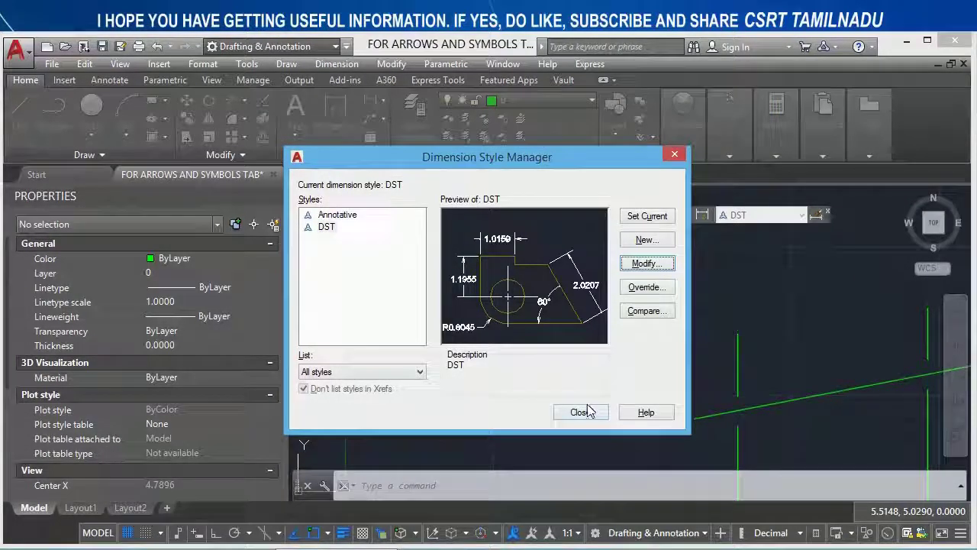
pyautogui.click(580, 412)
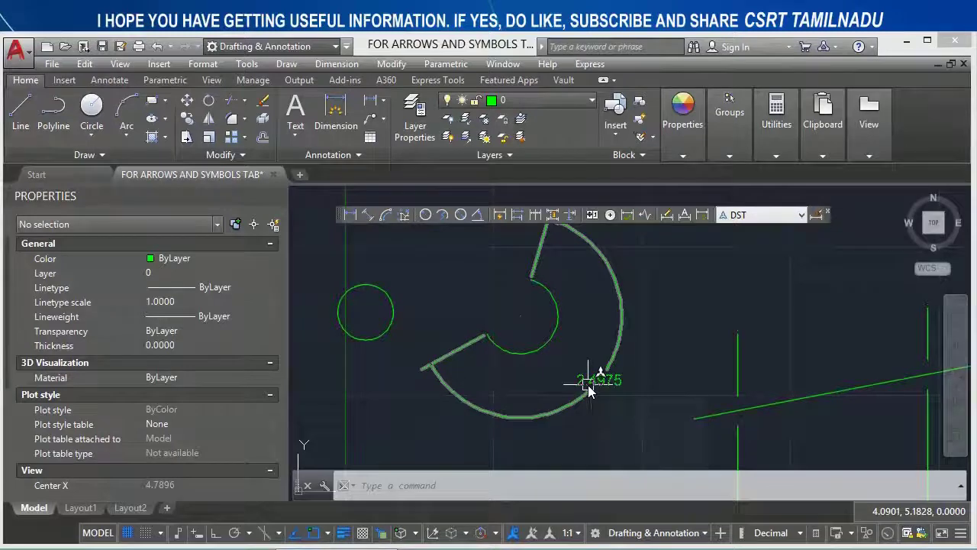
# Step: Check the DST style's 45 radius jog angle, leaving it unchanged
pyautogui.write('d')
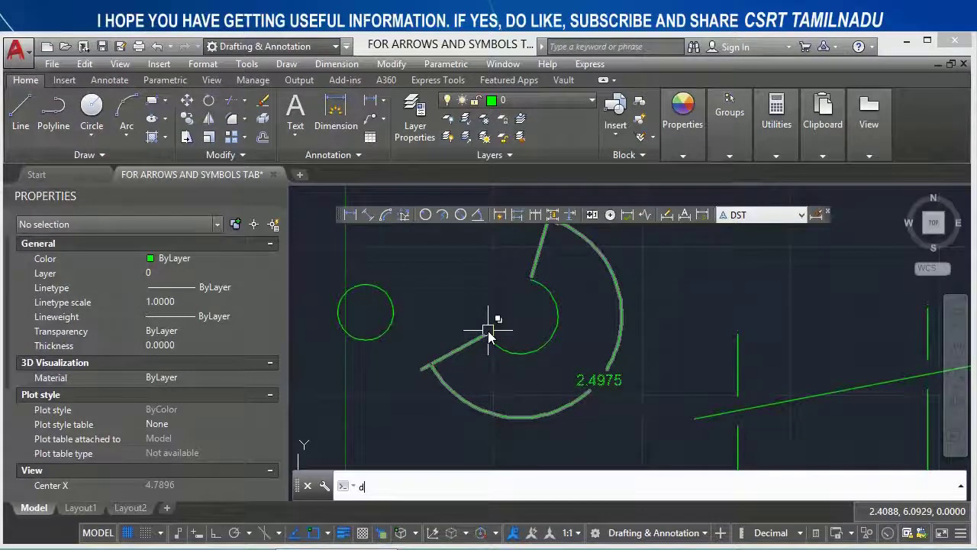
pyautogui.press('Return')
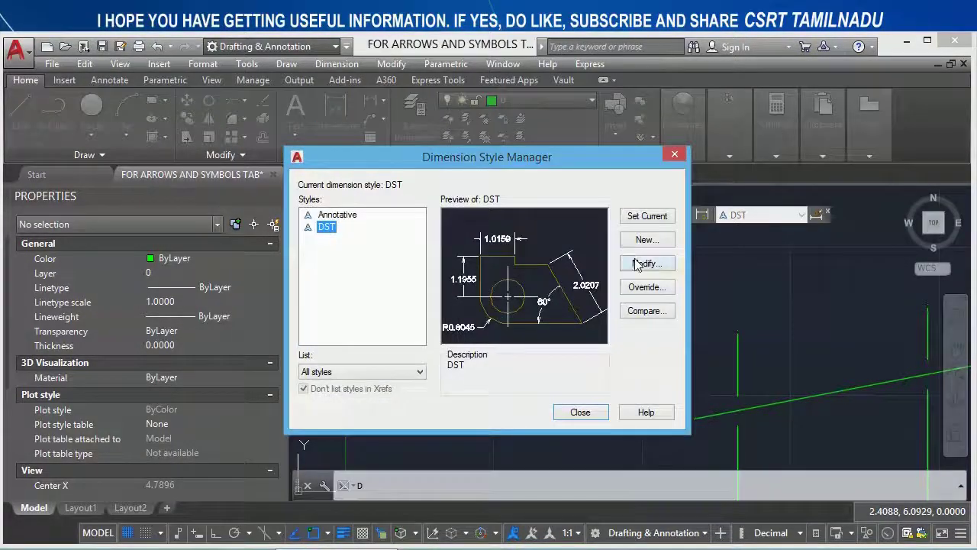
pyautogui.click(644, 262)
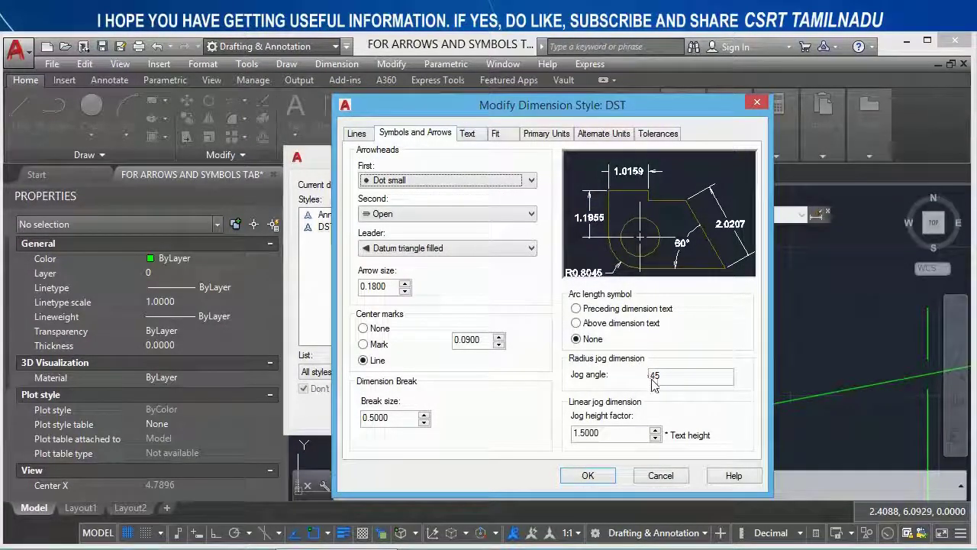
pyautogui.moveTo(673, 377); pyautogui.dragTo(608, 377)
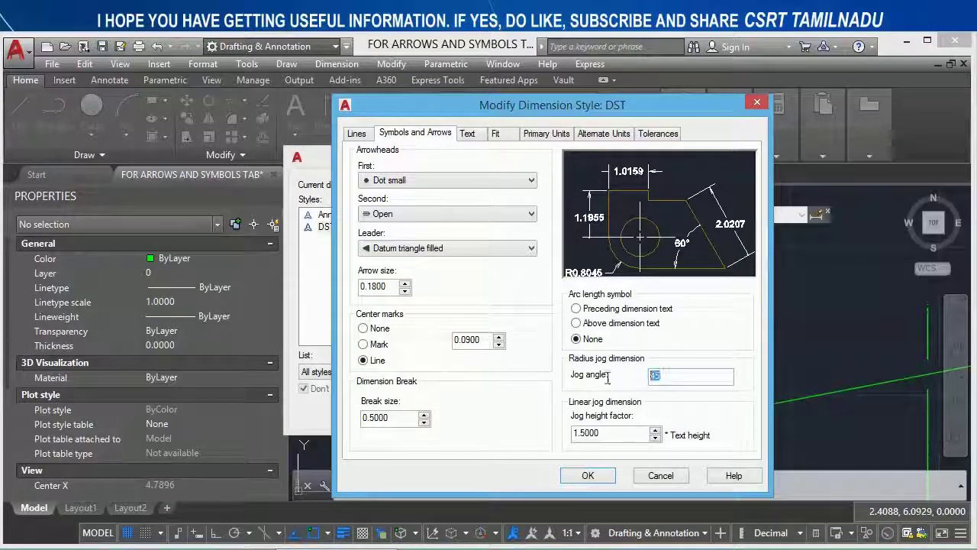
pyautogui.click(587, 475)
pyautogui.click(580, 409)
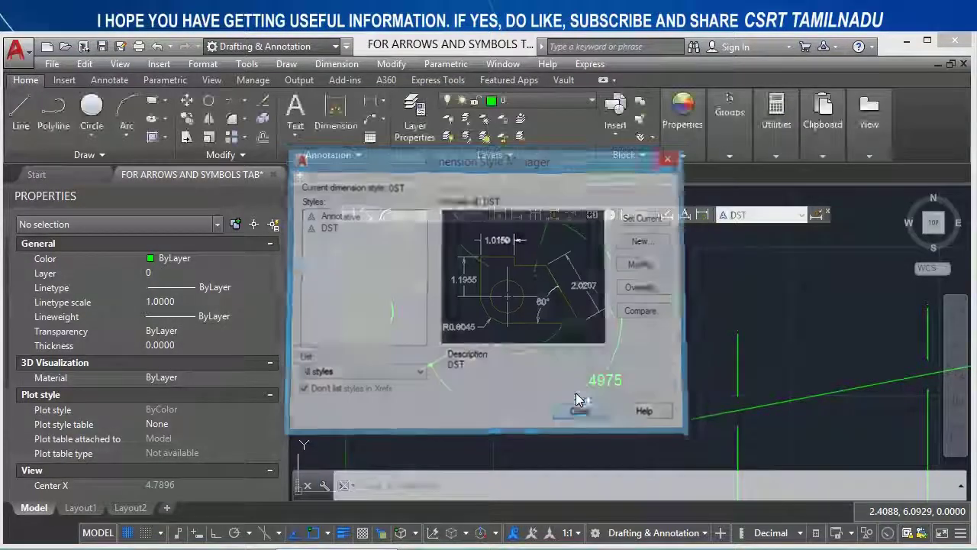
# Step: Add a jogged radius dimension R0.4674 above the small circle
pyautogui.click(441, 214)
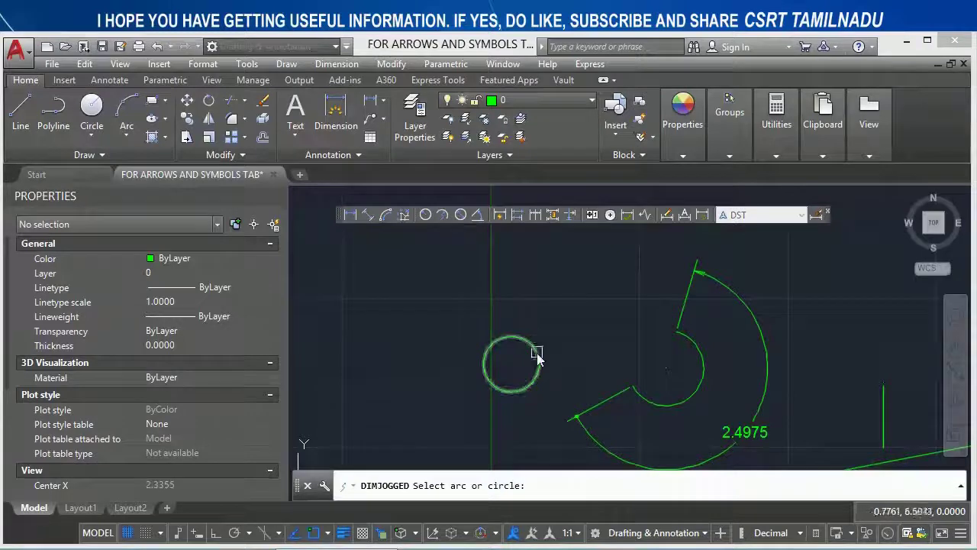
pyautogui.click(536, 350)
pyautogui.click(620, 288)
pyautogui.click(574, 280)
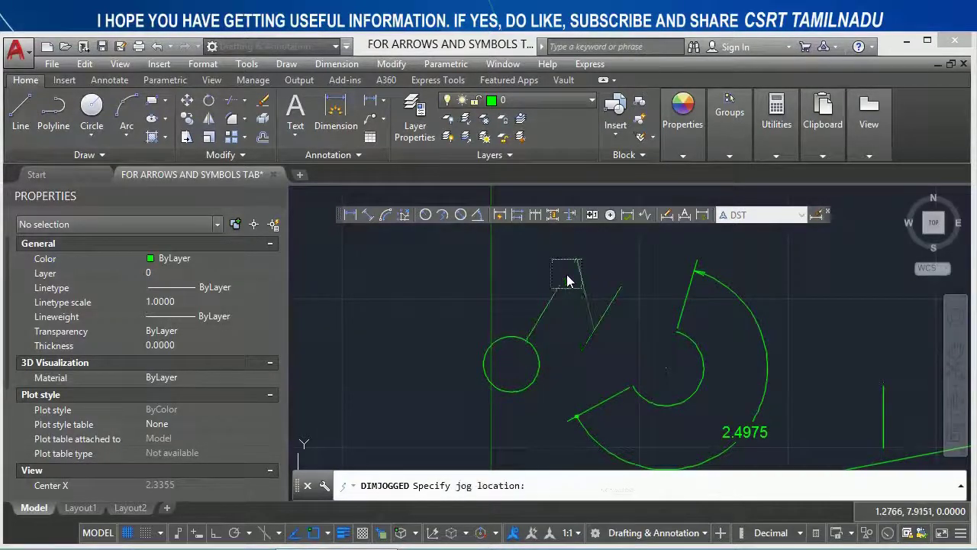
pyautogui.click(561, 317)
pyautogui.scroll(2, 590, 332)
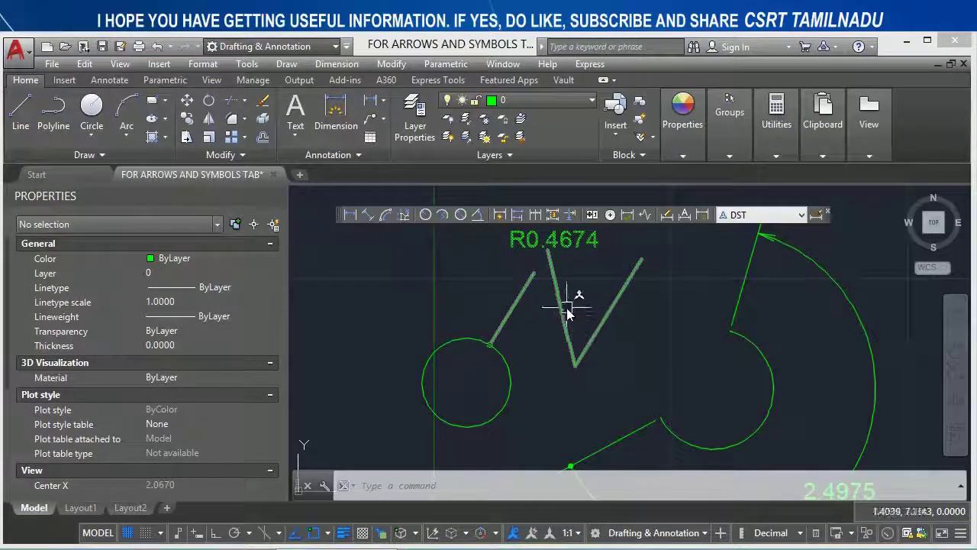
# Step: Change the DST style's radius jog angle from 45 to 10
pyautogui.write('d')
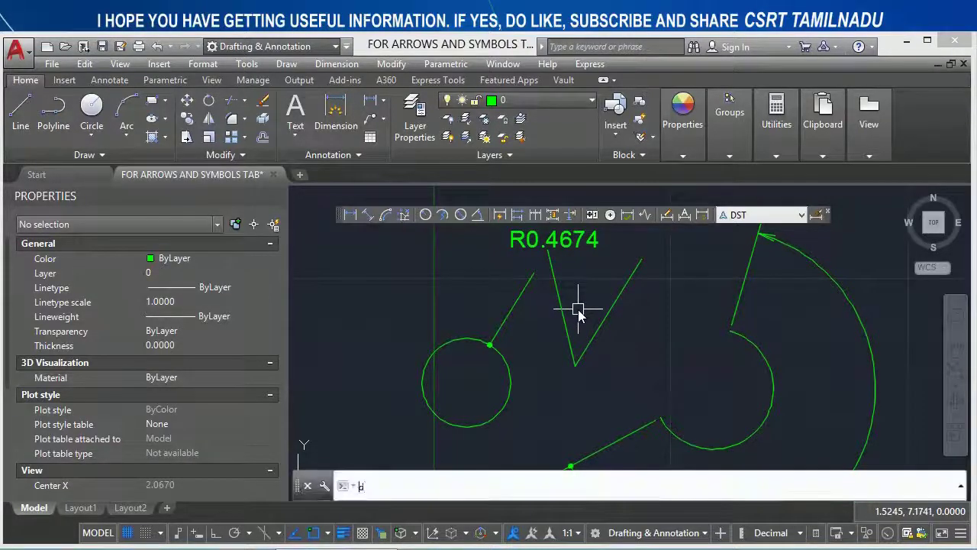
pyautogui.press('Return')
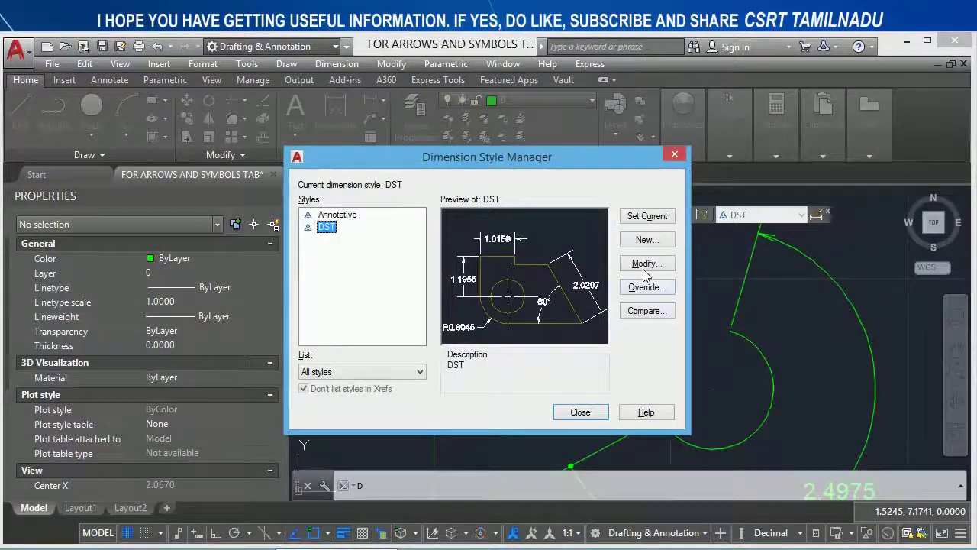
pyautogui.click(643, 264)
pyautogui.doubleClick(663, 375)
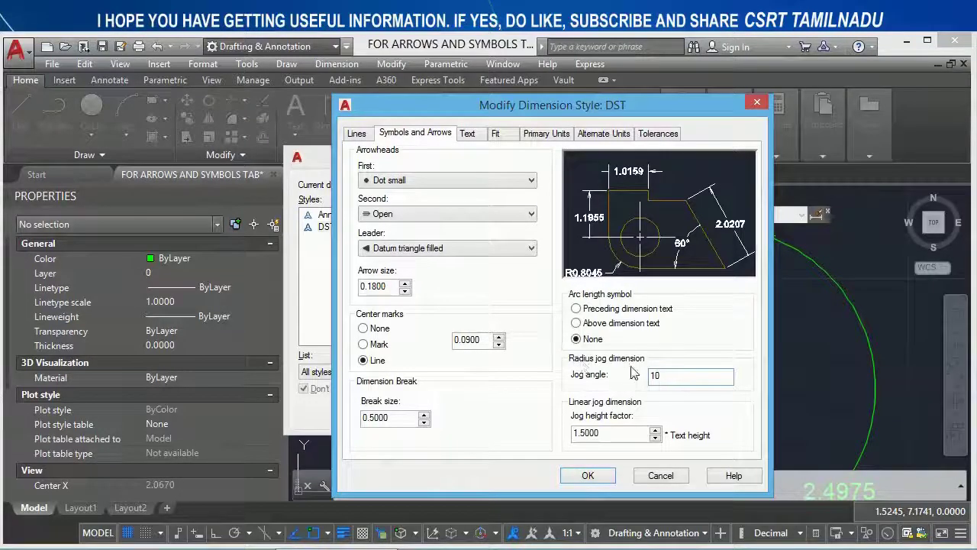
pyautogui.click(588, 473)
pyautogui.click(580, 413)
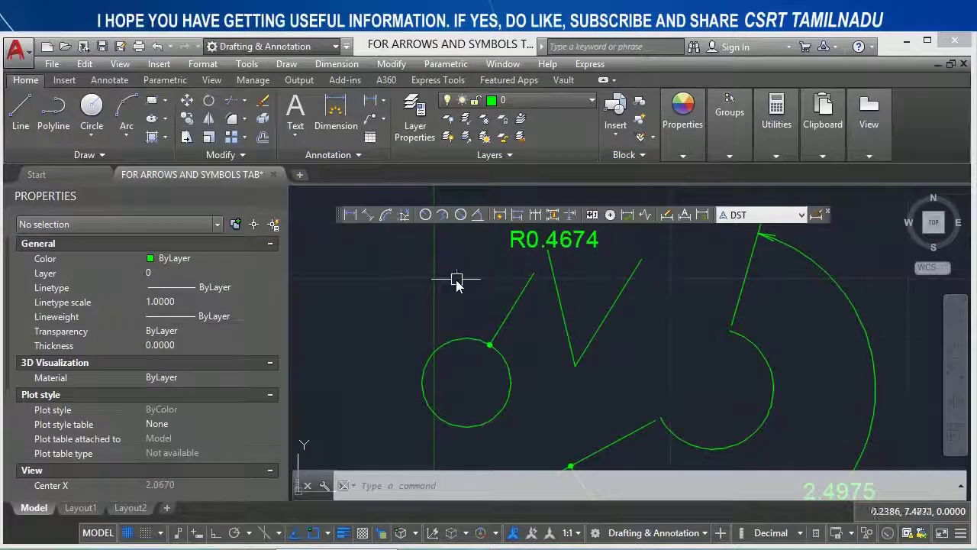
# Step: Add a jogged radius dimension R0.4674 at the upper left of the small circle
pyautogui.click(442, 216)
pyautogui.click(432, 351)
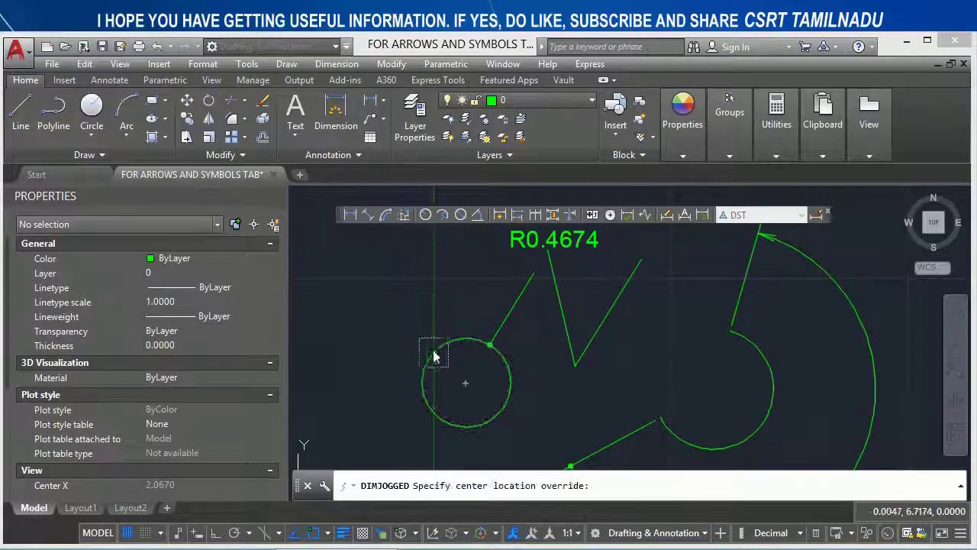
pyautogui.click(363, 251)
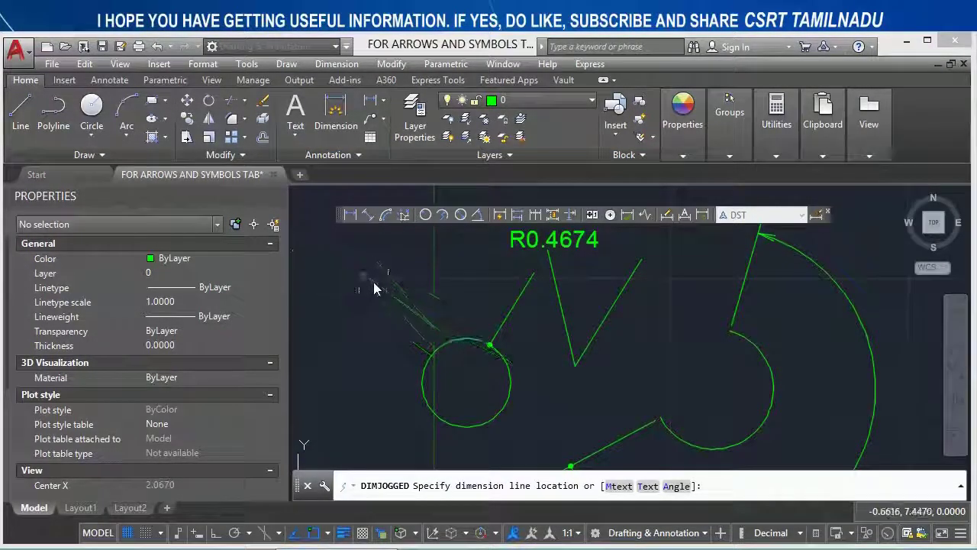
pyautogui.click(372, 285)
pyautogui.click(390, 319)
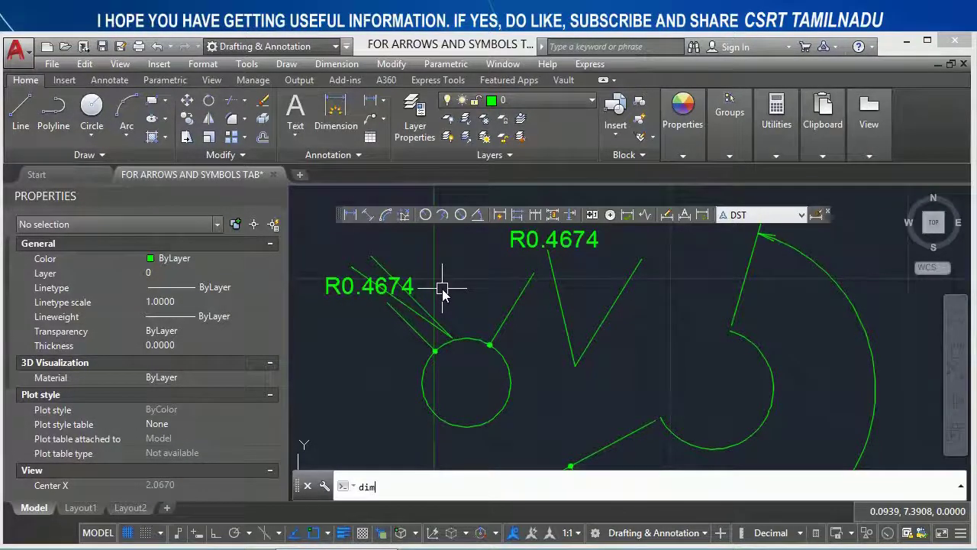
# Step: Set the jog angle to 25 with the JOG command
pyautogui.write('j')
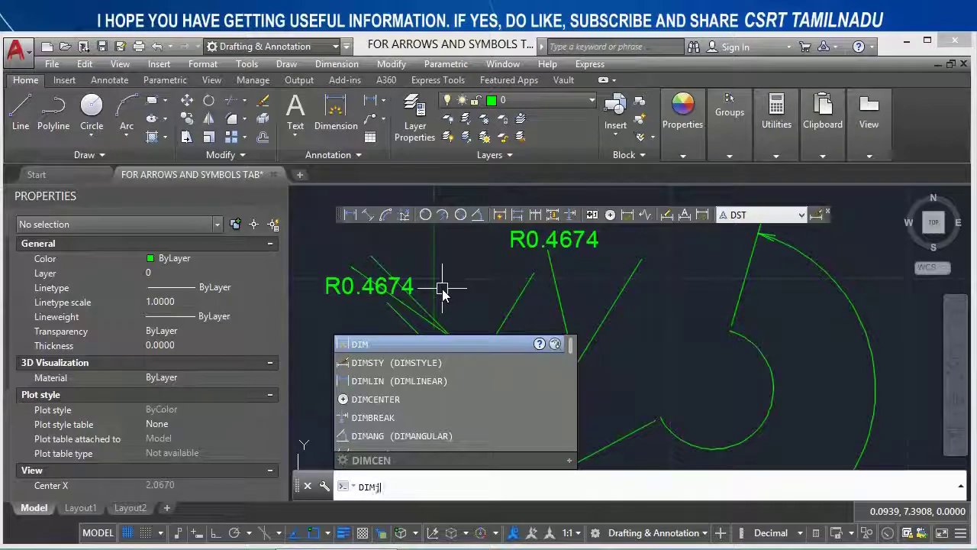
pyautogui.write('og')
pyautogui.press('Return')
pyautogui.write('25')
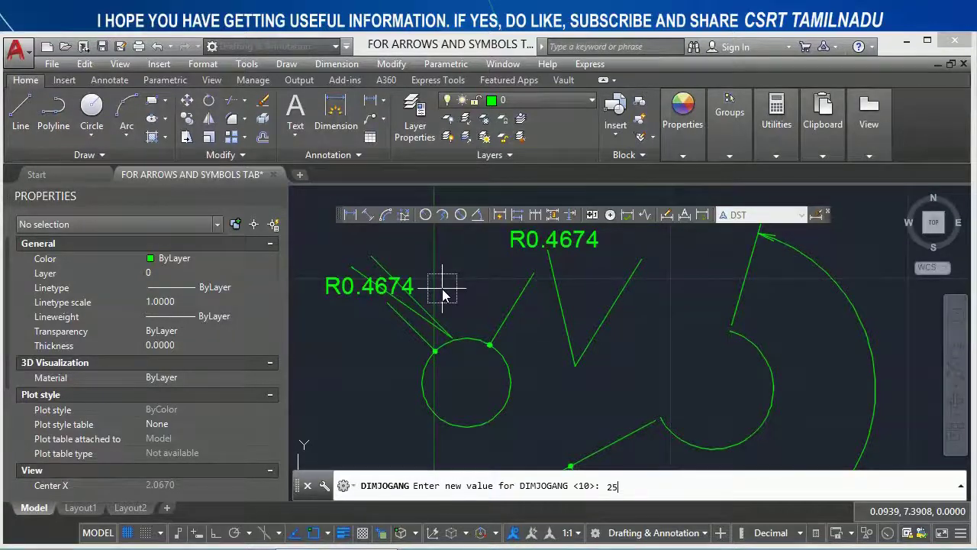
pyautogui.press('Return')
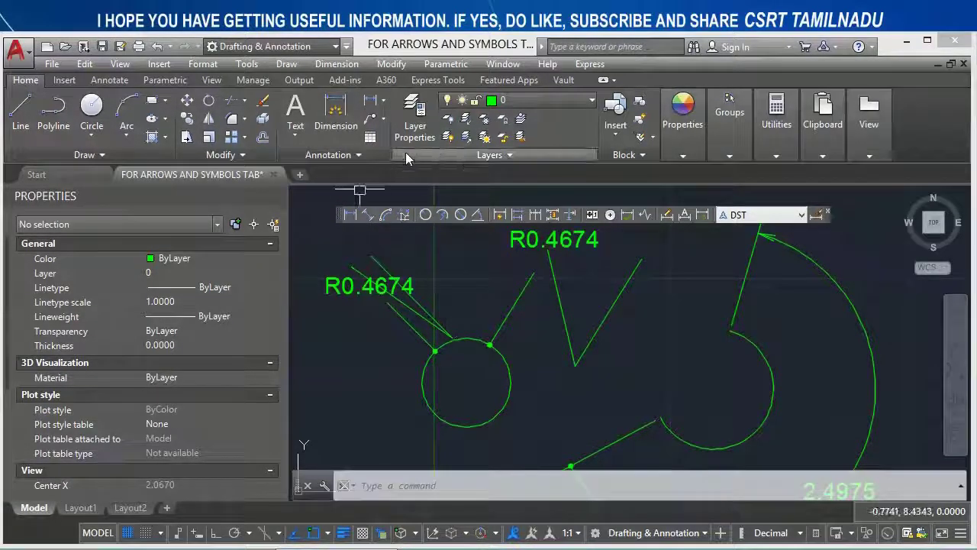
# Step: Add another jogged radius dimension below right of the circle, then undo the new jogged dimensions
pyautogui.click(442, 215)
pyautogui.click(510, 380)
pyautogui.click(557, 402)
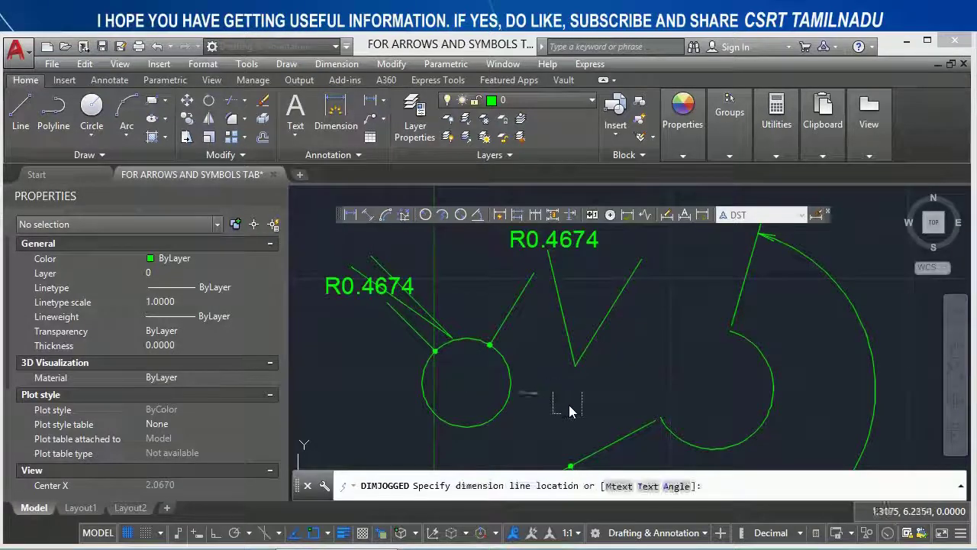
pyautogui.click(554, 431)
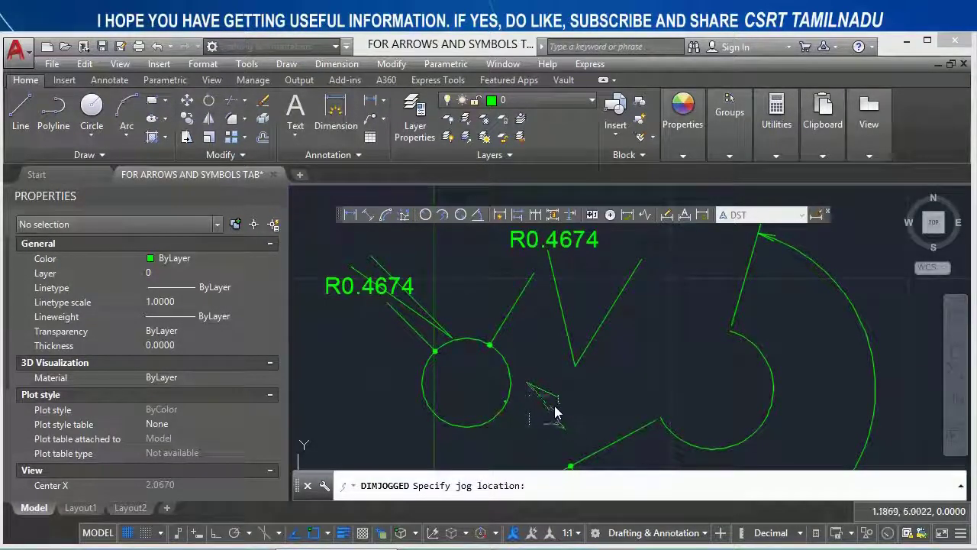
pyautogui.click(530, 416)
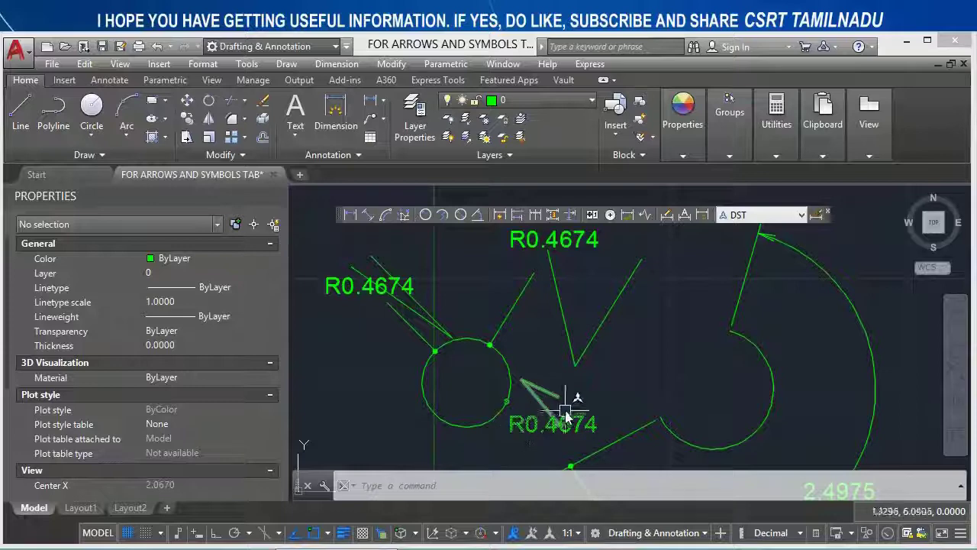
pyautogui.hotkey('ctrl', 'z')
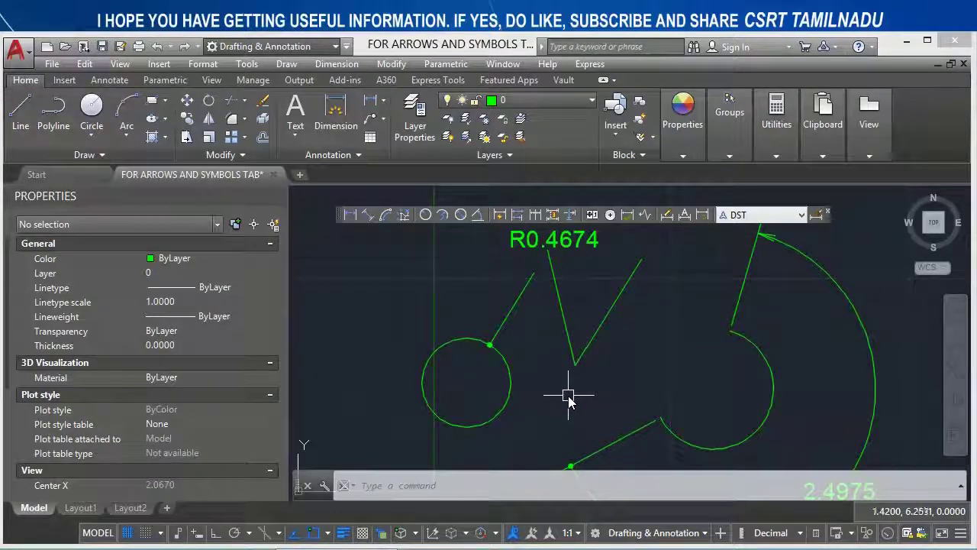
pyautogui.scroll(-2, 568, 396)
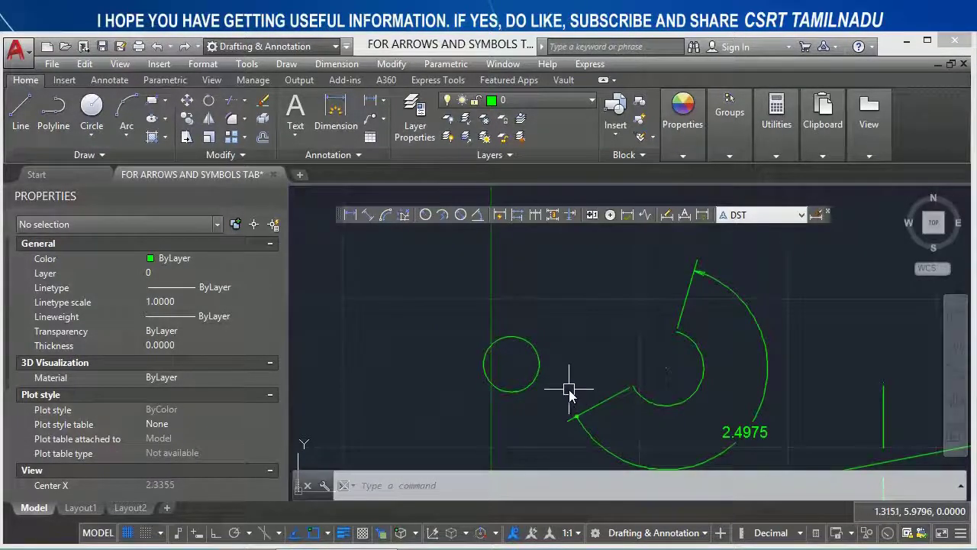
# Step: Set the DST style's text height to 1 and jog height factor to 1
pyautogui.write('d')
pyautogui.press('Return')
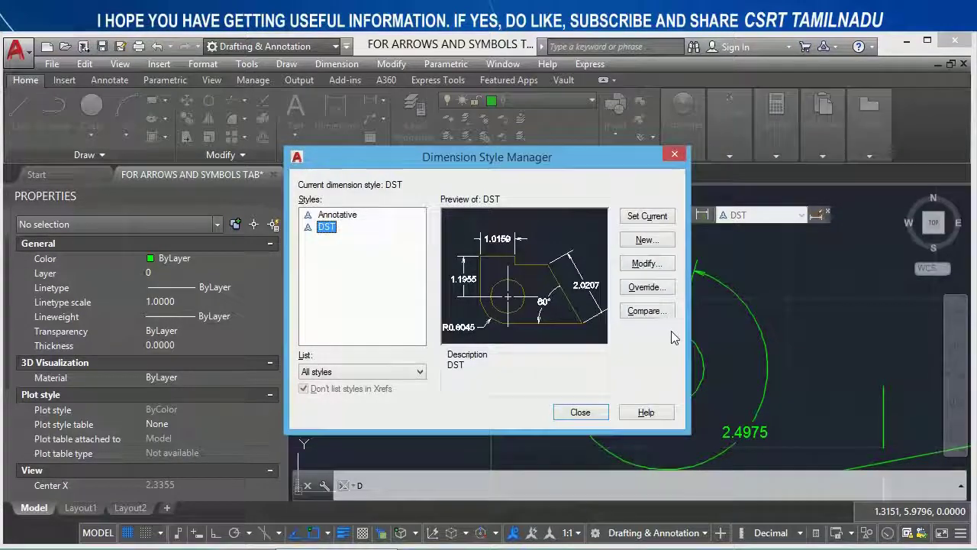
pyautogui.click(645, 263)
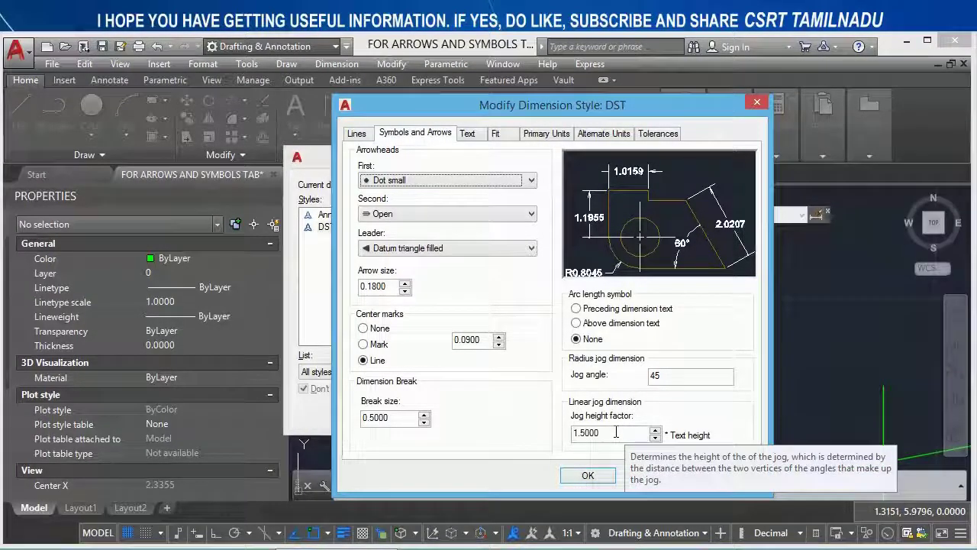
pyautogui.moveTo(610, 433)
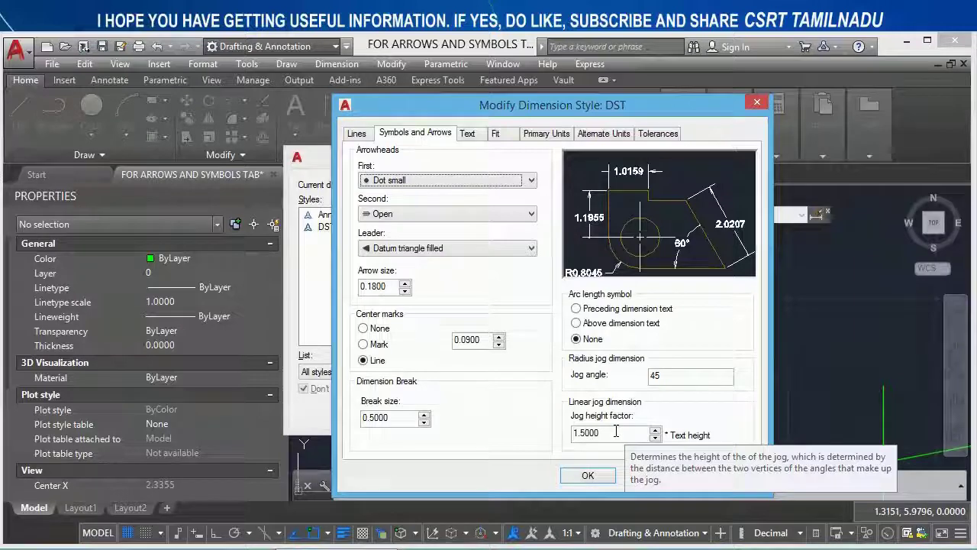
pyautogui.click(613, 432)
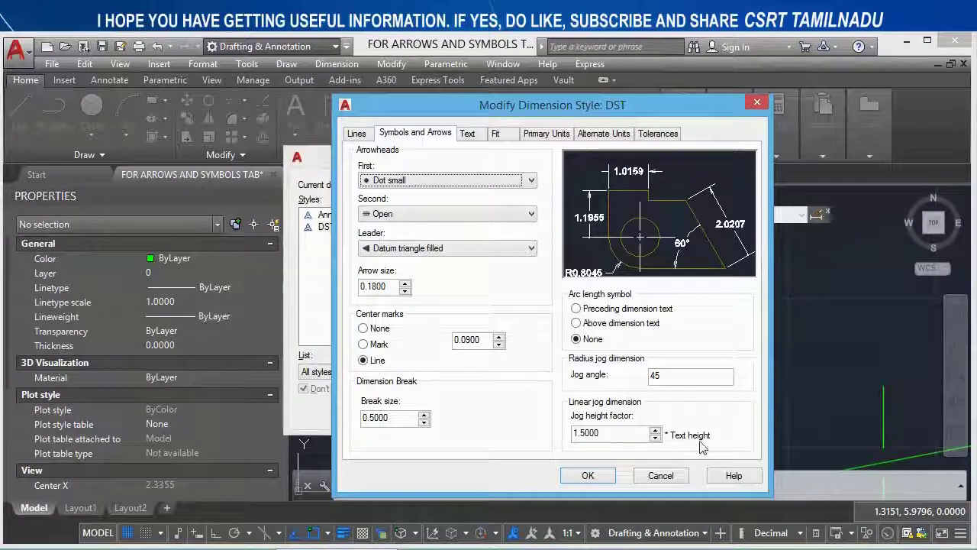
pyautogui.click(473, 137)
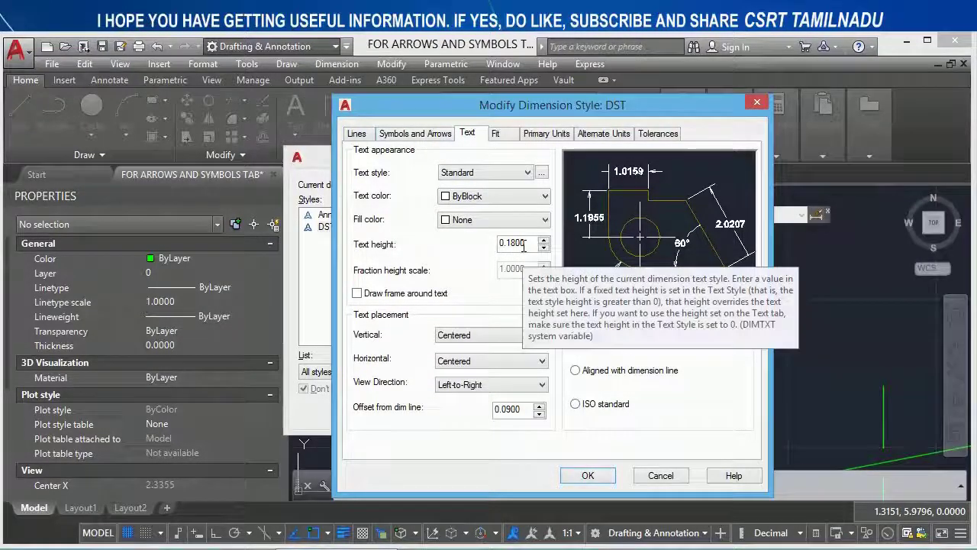
pyautogui.moveTo(524, 244); pyautogui.dragTo(447, 243)
pyautogui.write('1')
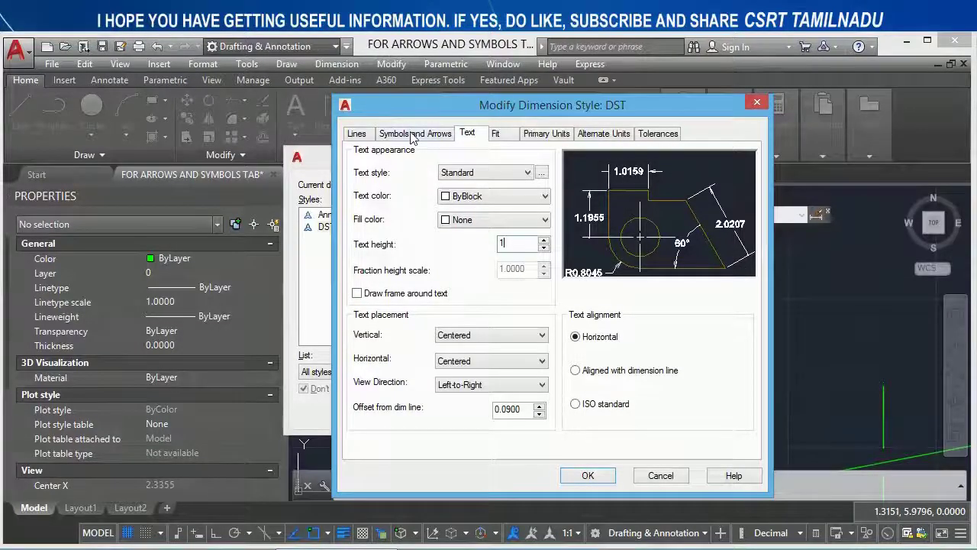
pyautogui.click(413, 133)
pyautogui.moveTo(607, 434); pyautogui.dragTo(570, 433)
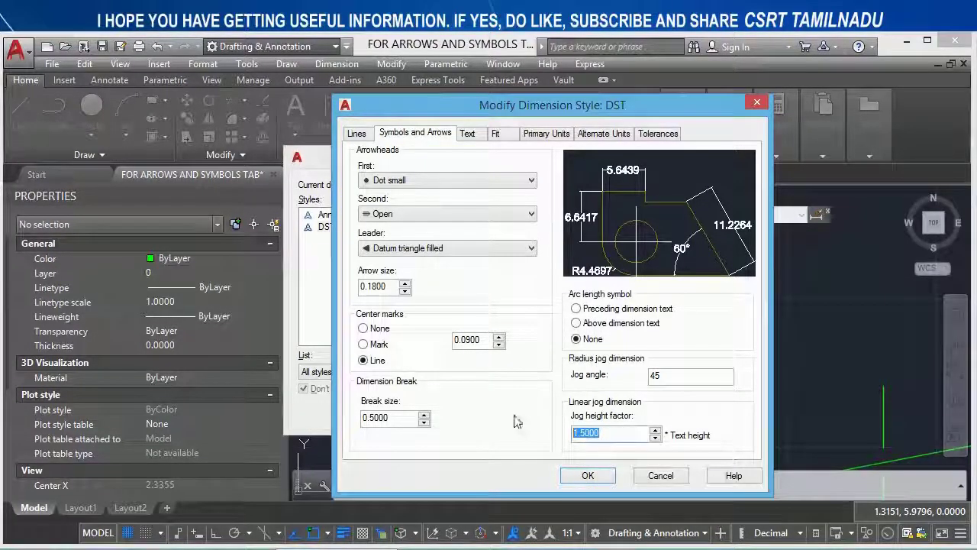
pyautogui.click(594, 476)
pyautogui.click(580, 412)
# Step: Add a jog to the 3.2105 linear dimension's line, then reopen the Dimension Style Manager
pyautogui.scroll(-2, 585, 410)
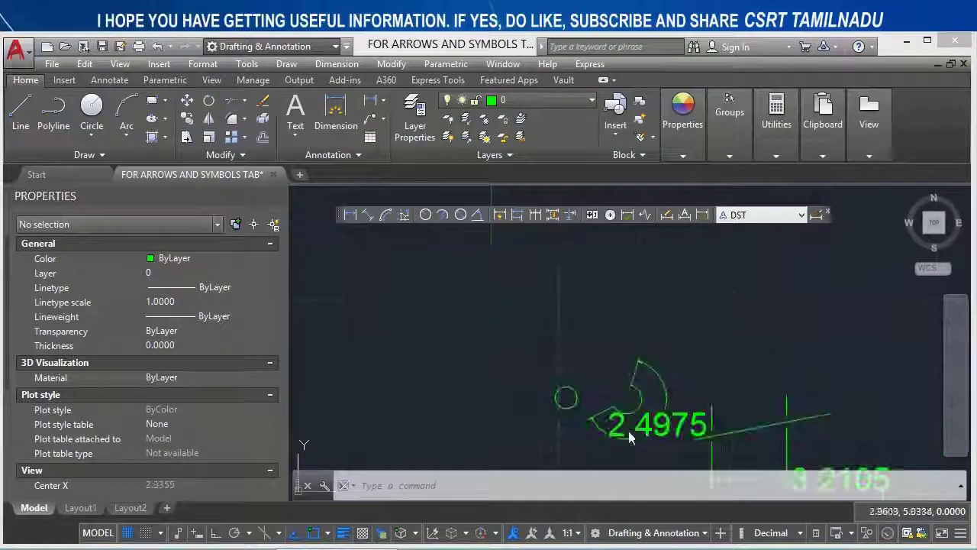
pyautogui.moveTo(689, 453); pyautogui.dragTo(509, 367, button='middle')
pyautogui.scroll(2, 562, 408)
pyautogui.scroll(1, 519, 305)
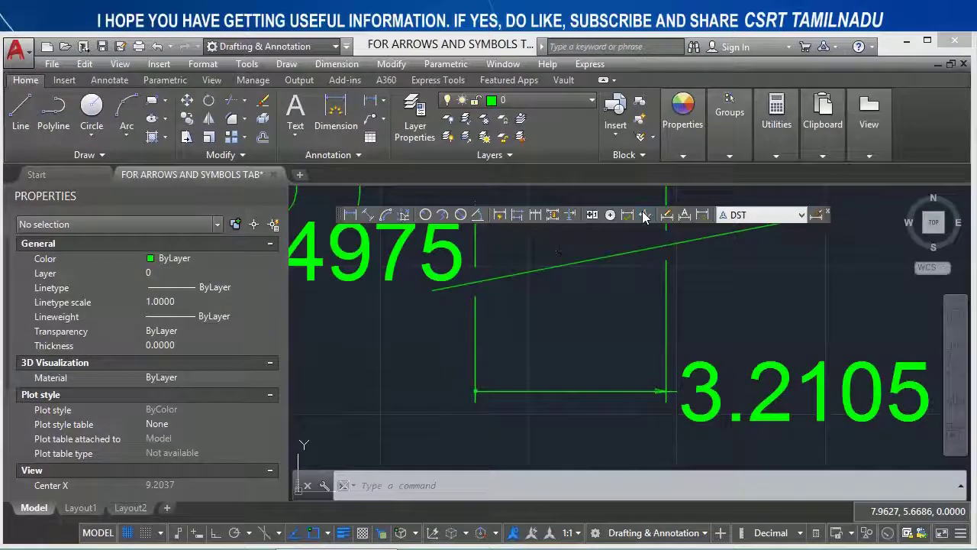
pyautogui.click(667, 217)
pyautogui.click(594, 390)
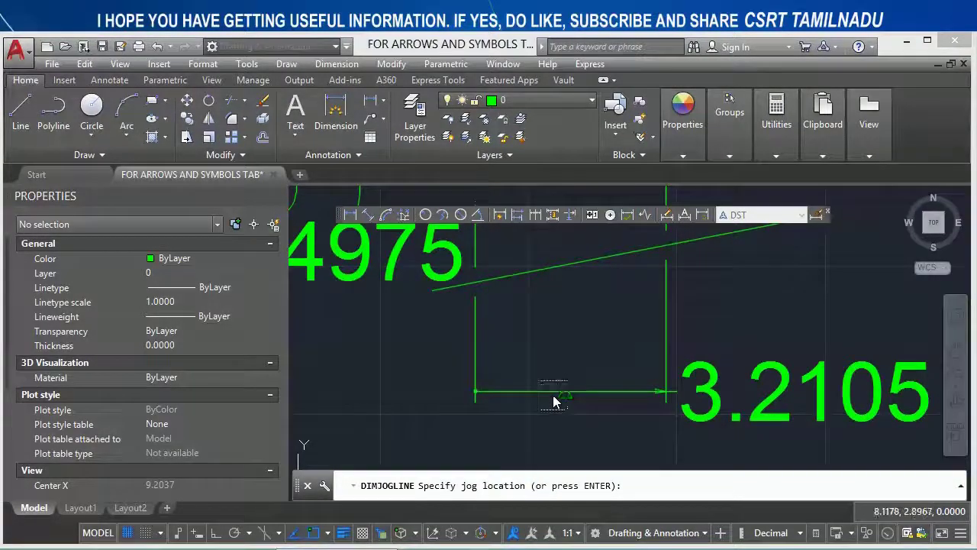
pyautogui.click(563, 399)
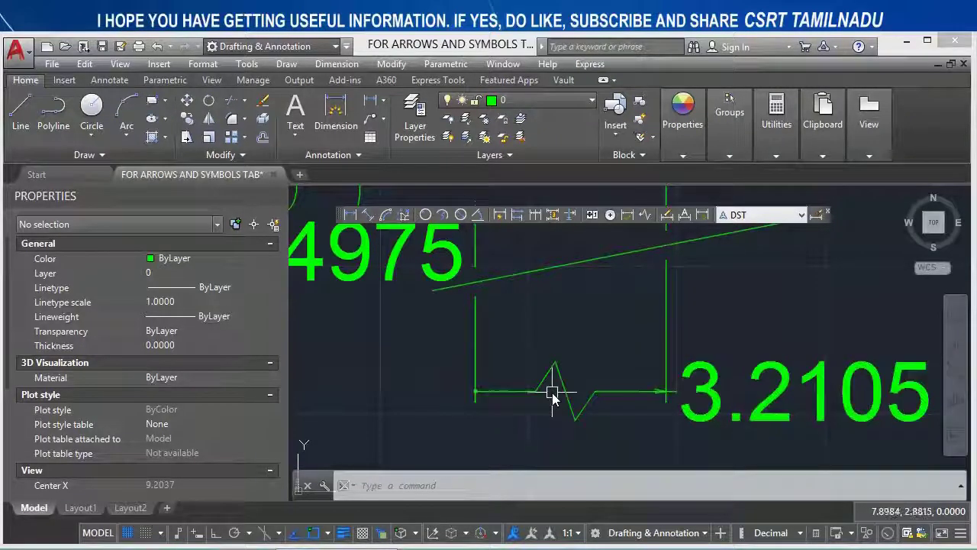
pyautogui.write('d')
pyautogui.press('Return')
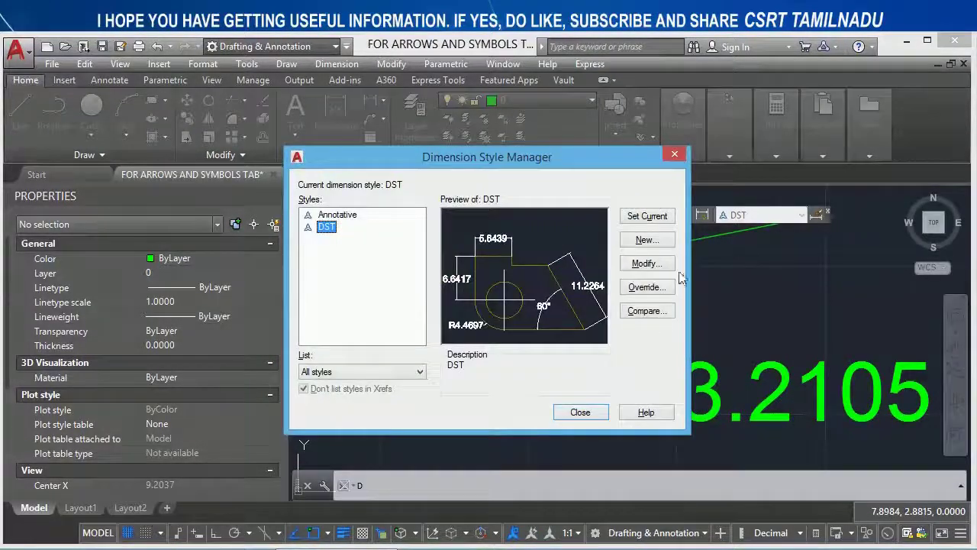
# Step: Set the DST style's jog height factor to 0.5, shortening the jog on the 3.2105 dimension
pyautogui.click(656, 270)
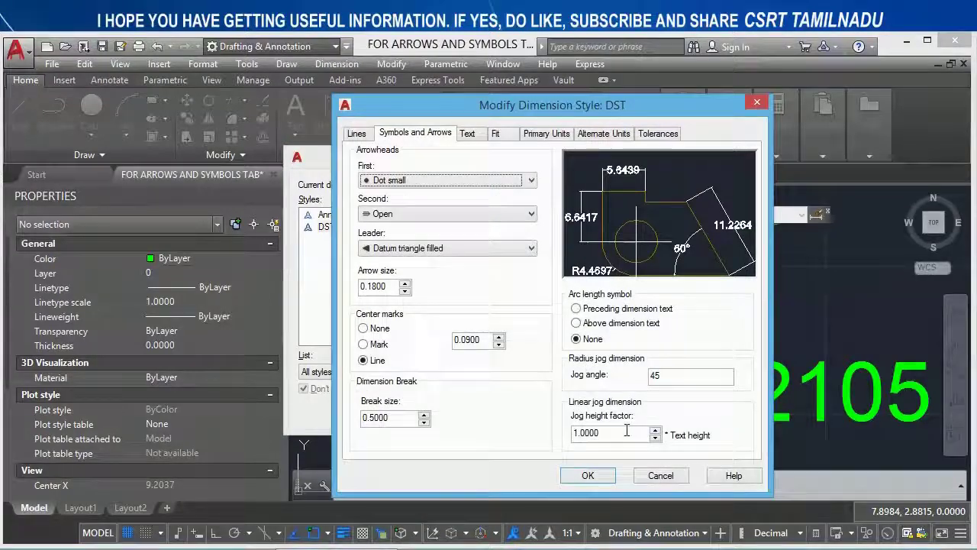
pyautogui.doubleClick(617, 436)
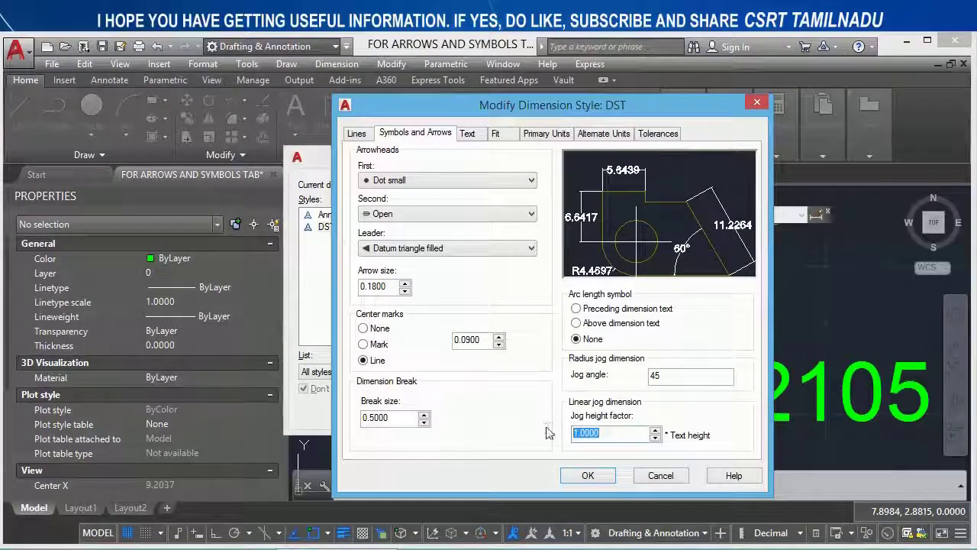
pyautogui.write('0.5')
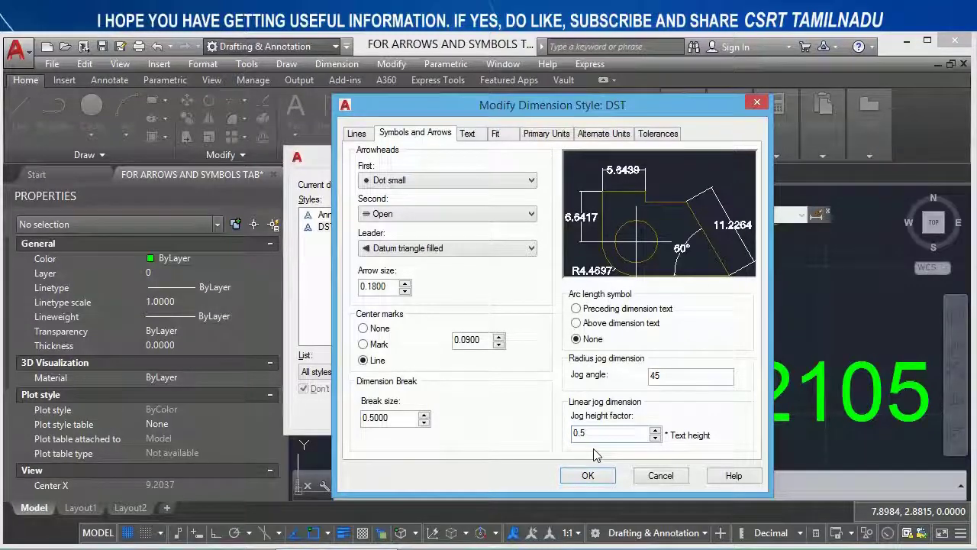
pyautogui.click(467, 134)
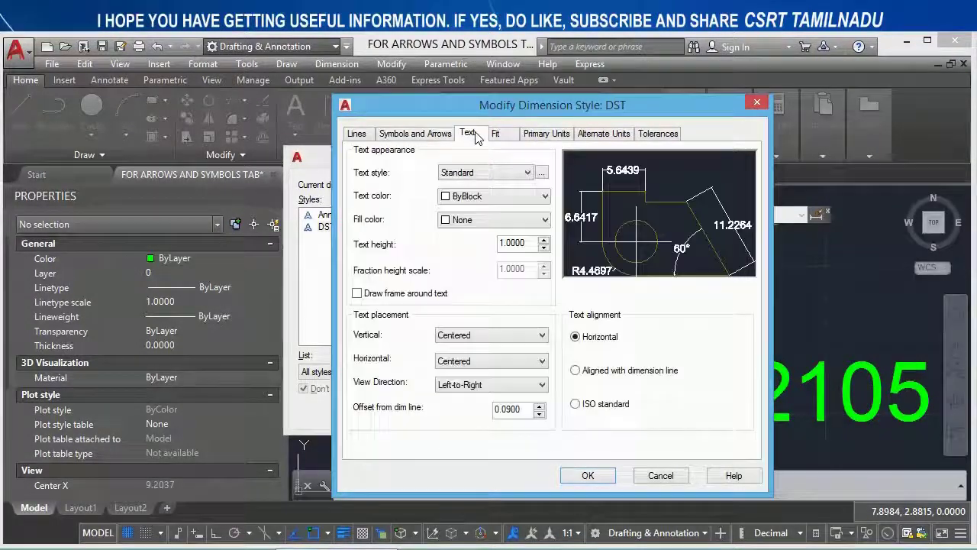
pyautogui.click(586, 475)
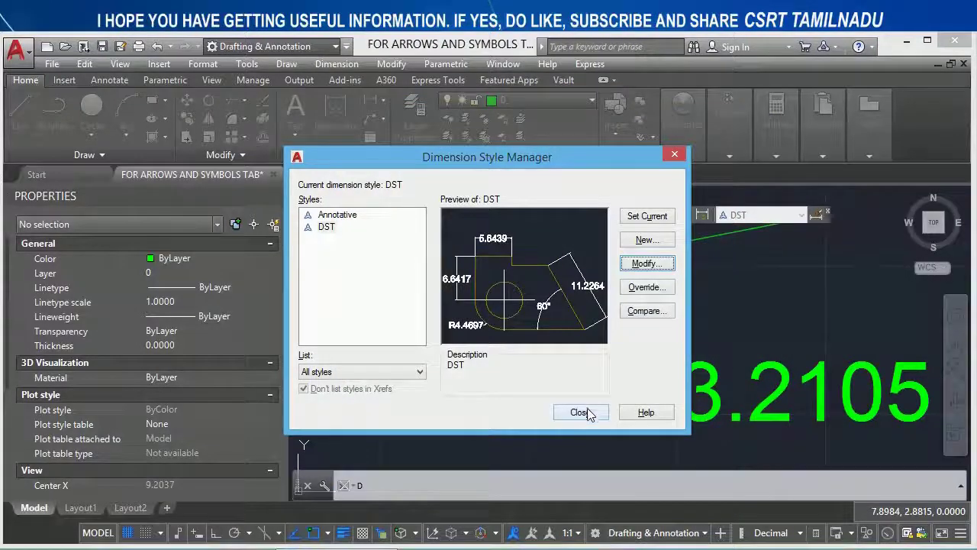
pyautogui.click(580, 413)
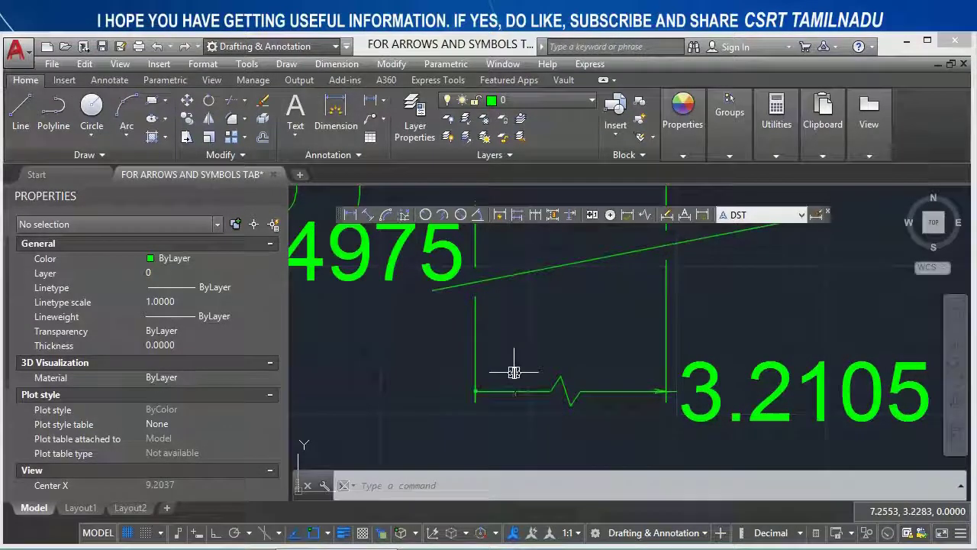
# Step: Select the 3.2105 and 2.4975 dimensions and set their first arrowhead to Box
pyautogui.scroll(-3, 515, 368)
pyautogui.scroll(-3, 514, 373)
pyautogui.scroll(2, 507, 382)
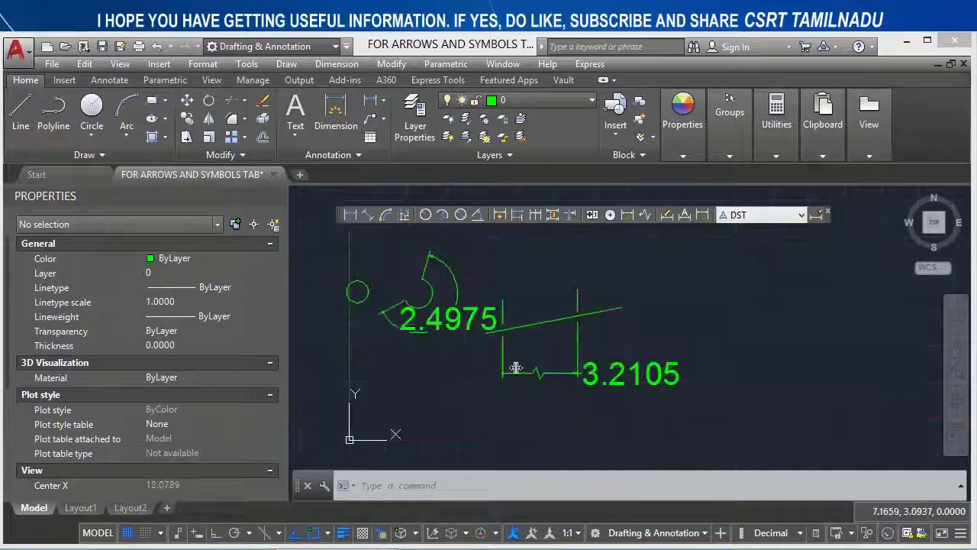
pyautogui.click(507, 367)
pyautogui.click(504, 387)
pyautogui.click(463, 315)
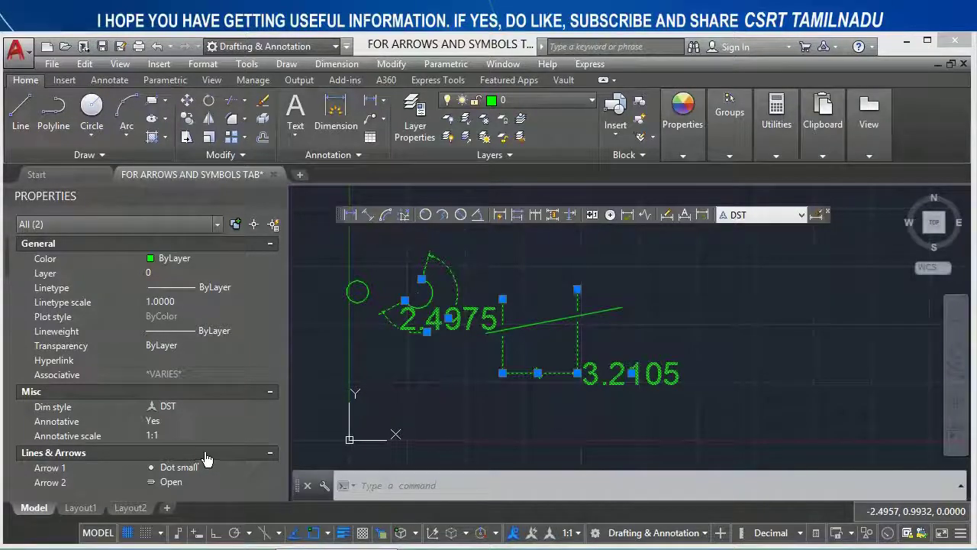
pyautogui.scroll(-4, 208, 452)
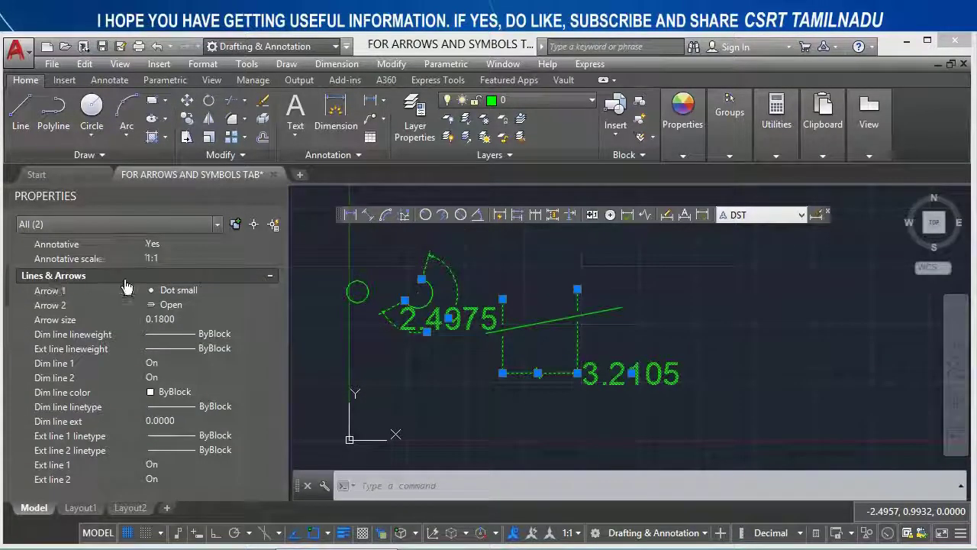
pyautogui.click(183, 290)
pyautogui.click(183, 290)
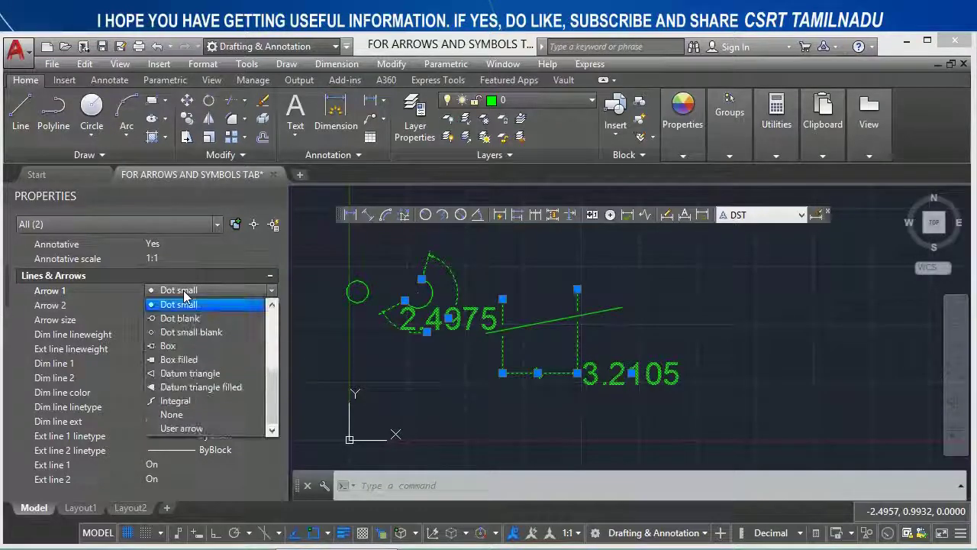
pyautogui.click(171, 345)
# Step: Override the arrow size of both dimensions to 0.5, then clear the selection
pyautogui.scroll(5, 502, 377)
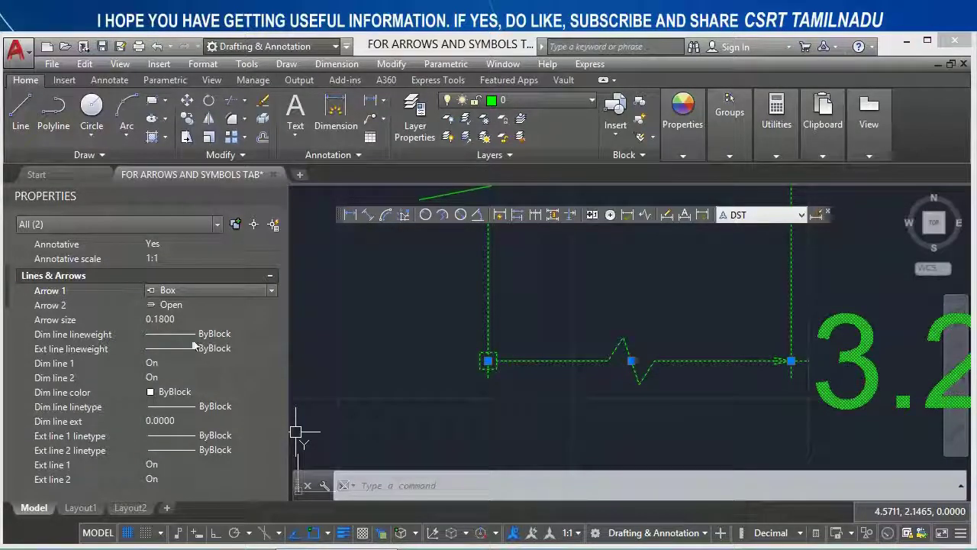
pyautogui.click(172, 322)
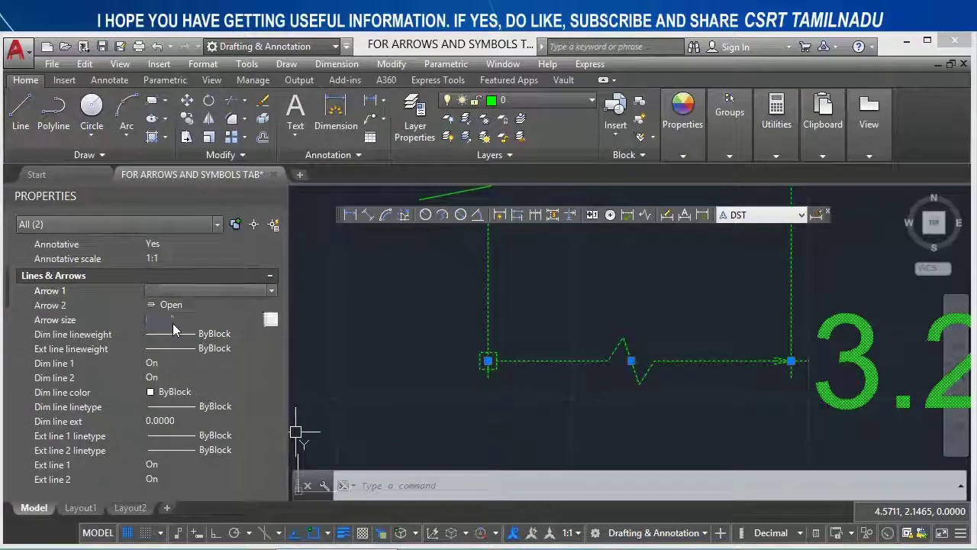
pyautogui.write('0')
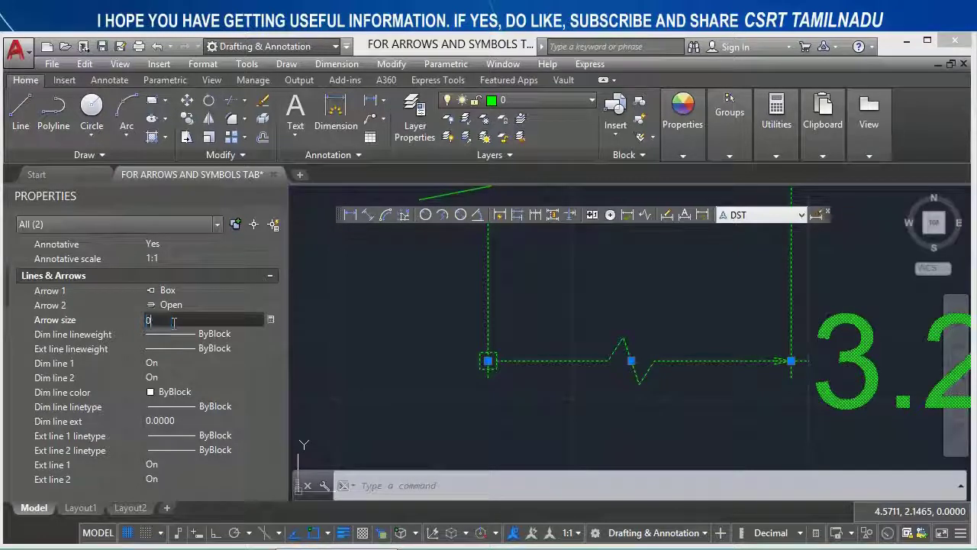
pyautogui.write('.5')
pyautogui.press('Return')
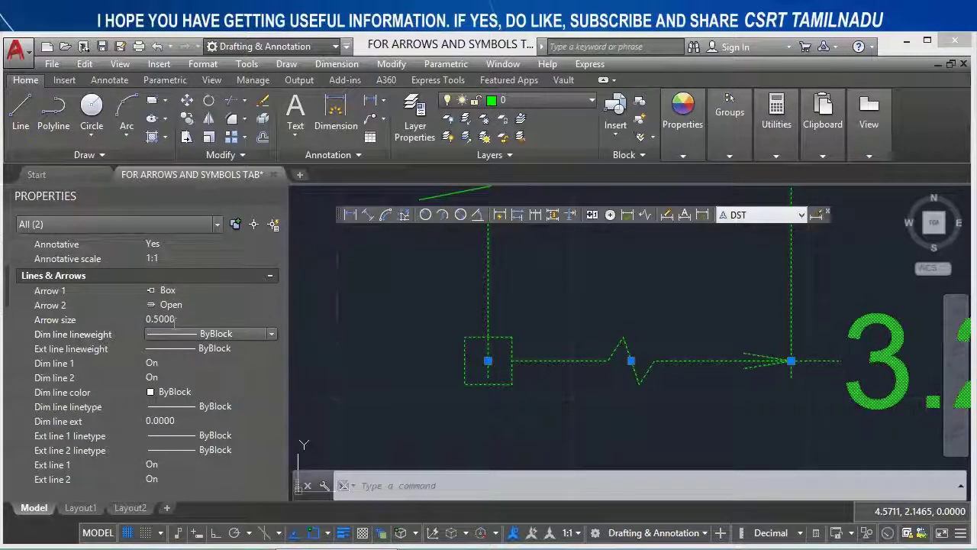
pyautogui.press('Escape')
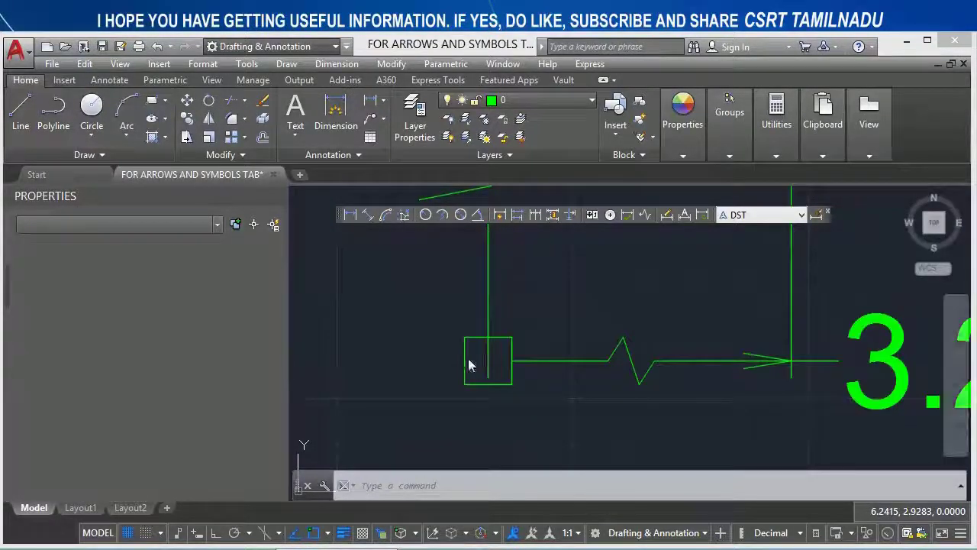